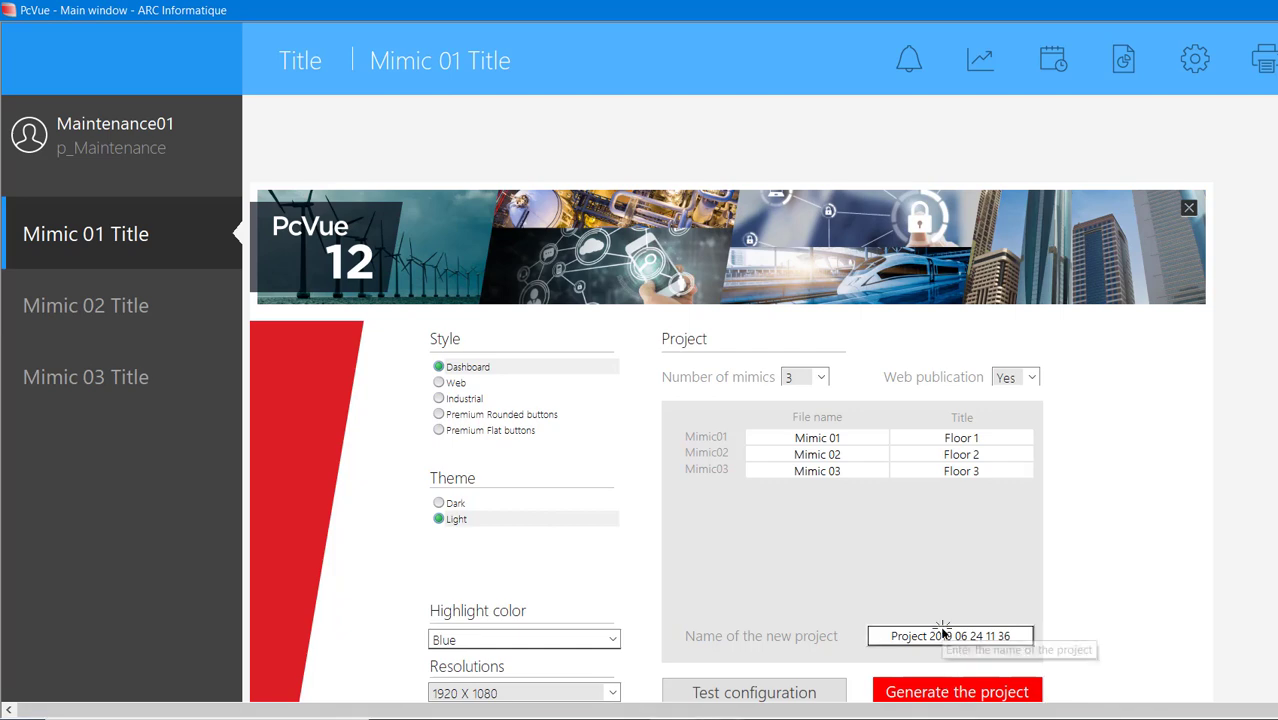
Name the new project MyProject and generate it.
triple_click(941, 635)
text(MyProject)
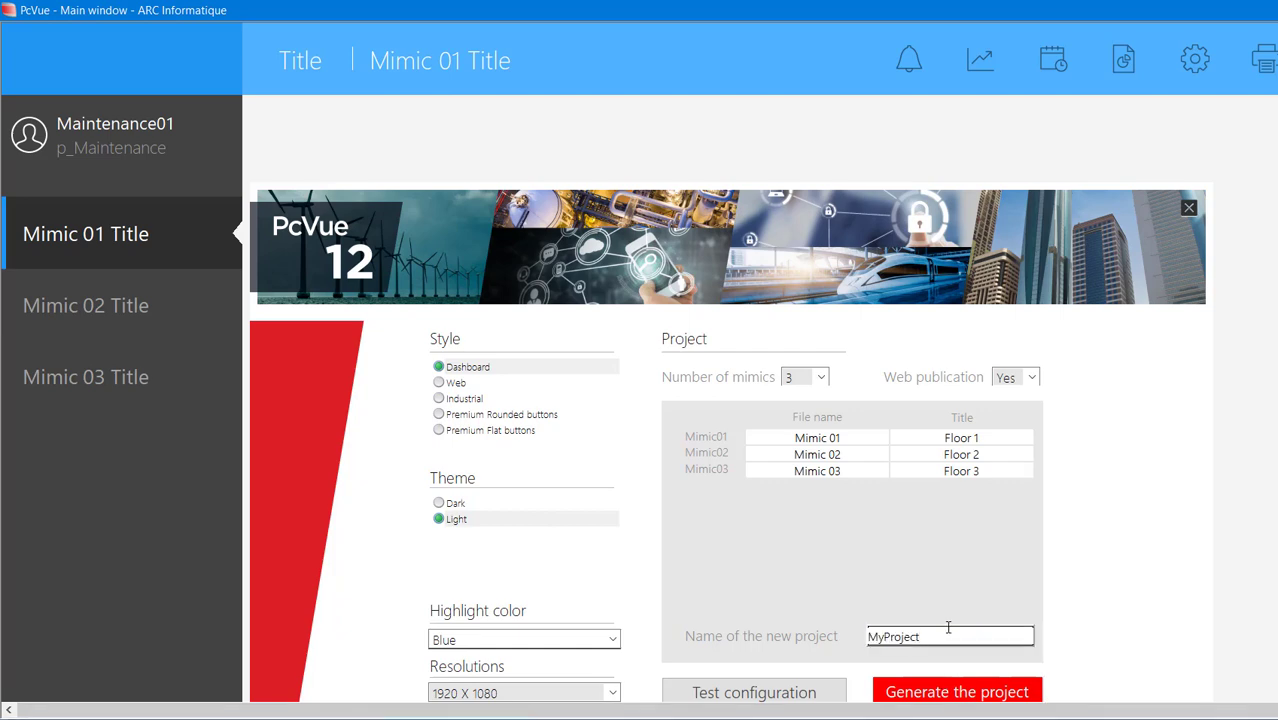
key(Return)
scroll(950, 630, down, 1)
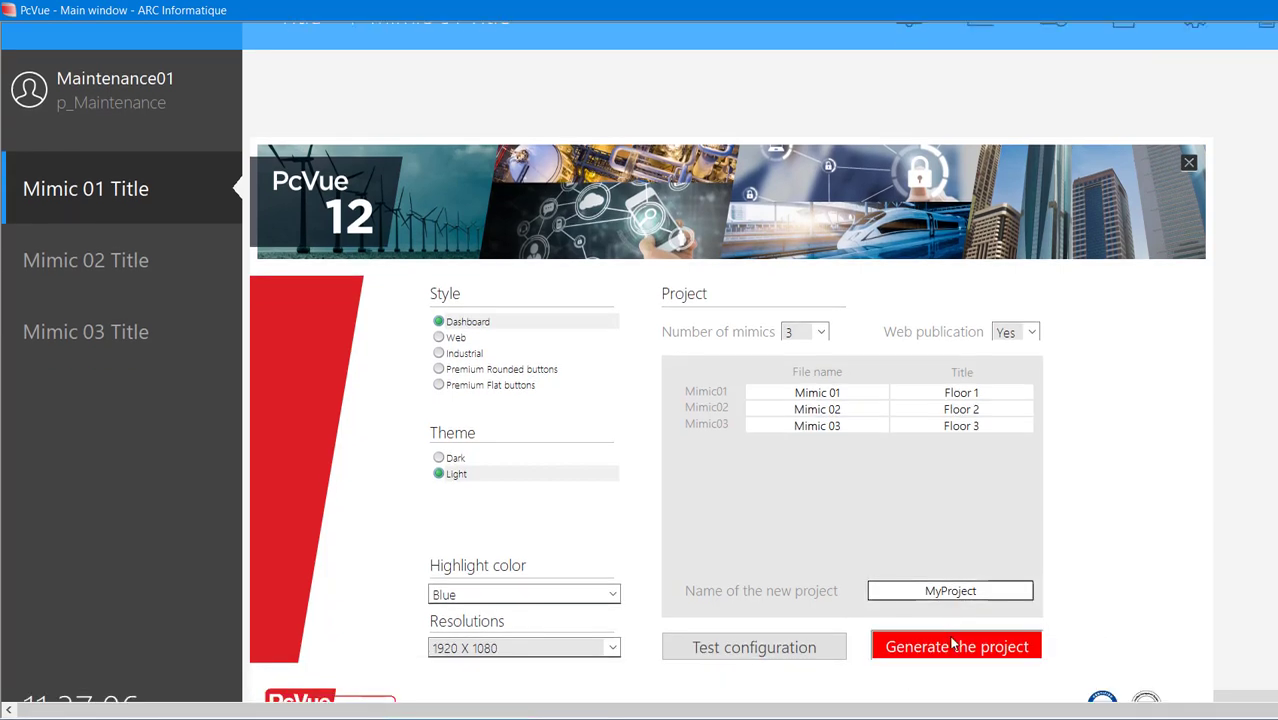
click(952, 643)
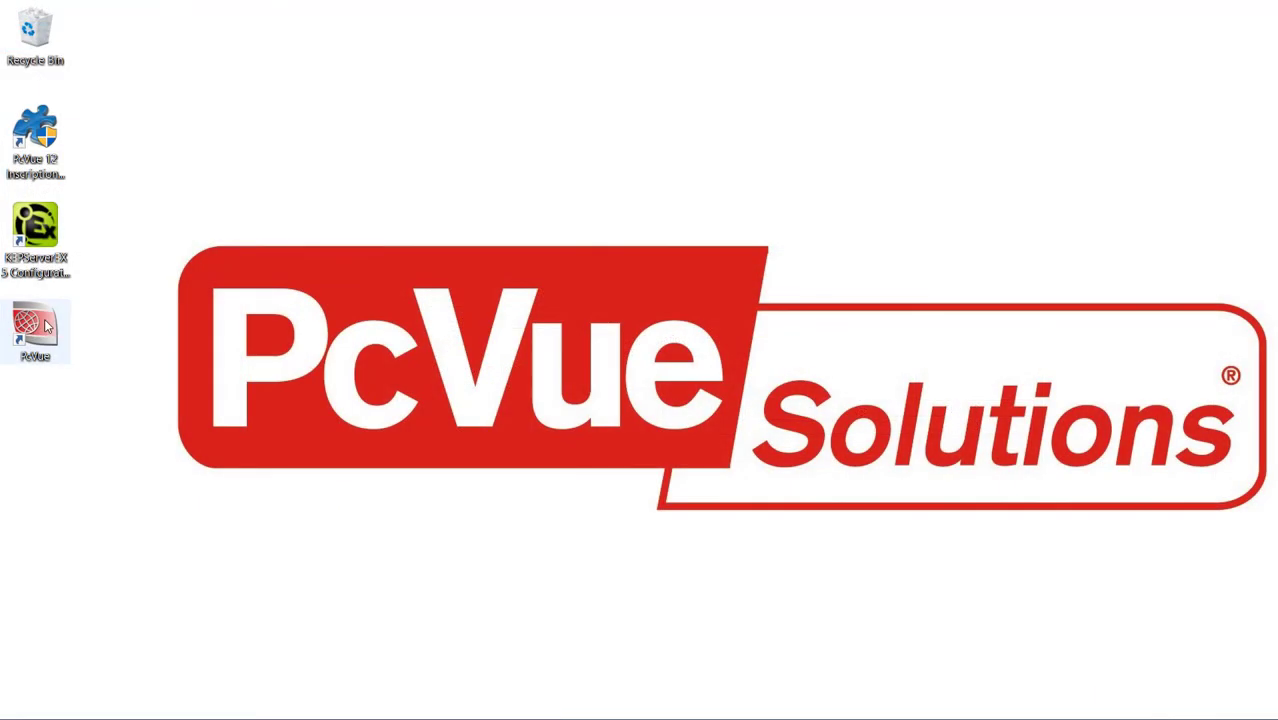
Launch PcVue from the desktop and start the MyProject project.
double_click(46, 326)
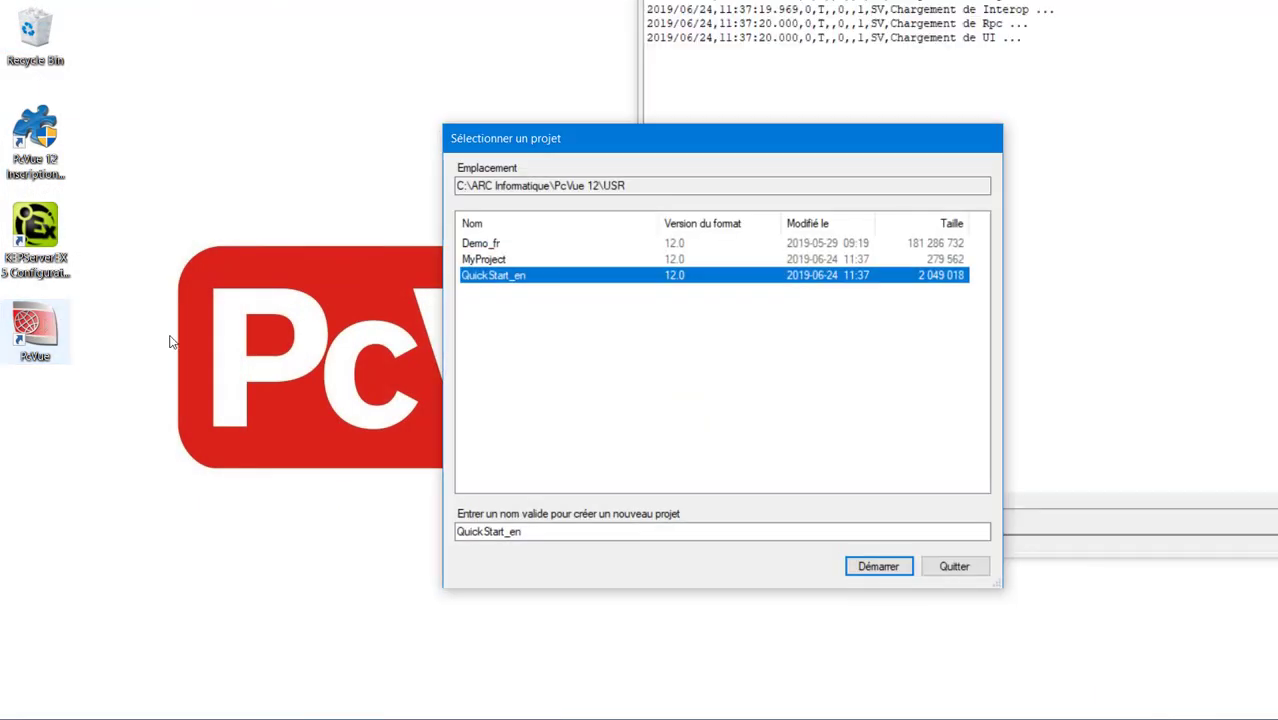
click(486, 260)
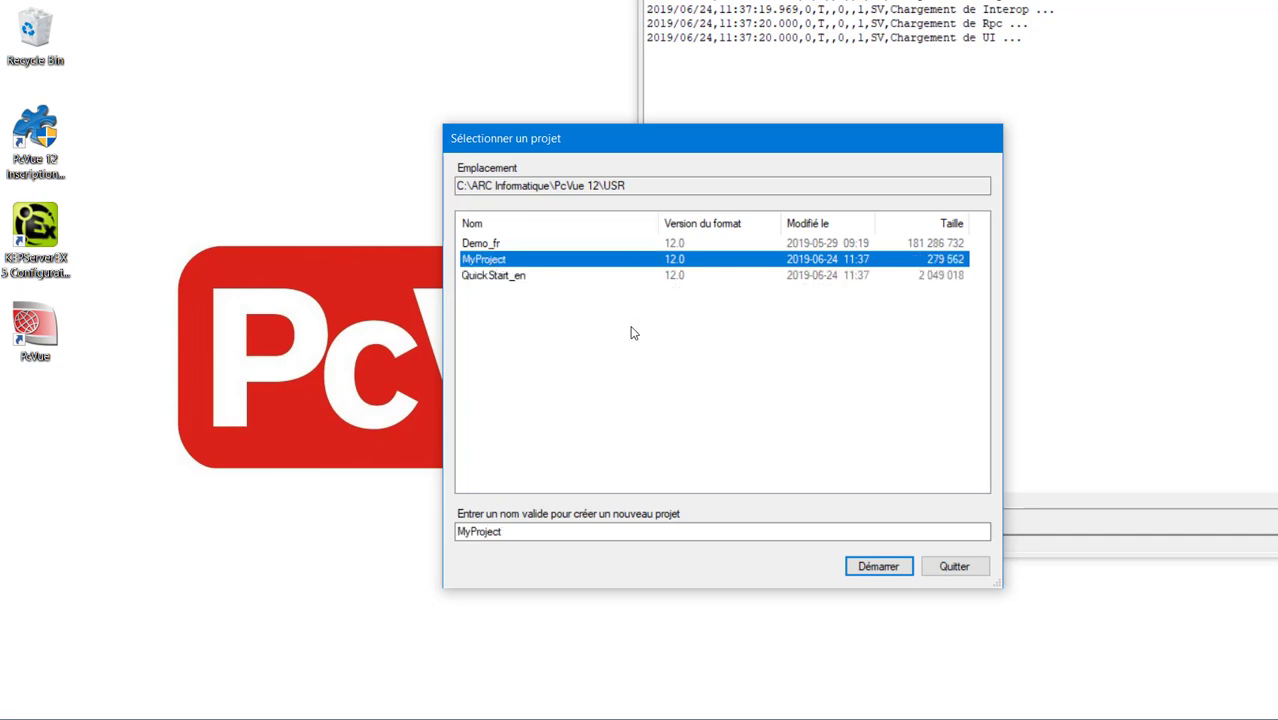
click(870, 568)
click(699, 496)
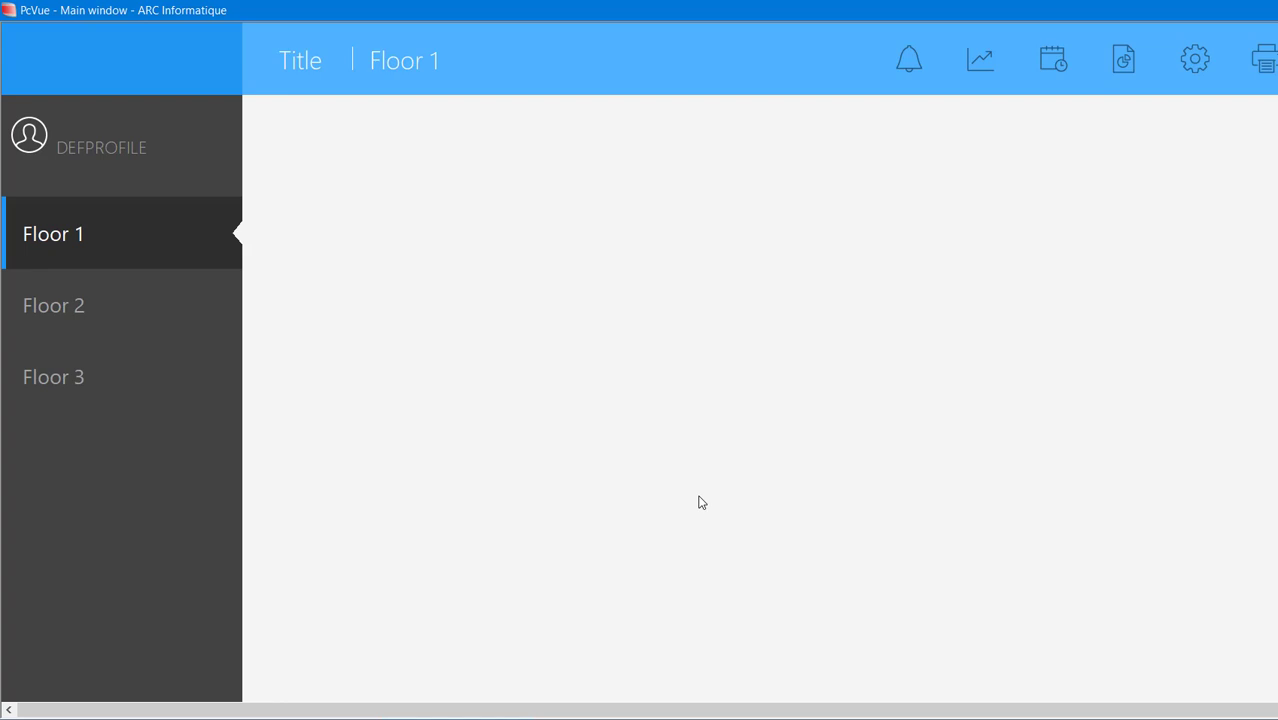
Show the development menus of the main window and open the Application Explorer.
key(Escape)
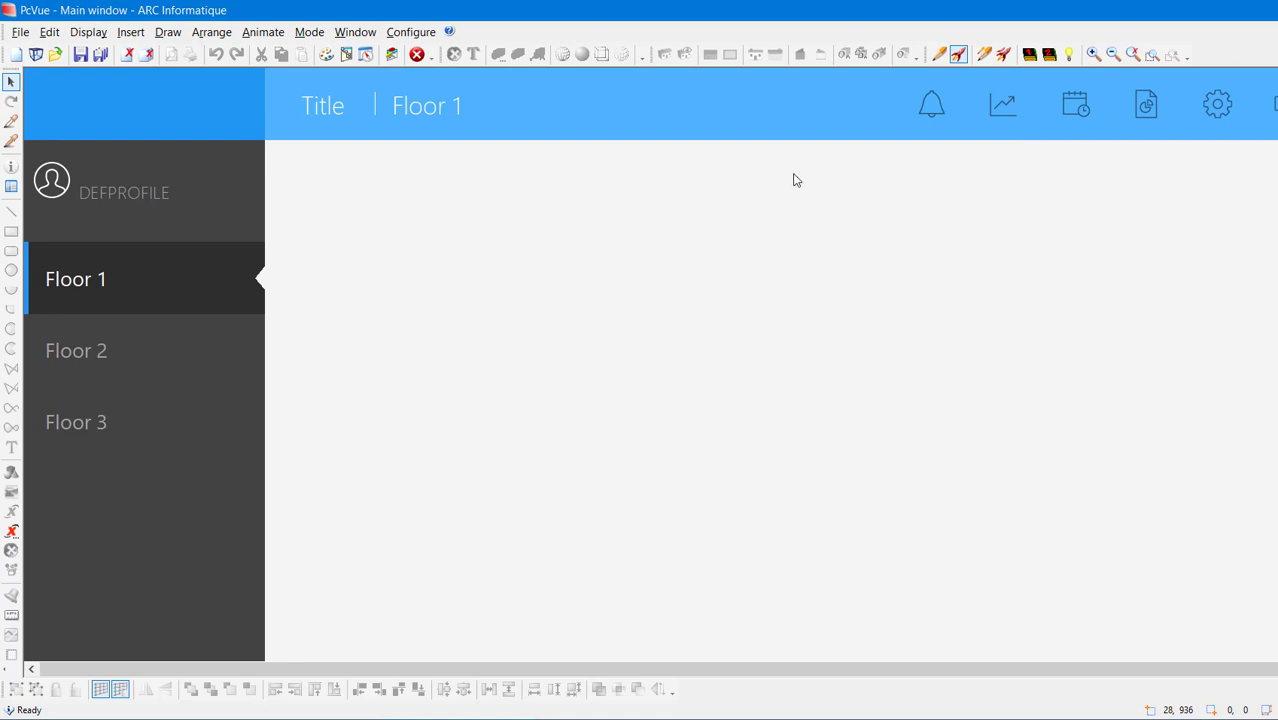
drag(920, 58, 1030, 50)
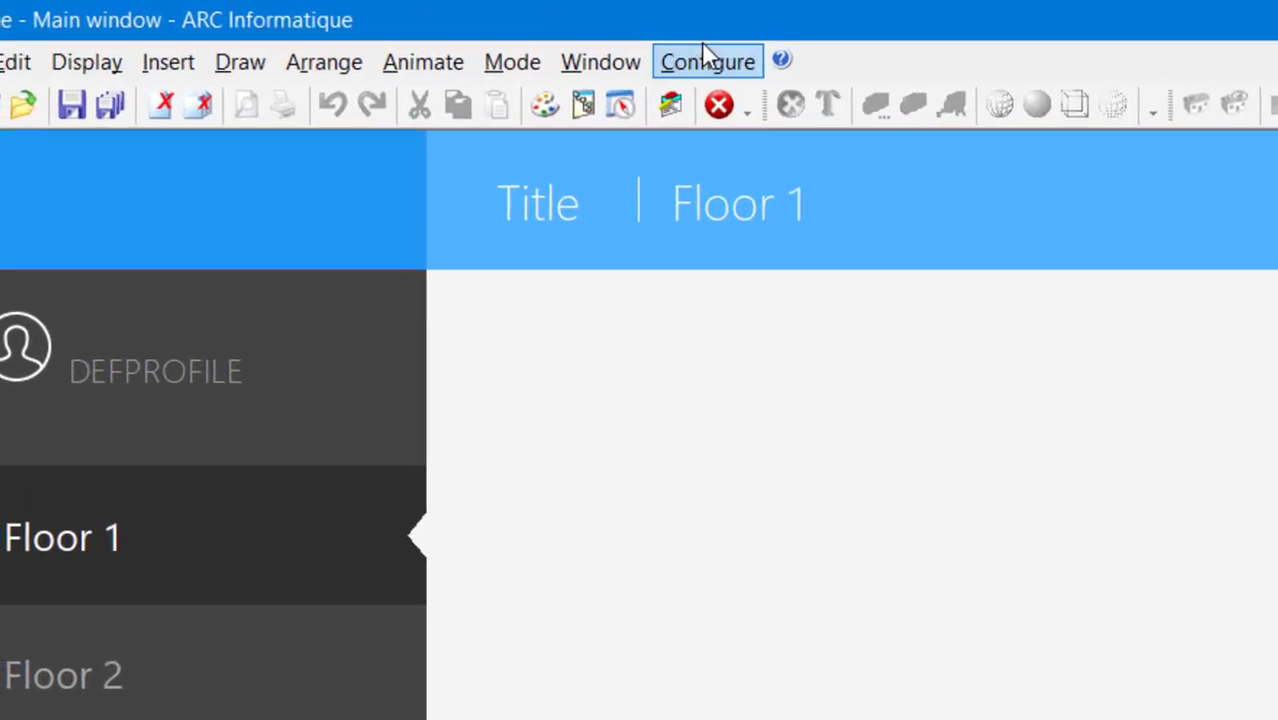
click(411, 32)
click(750, 104)
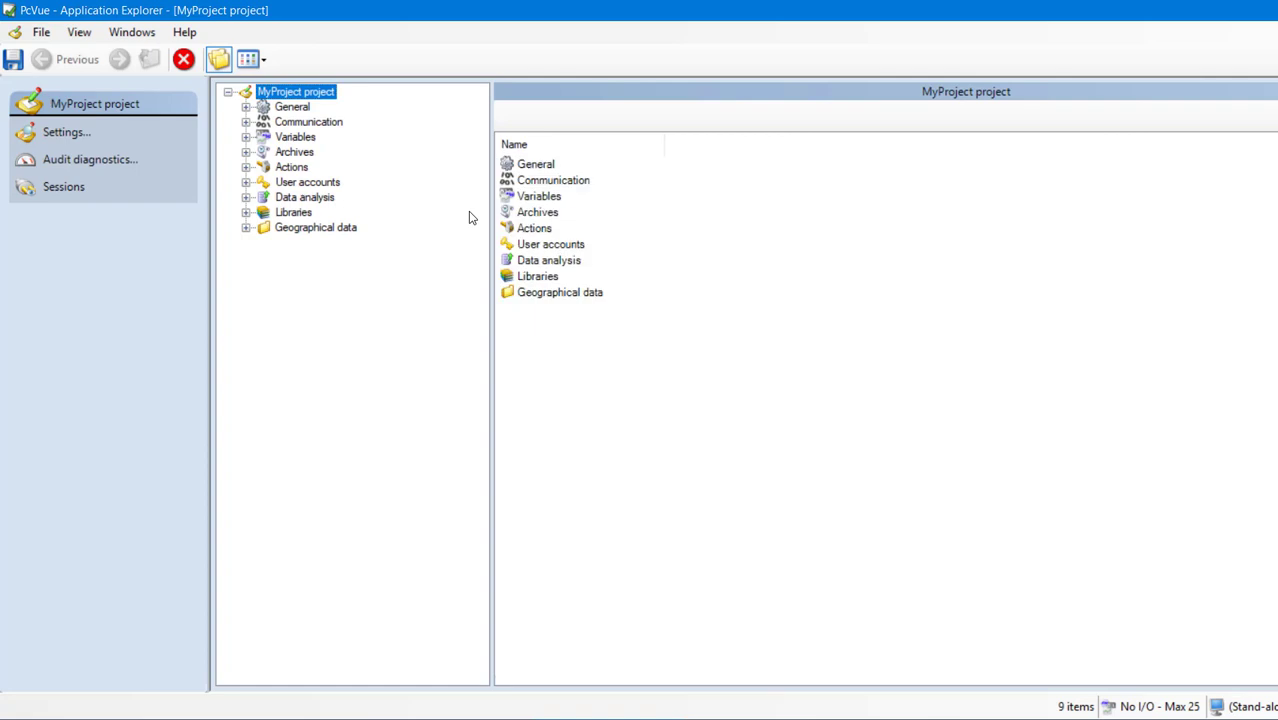
Examine the OPC, Equipment, IEC 60870-5-104, DNP3, IEC 61850 and BACnet nodes under the project's Data acquisition communication settings.
click(300, 122)
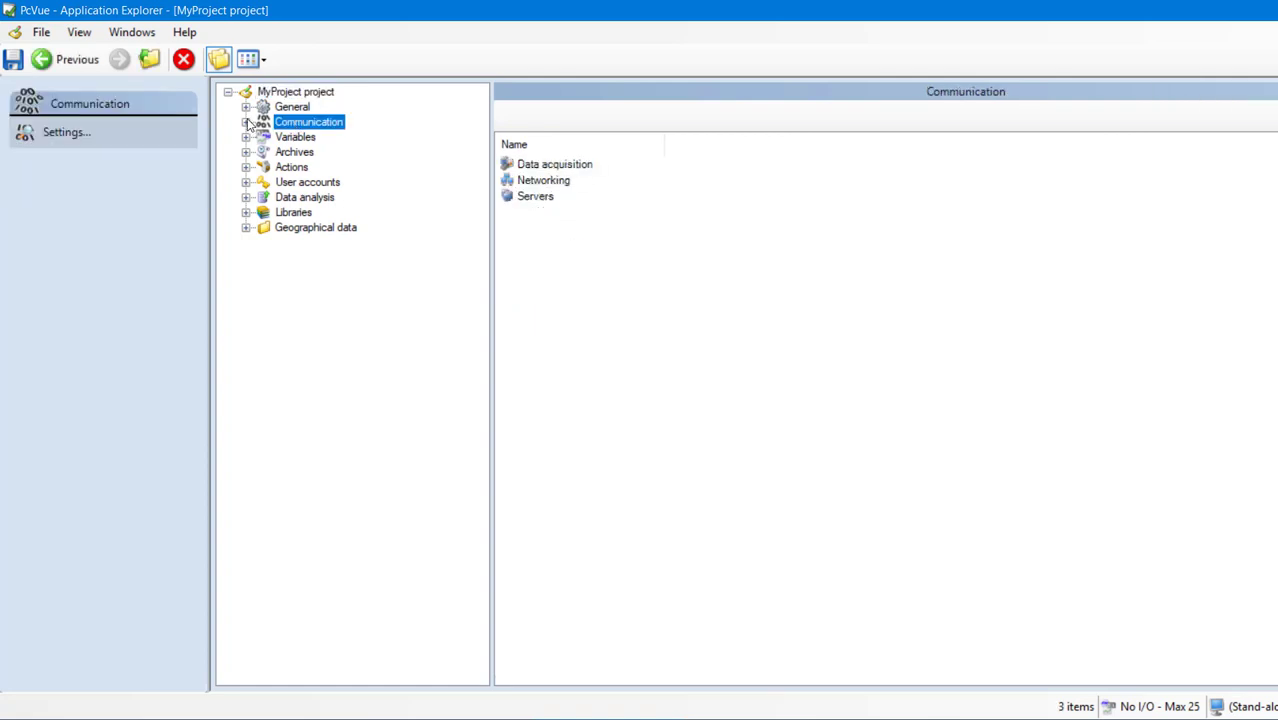
click(246, 122)
click(298, 138)
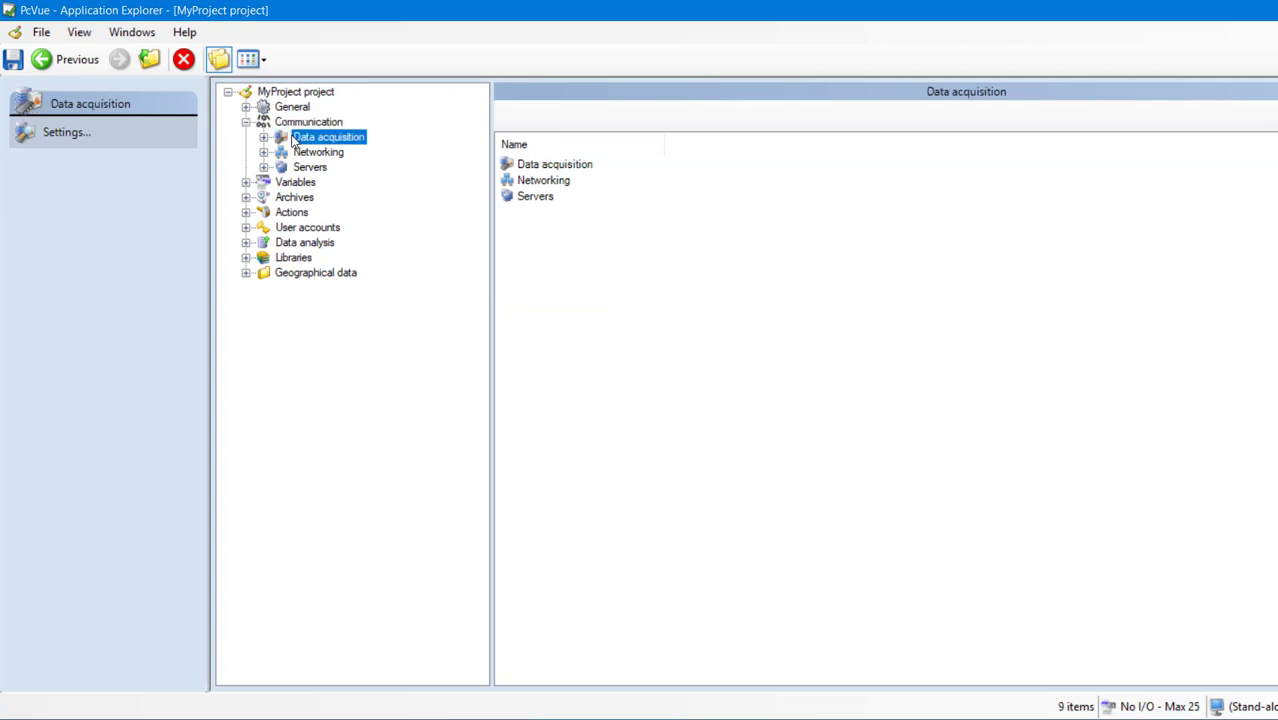
click(264, 137)
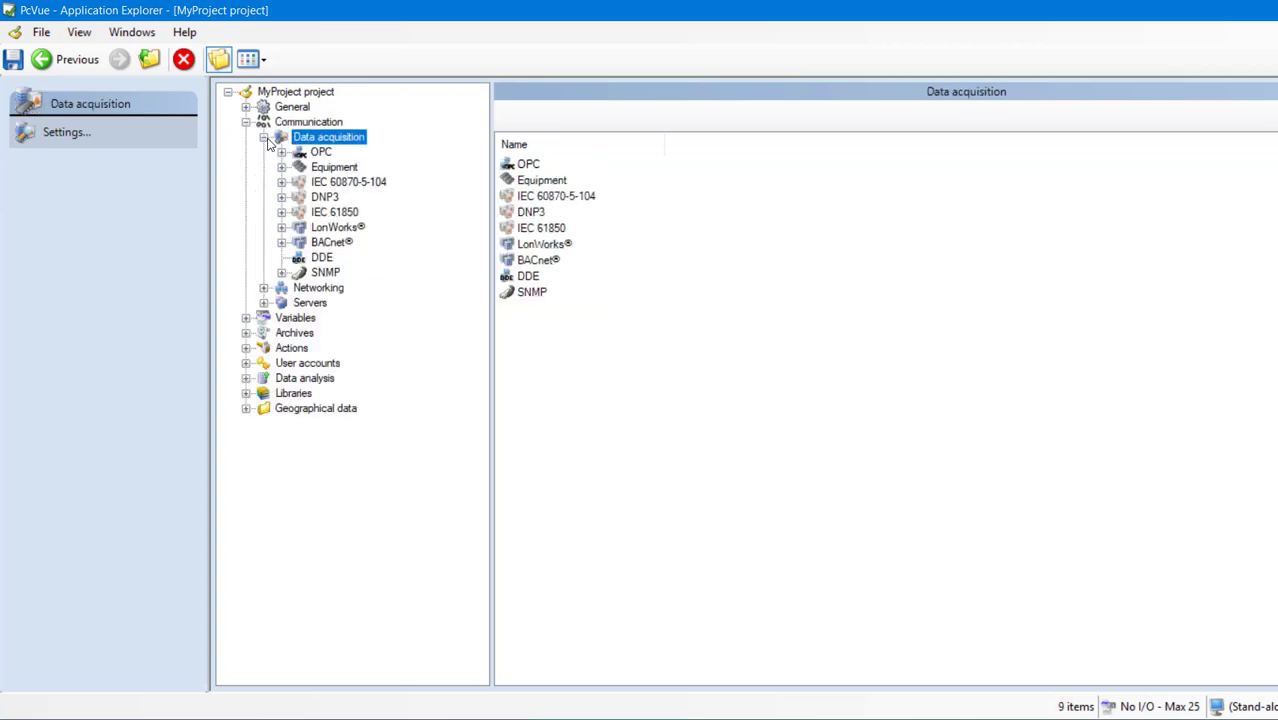
click(322, 152)
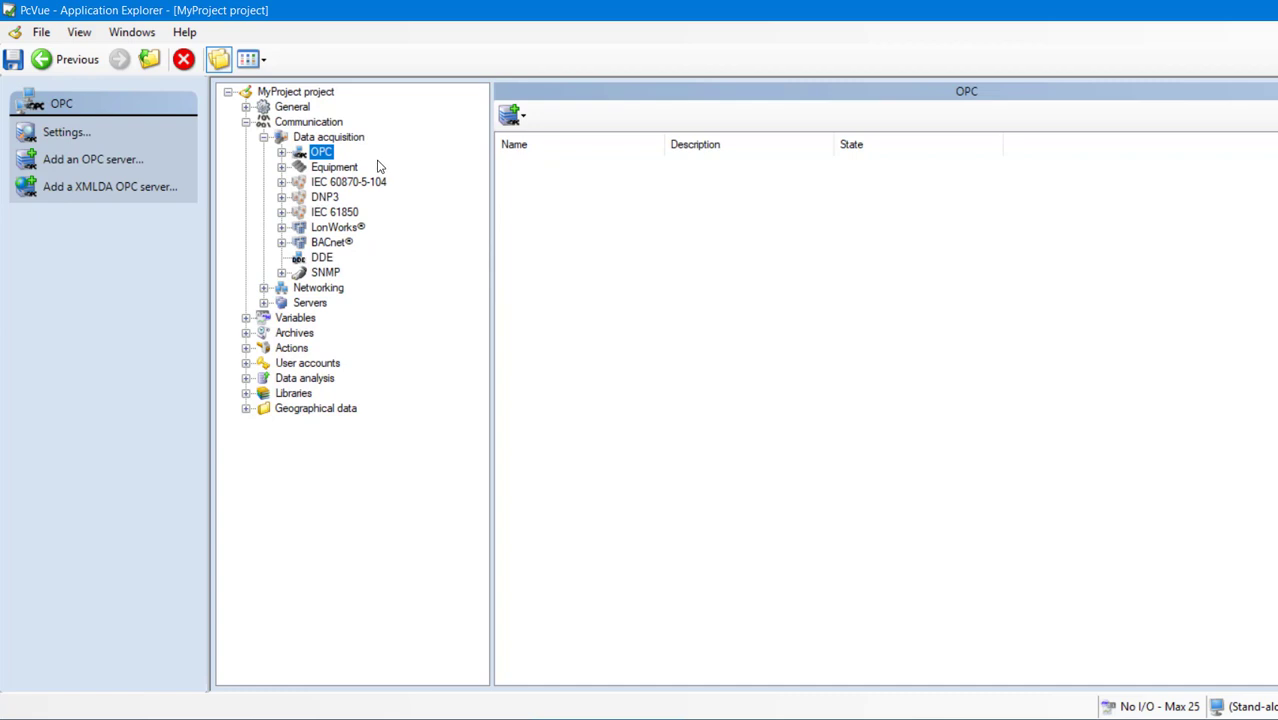
click(350, 168)
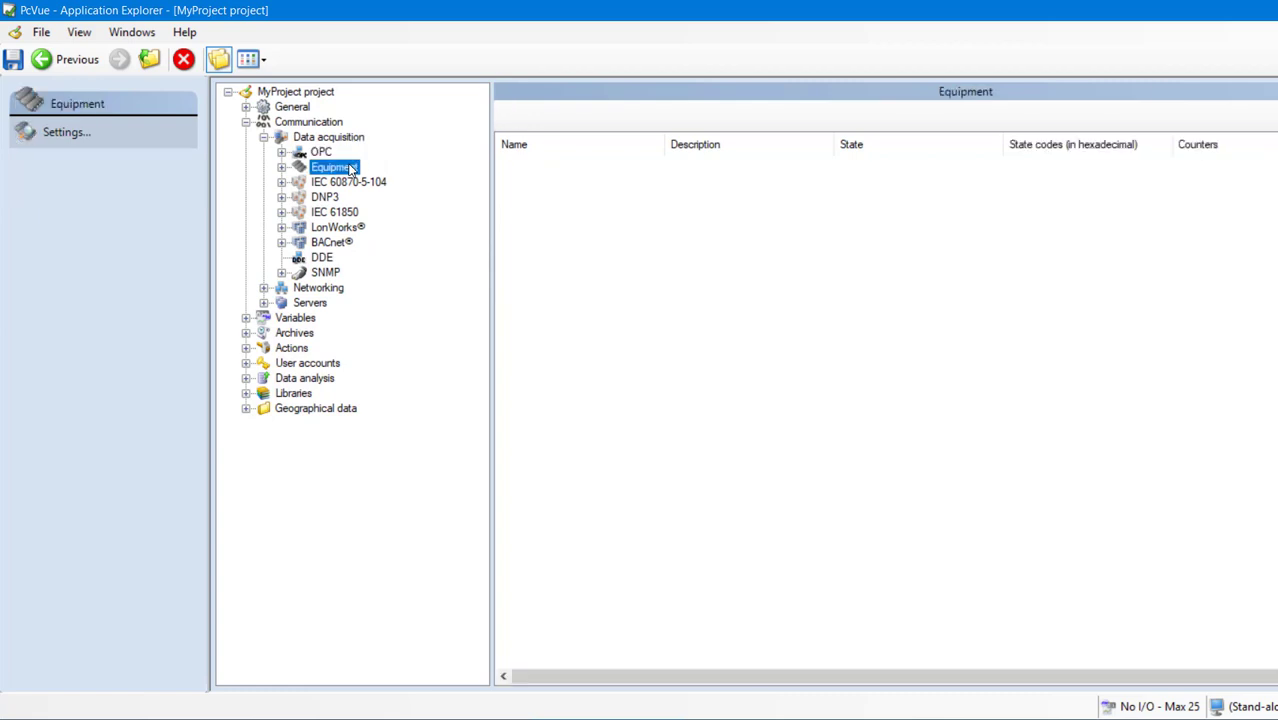
click(370, 184)
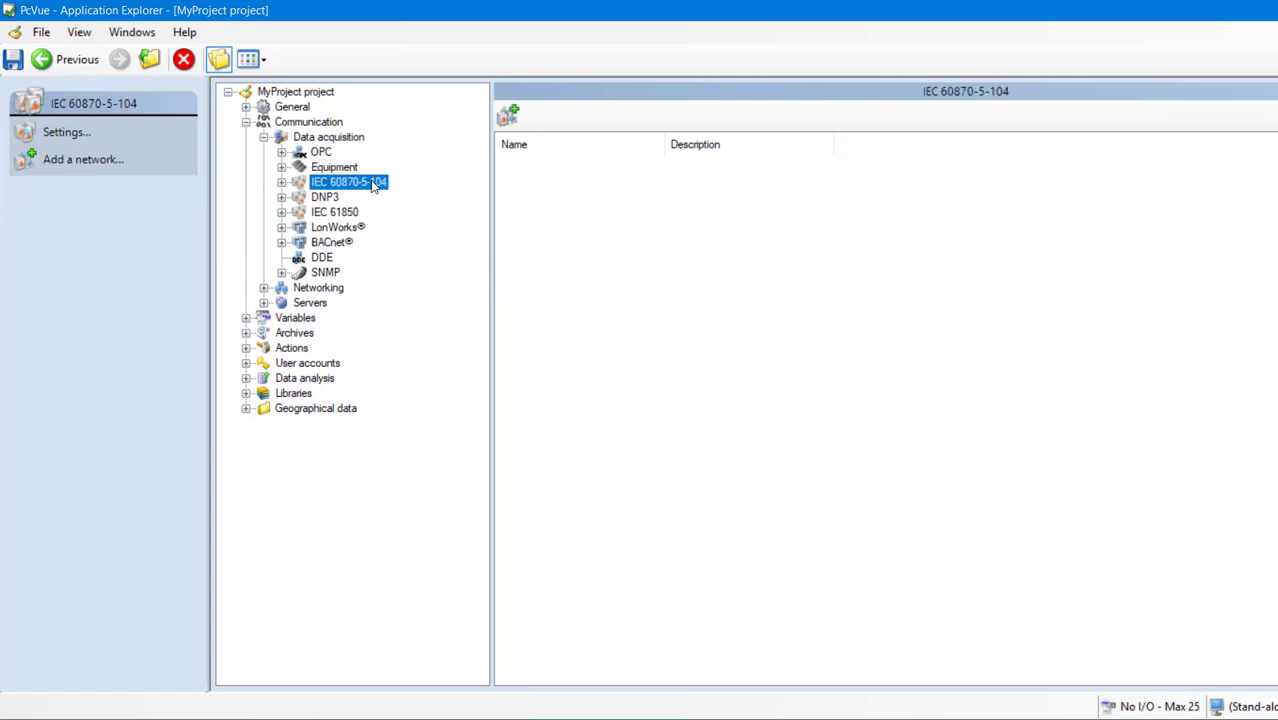
click(335, 197)
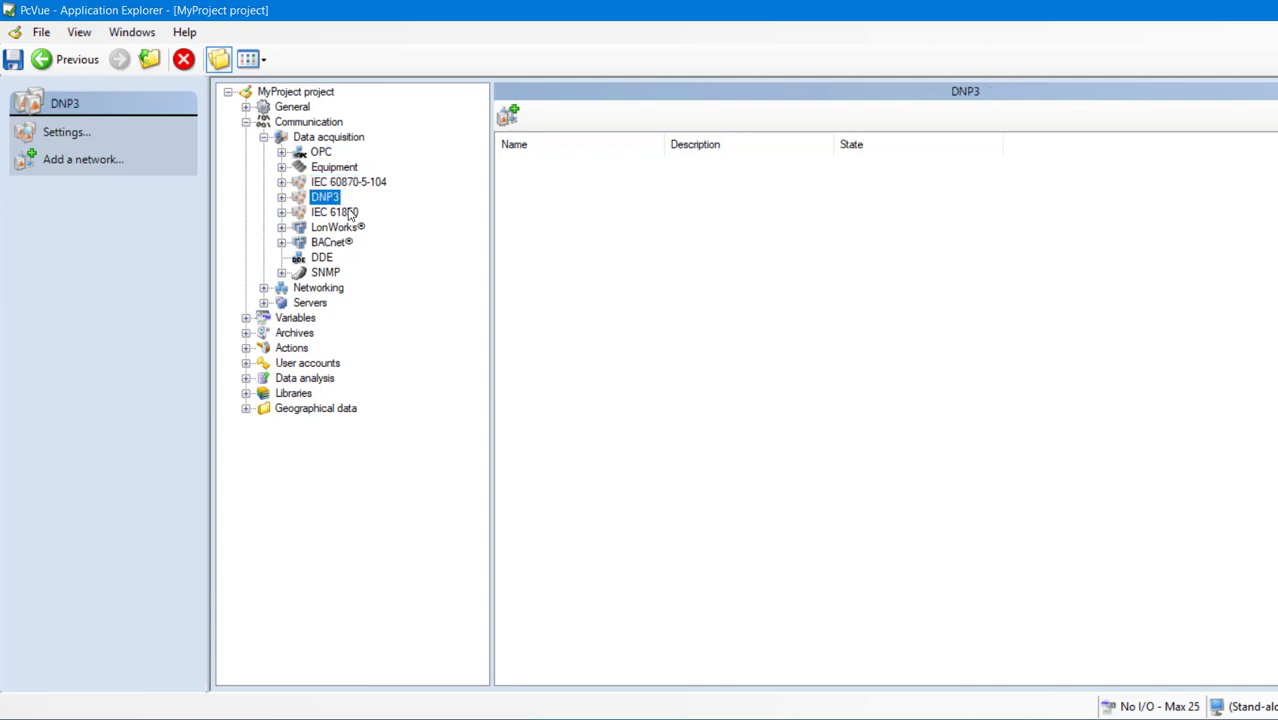
click(341, 213)
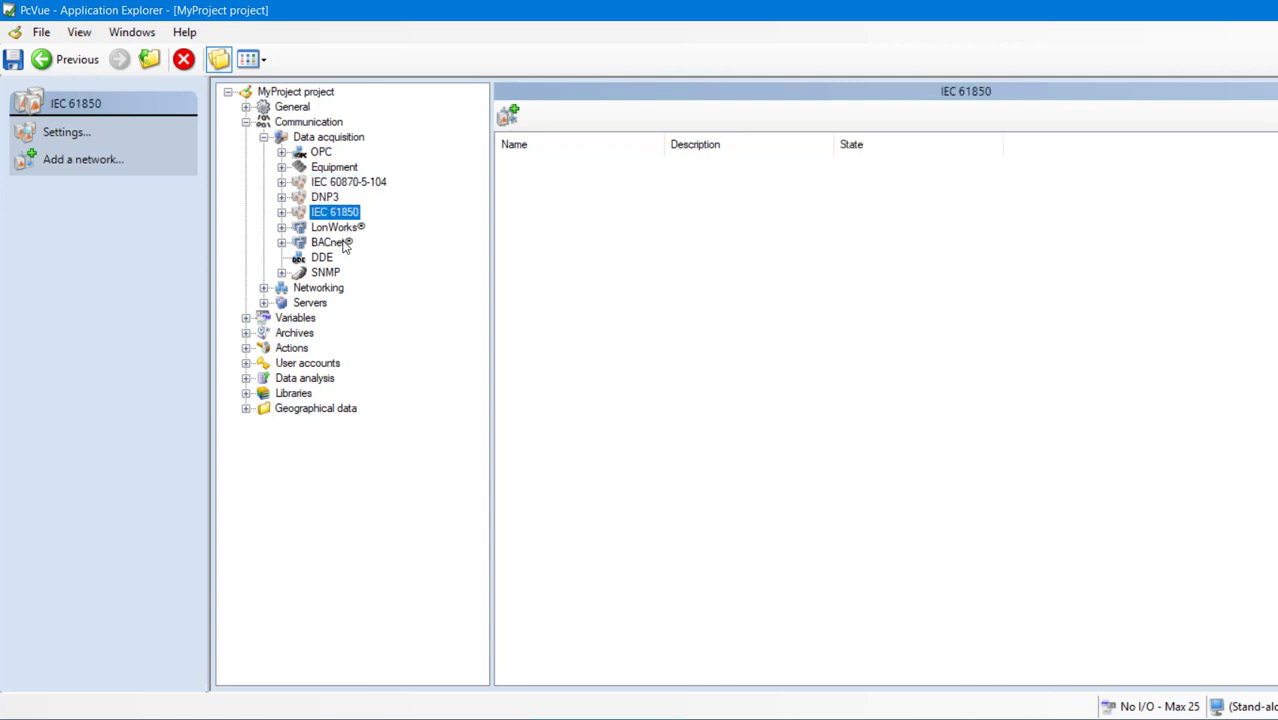
click(340, 243)
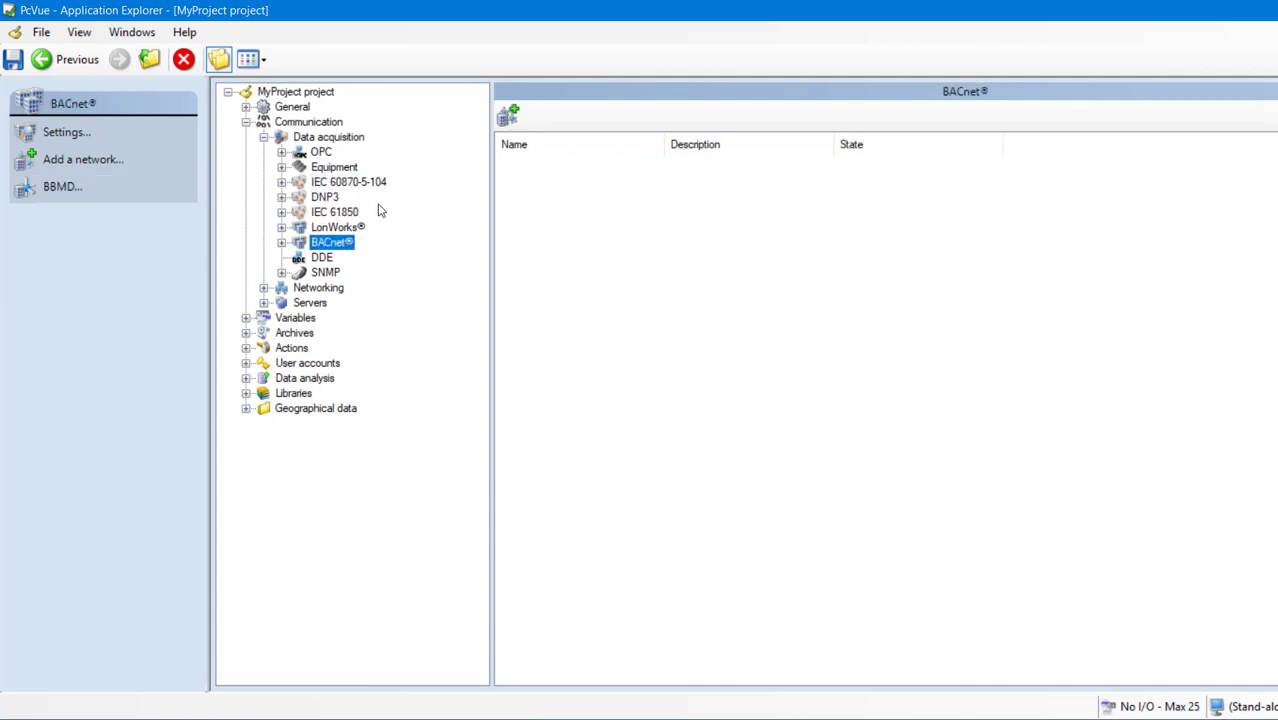
Add an OPC server under Data acquisition, with the default alias and the server ProgID Kepware.KEPServerEX.V5.
click(318, 153)
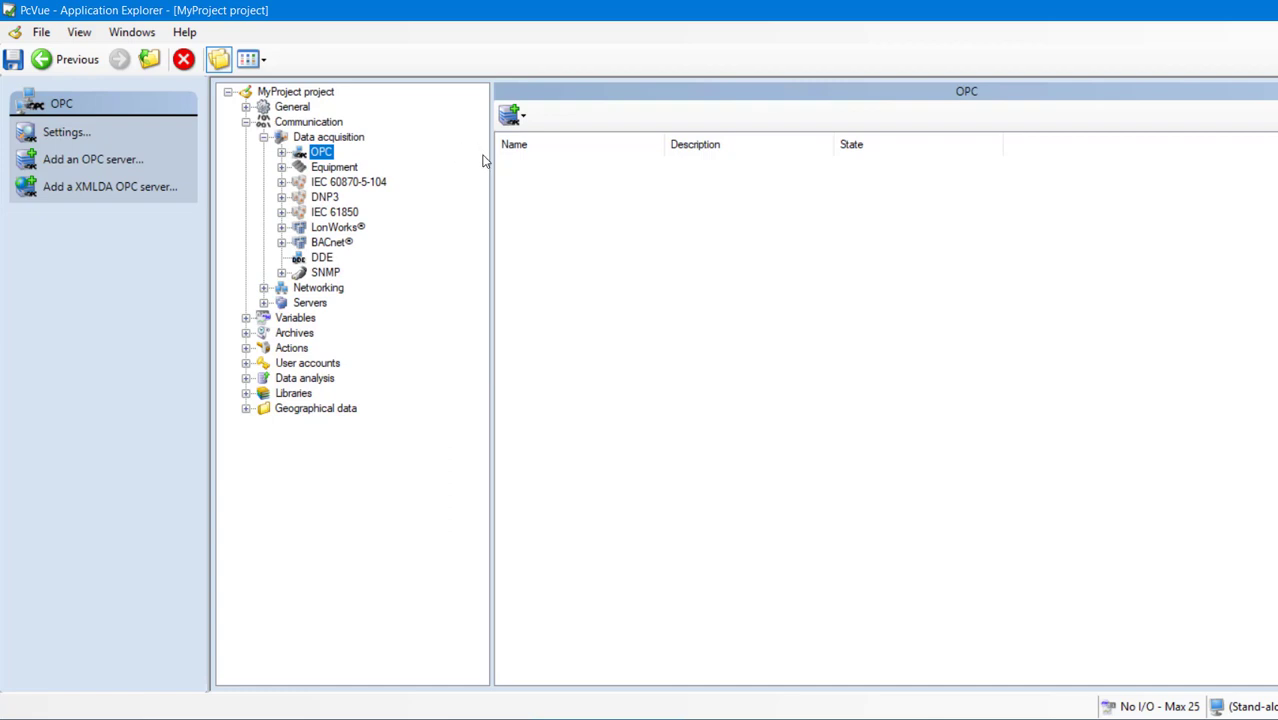
click(526, 118)
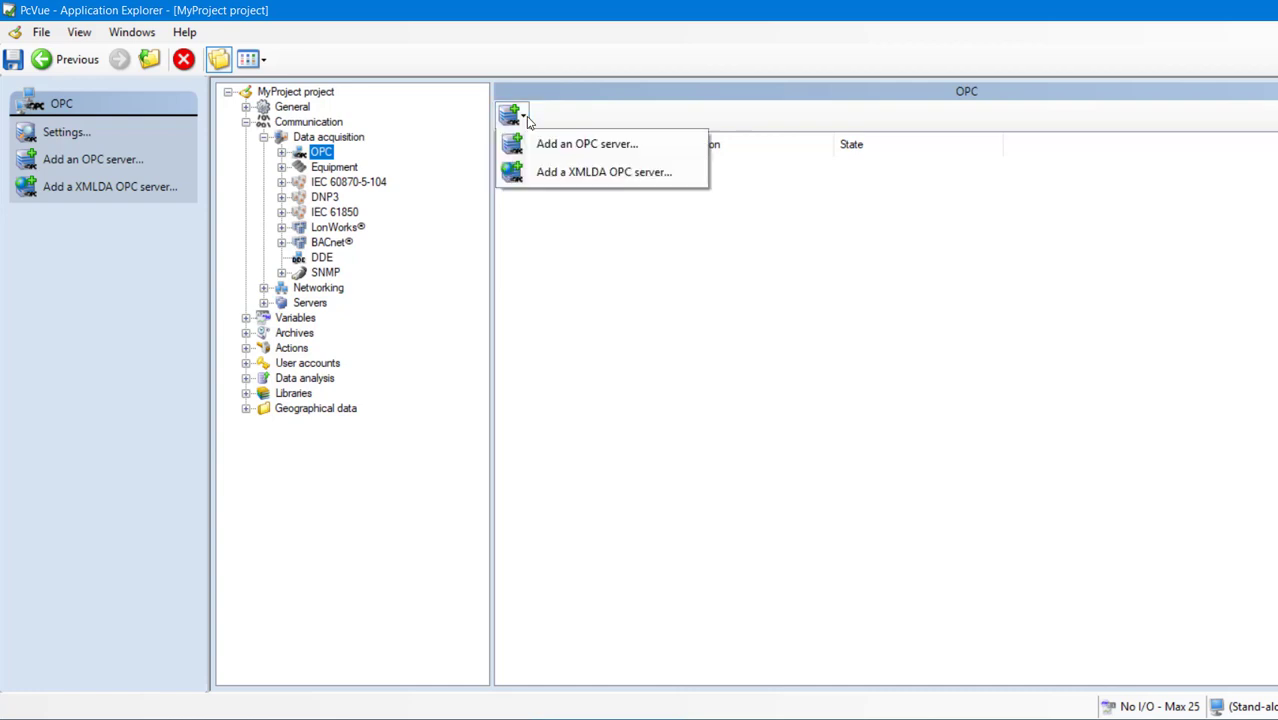
click(579, 143)
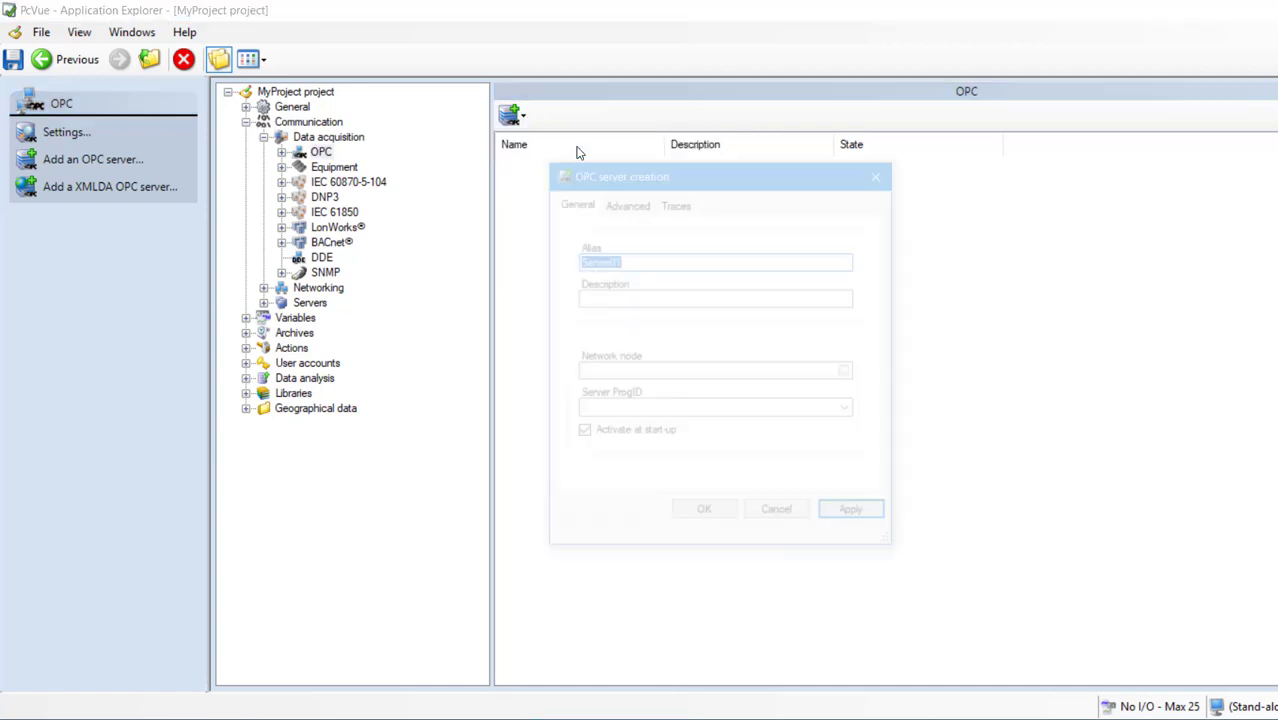
click(836, 412)
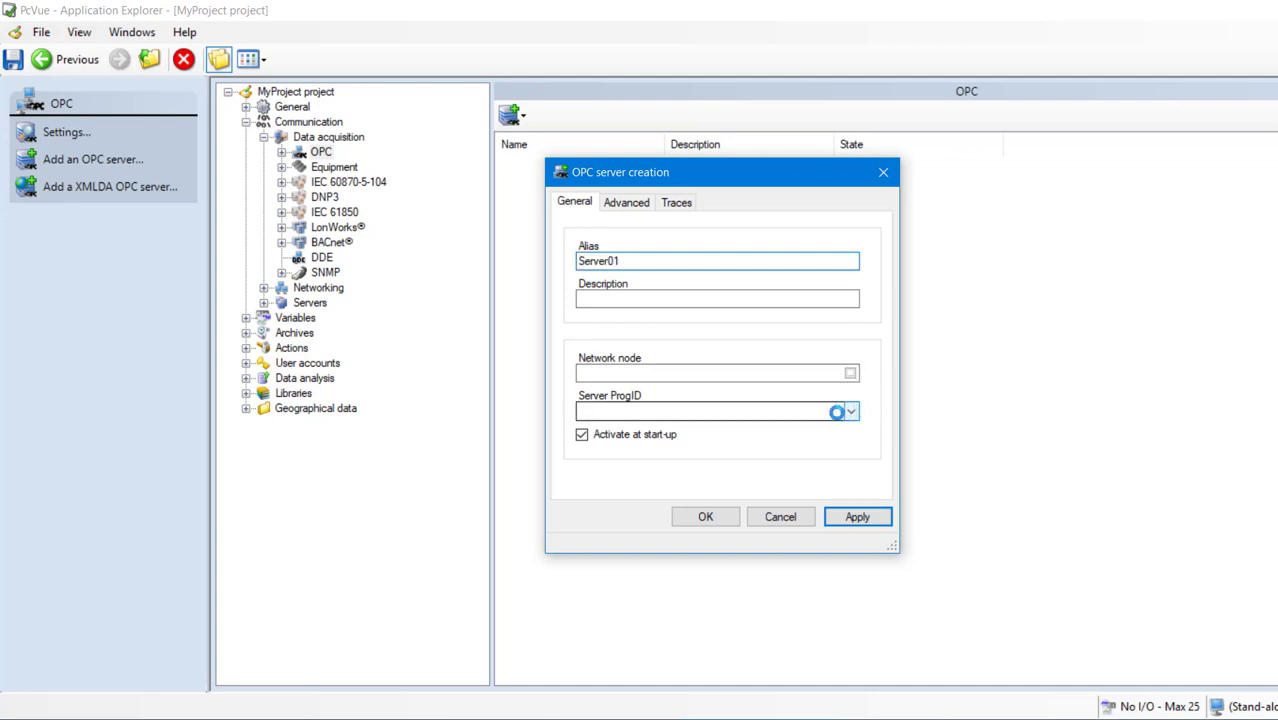
click(778, 427)
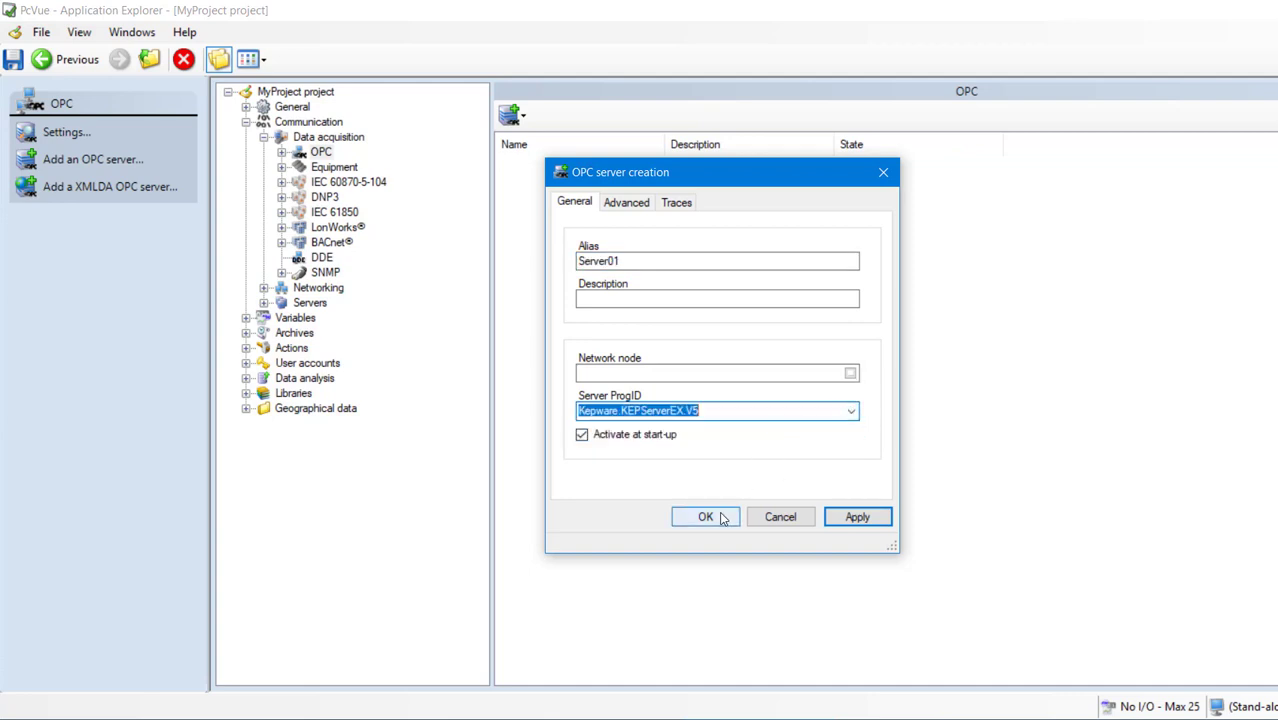
click(722, 518)
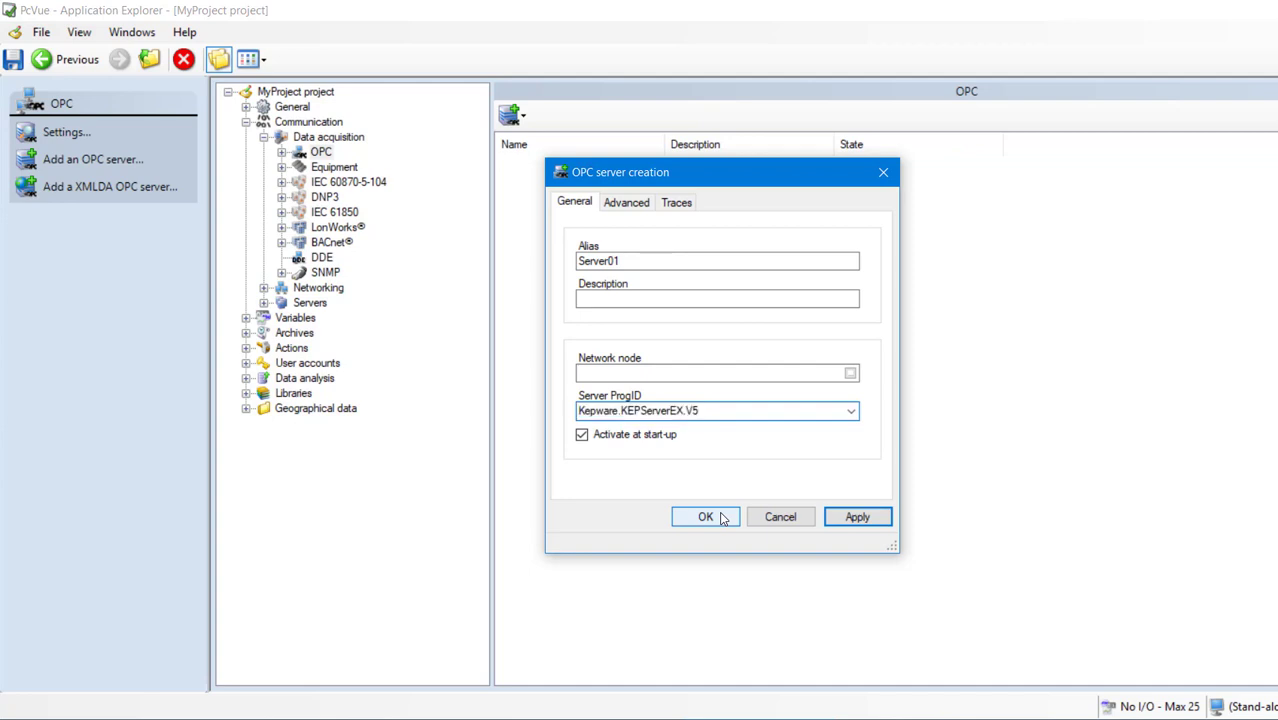
Add an OPC group with the default name and update rate to the Server01 OPC server.
click(537, 168)
right_click(537, 170)
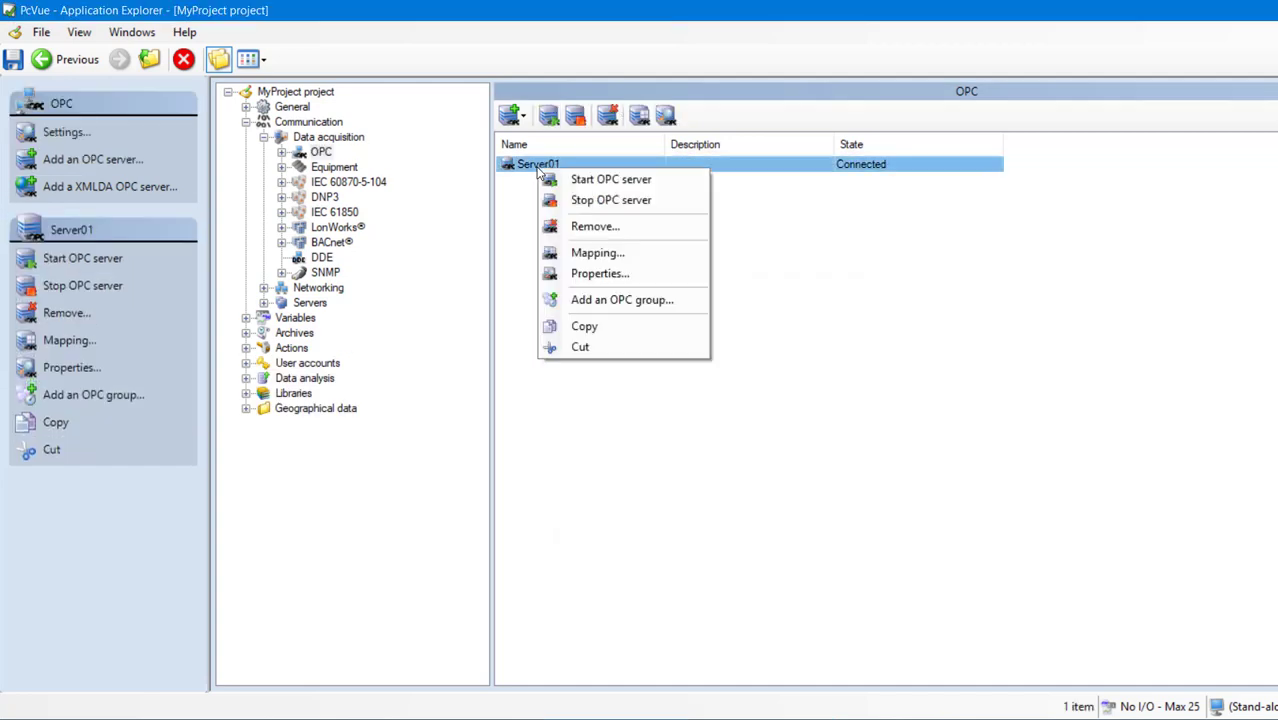
click(620, 299)
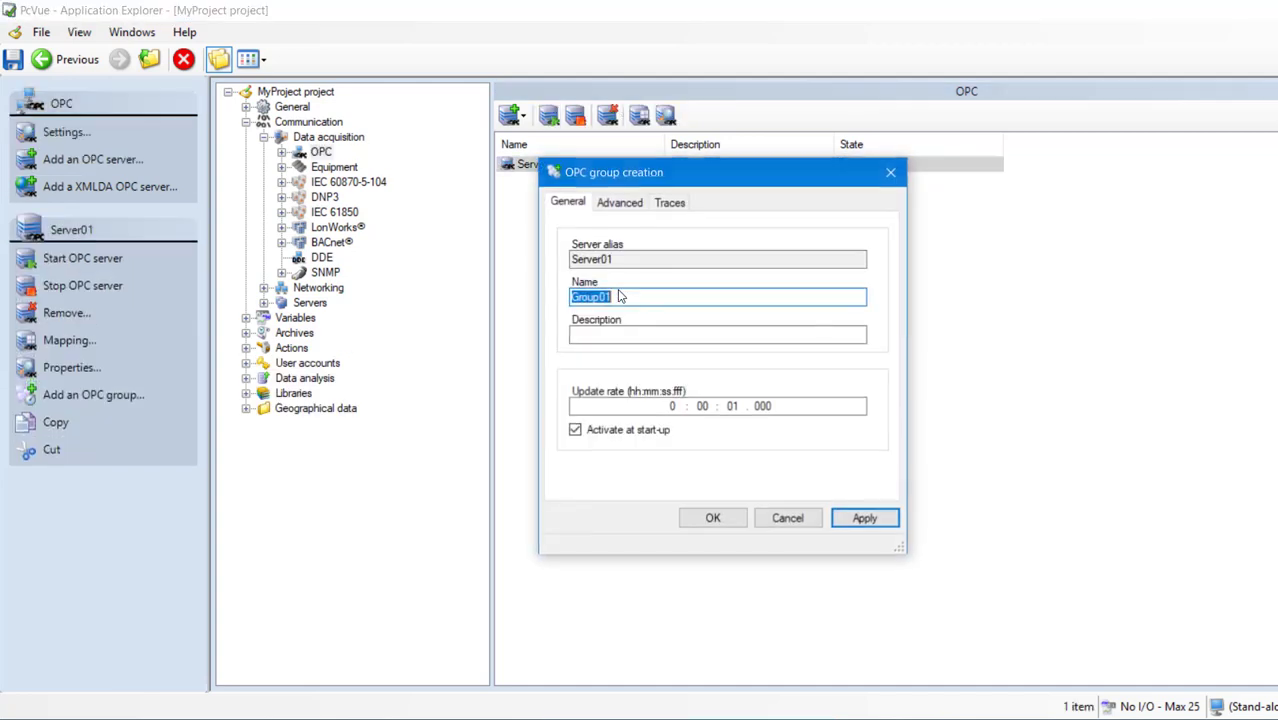
click(713, 518)
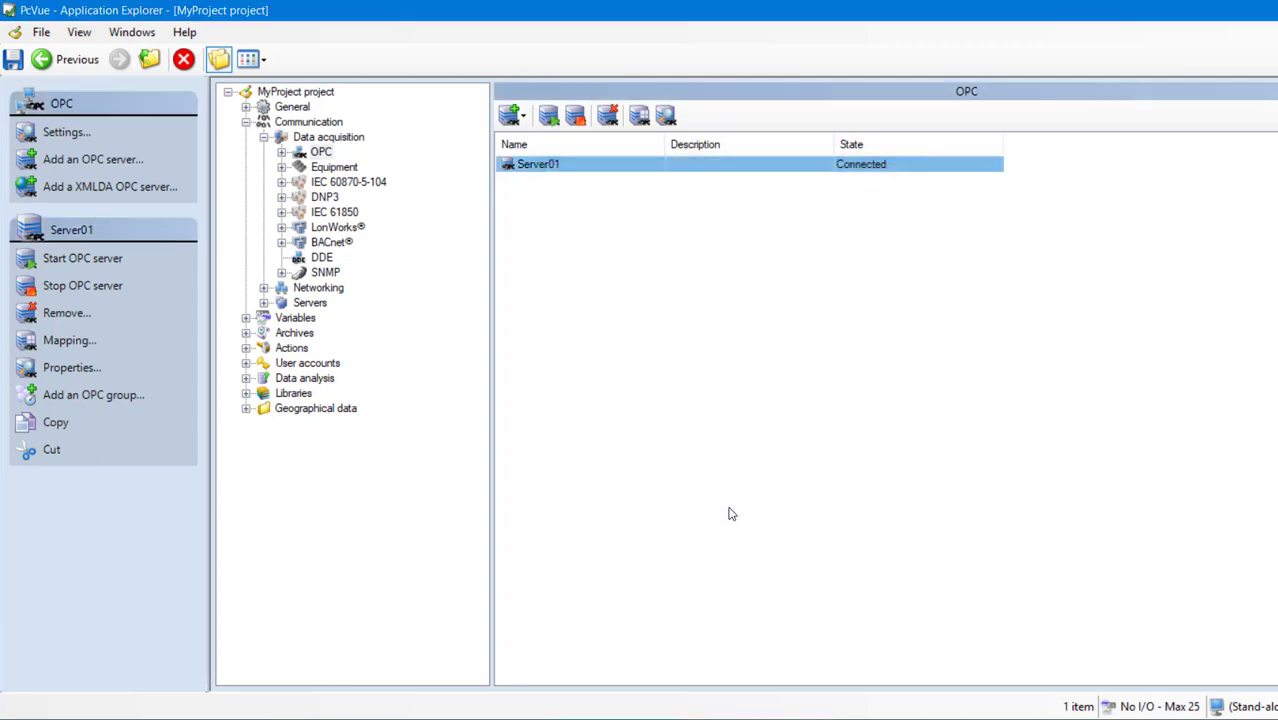
Collapse the Communication settings and add a branch named B01 to the root of the variables tree.
click(263, 137)
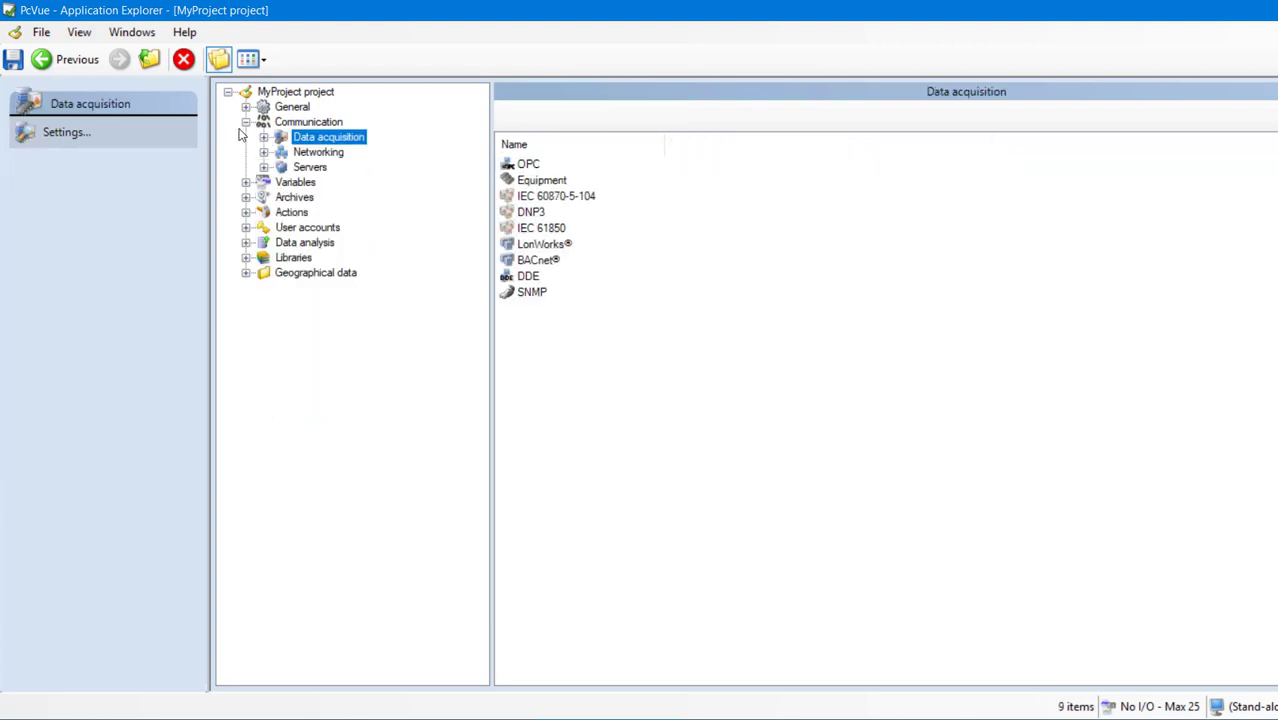
click(245, 122)
click(246, 137)
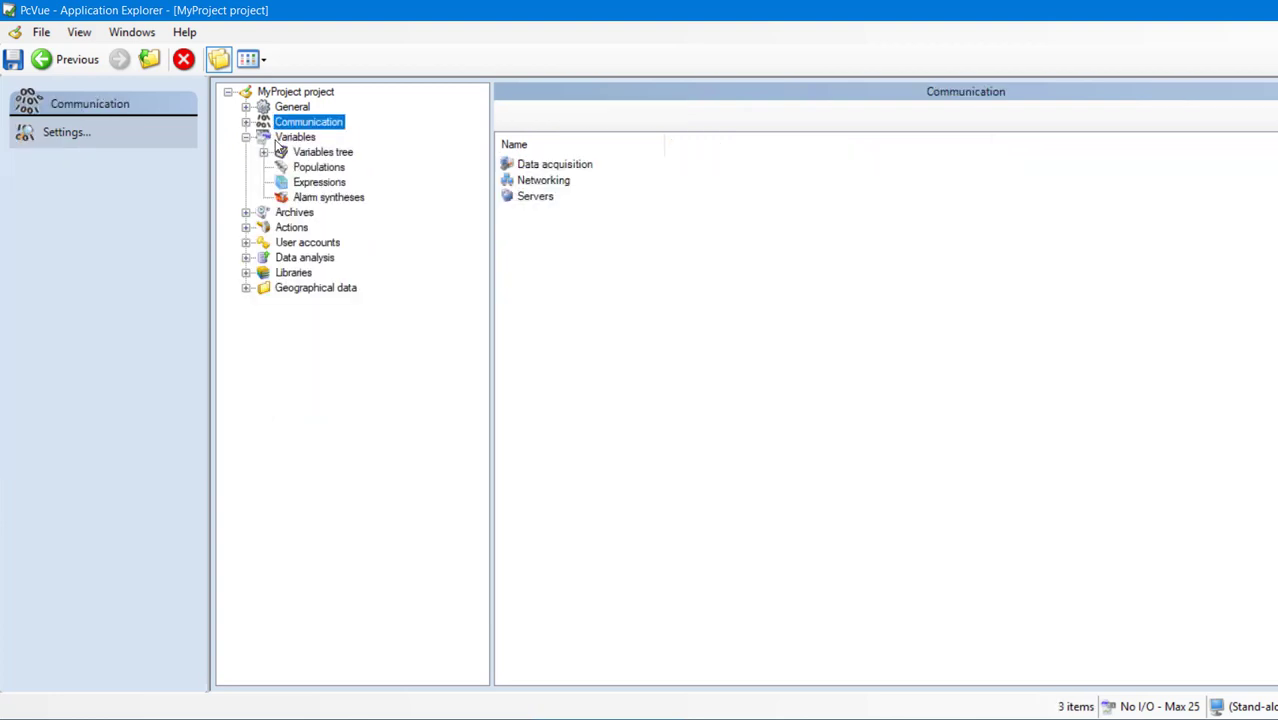
click(280, 142)
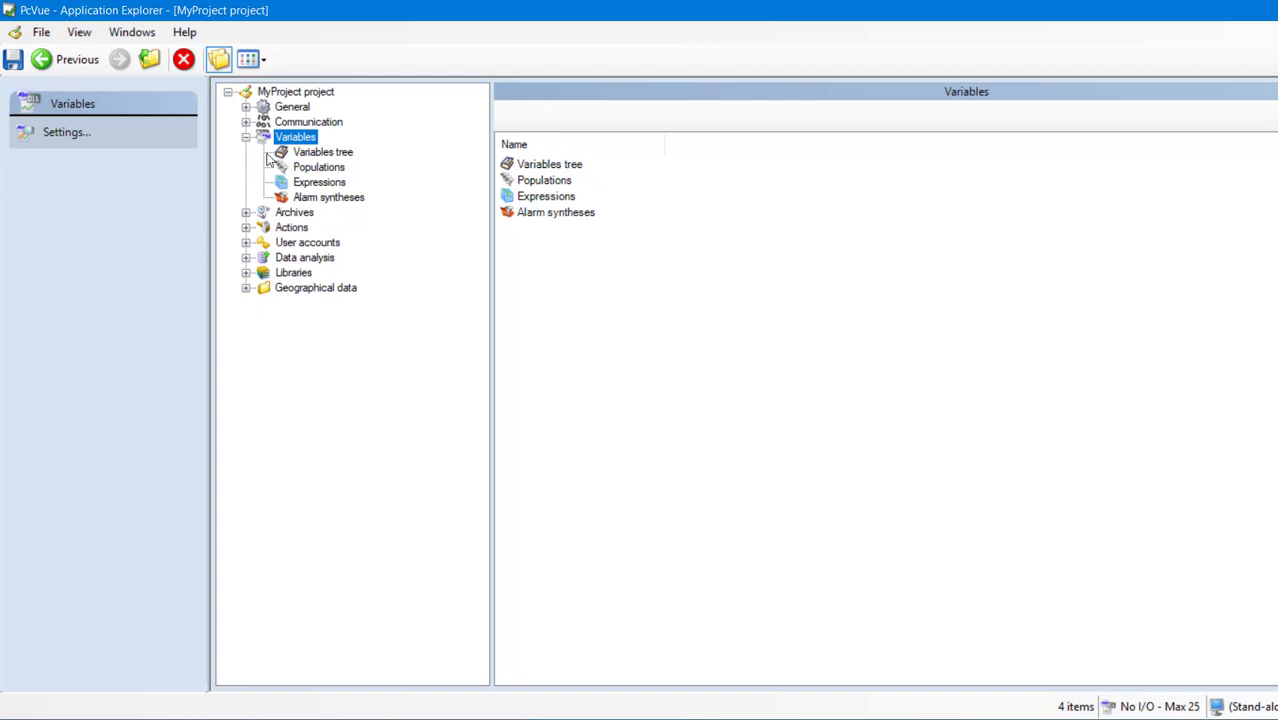
click(264, 152)
click(297, 155)
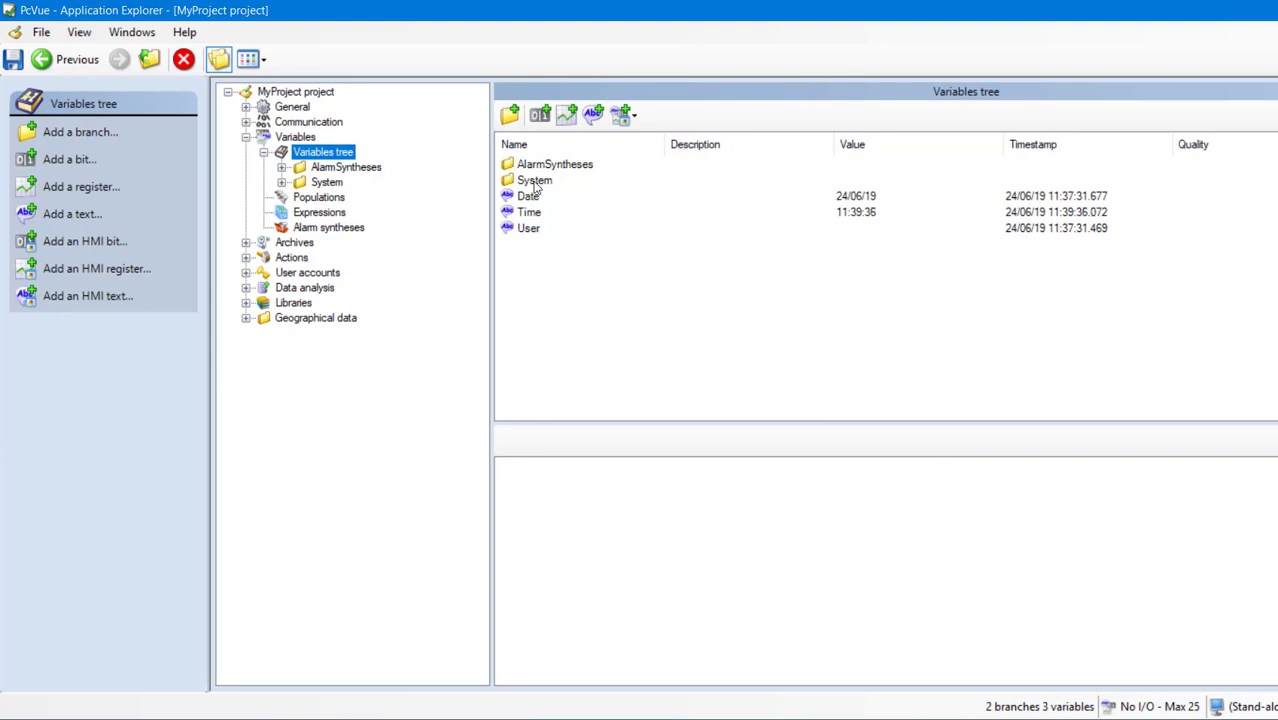
click(510, 115)
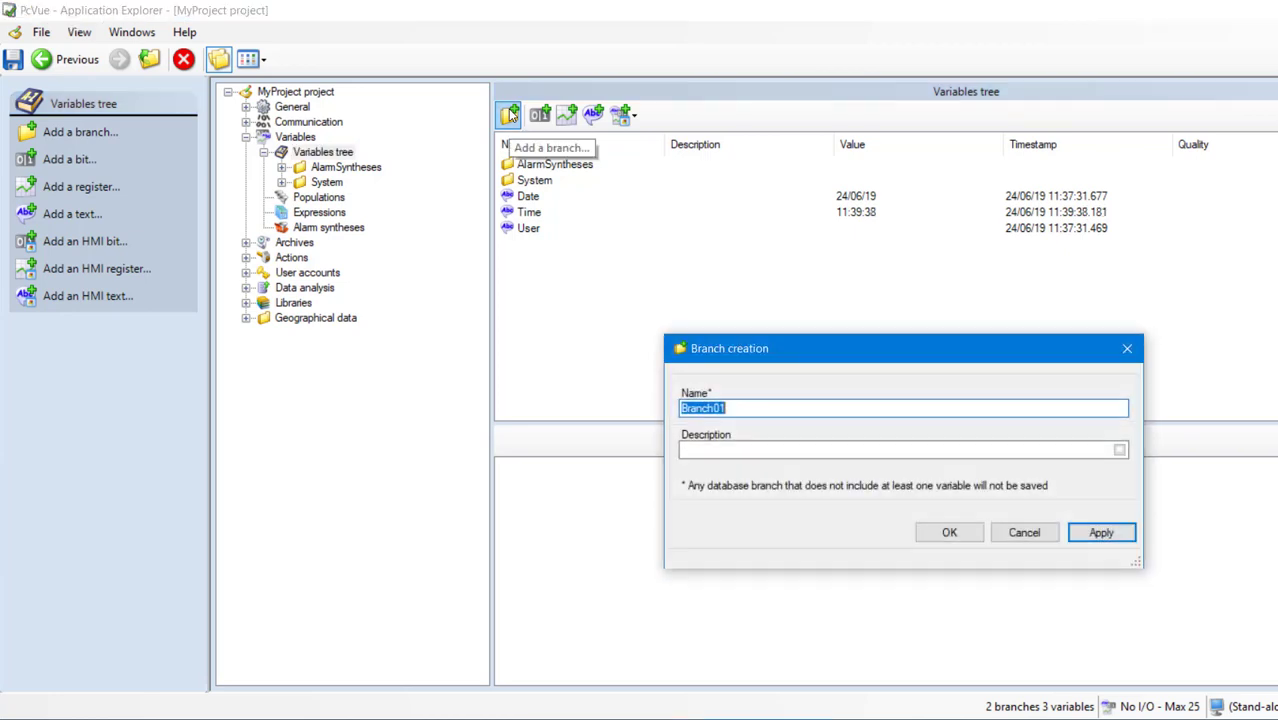
text(B01)
click(940, 530)
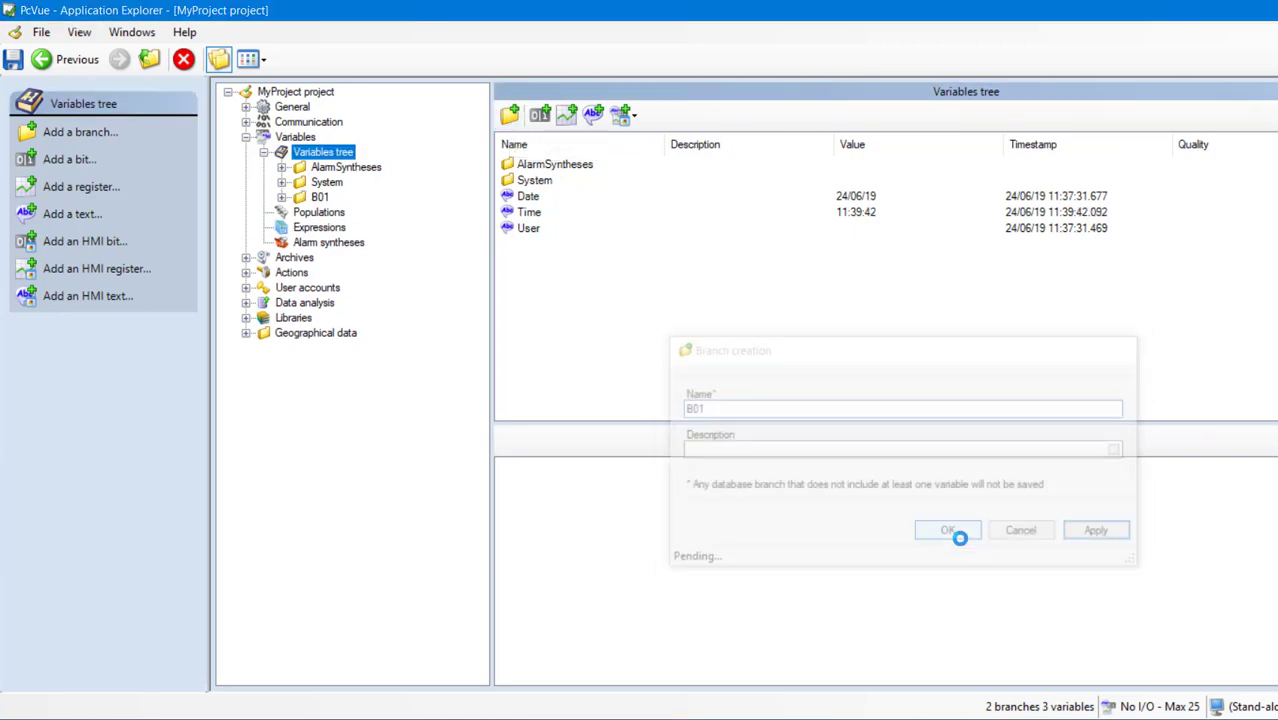
Add a branch named Floor01 under the B01 branch.
double_click(529, 246)
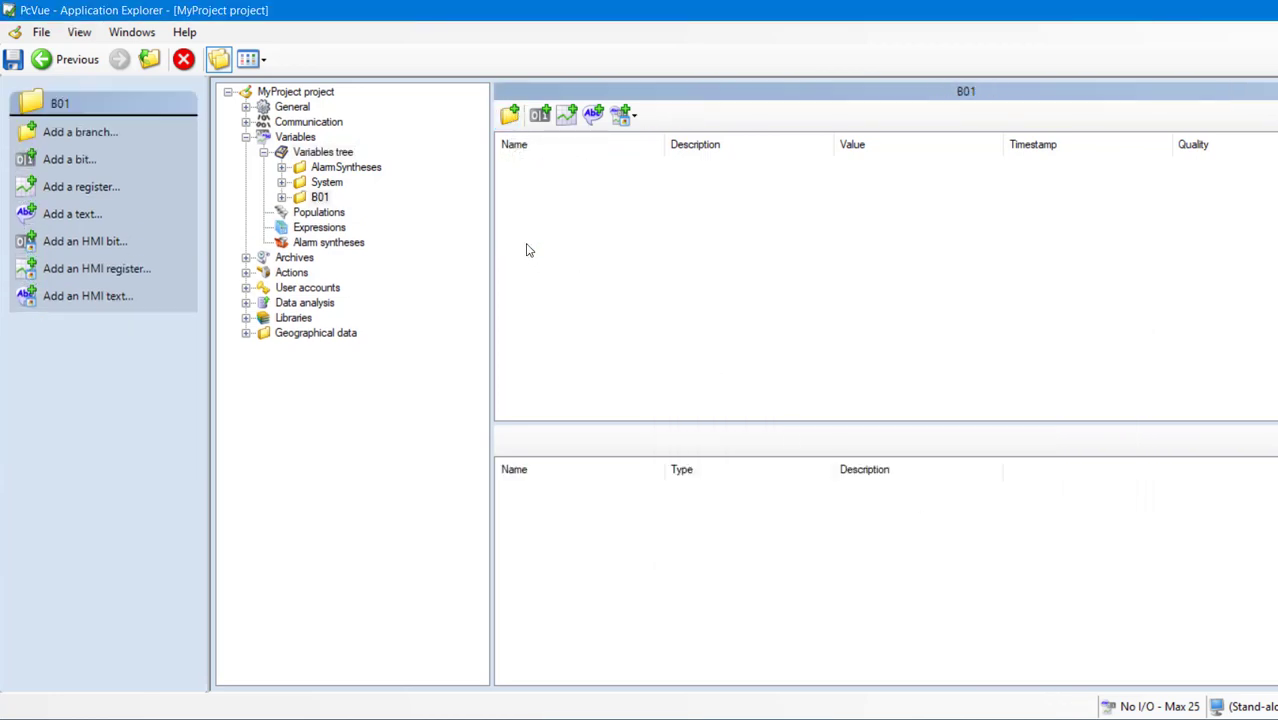
click(510, 115)
text(Floor01)
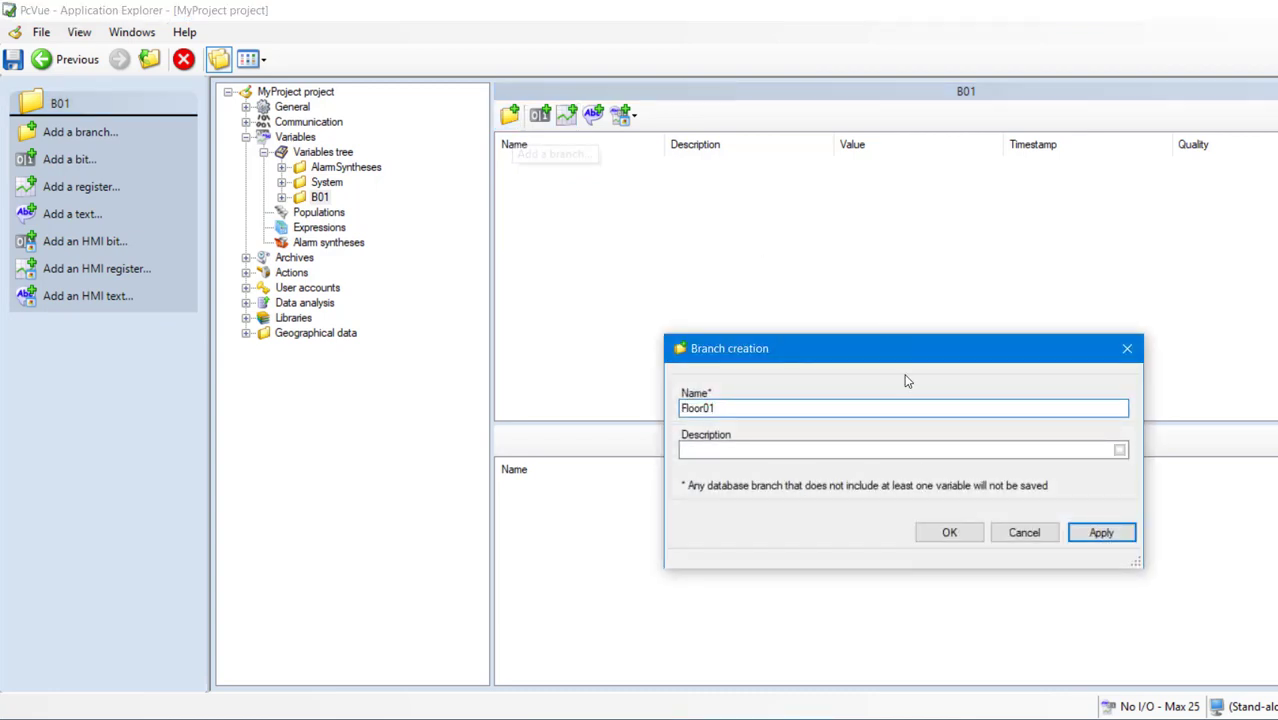
click(949, 532)
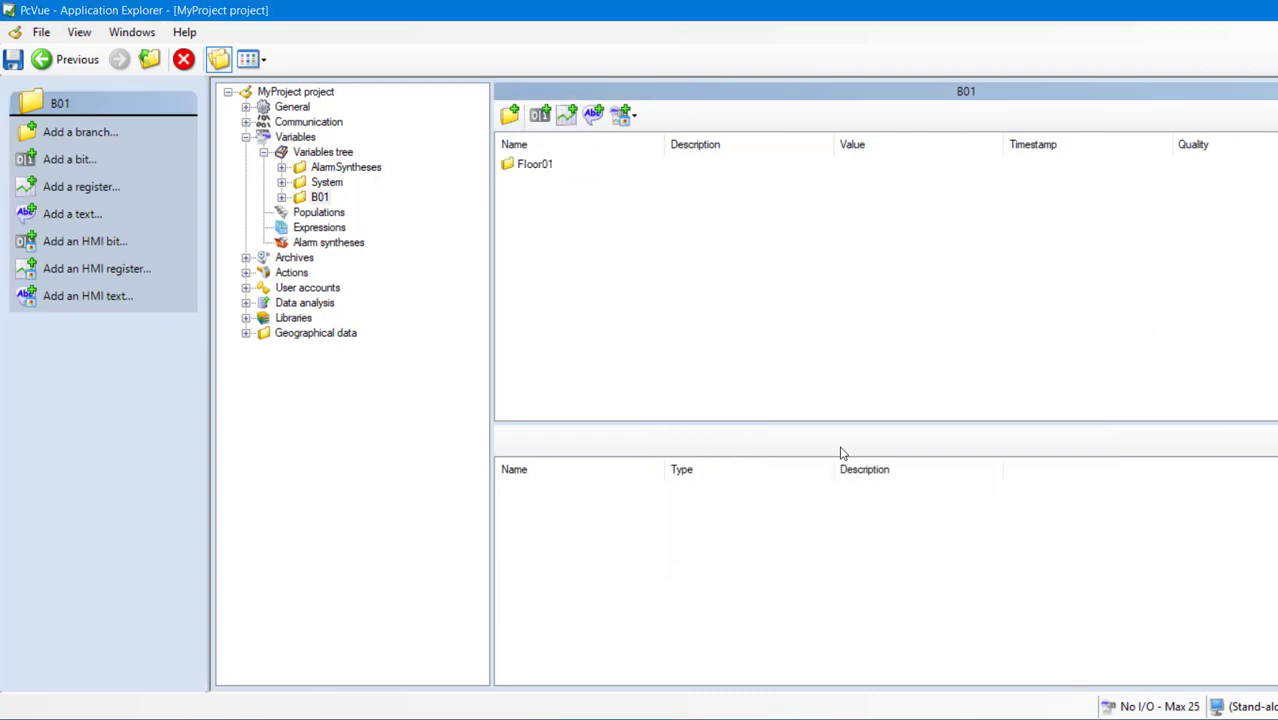
Add a branch named Coffee_Room01 under the Floor01 branch.
double_click(540, 166)
click(510, 115)
text(Coffee_Room01)
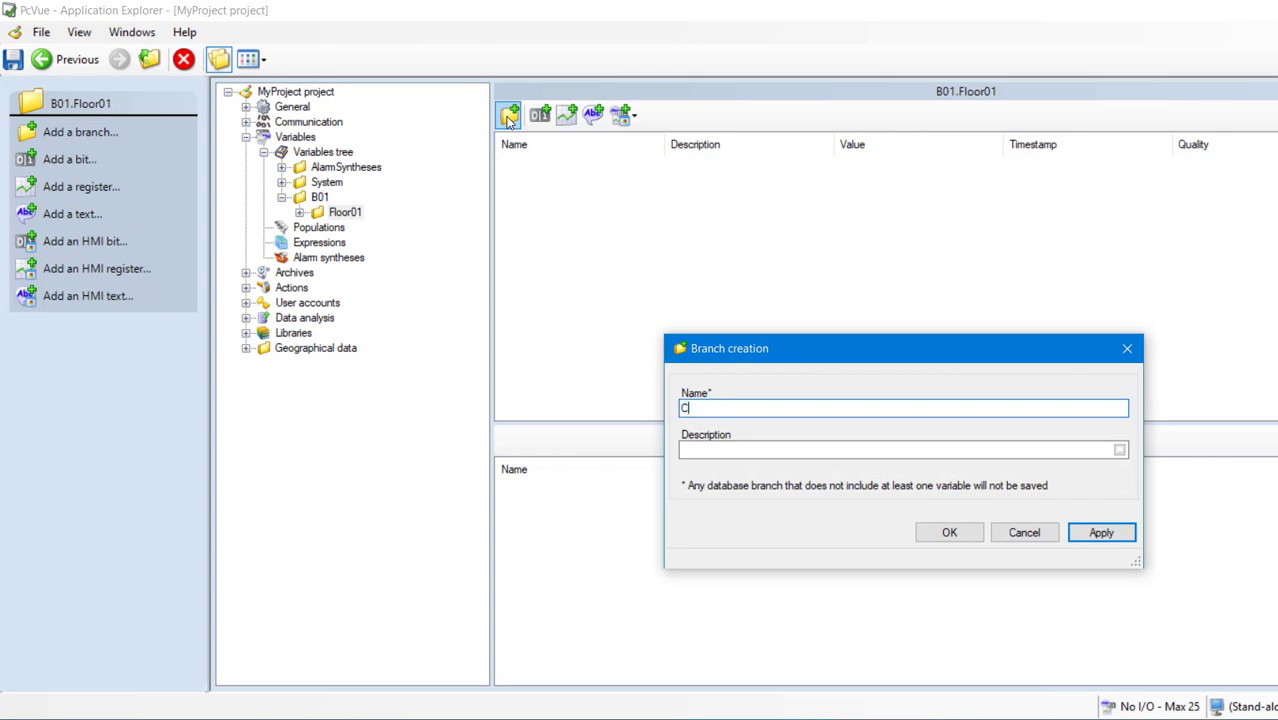
click(949, 532)
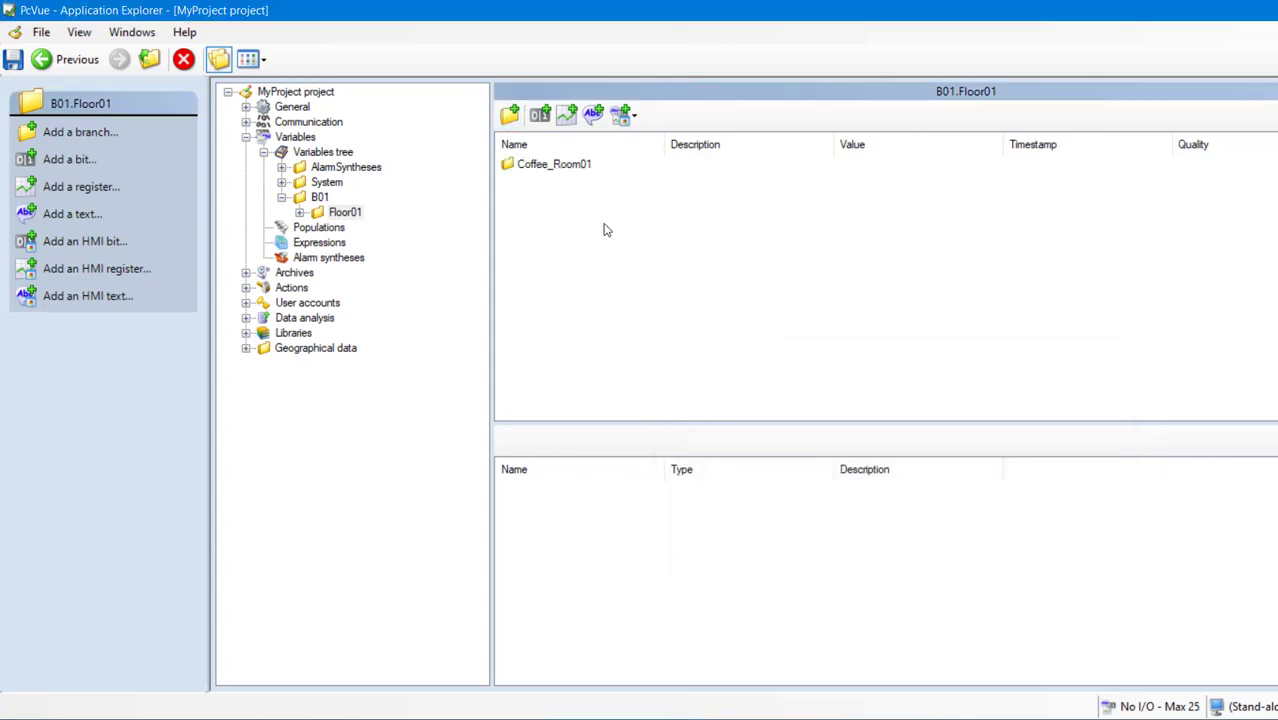
Add a branch named Thermostat01 under the Coffee_Room01 branch.
double_click(584, 166)
click(510, 115)
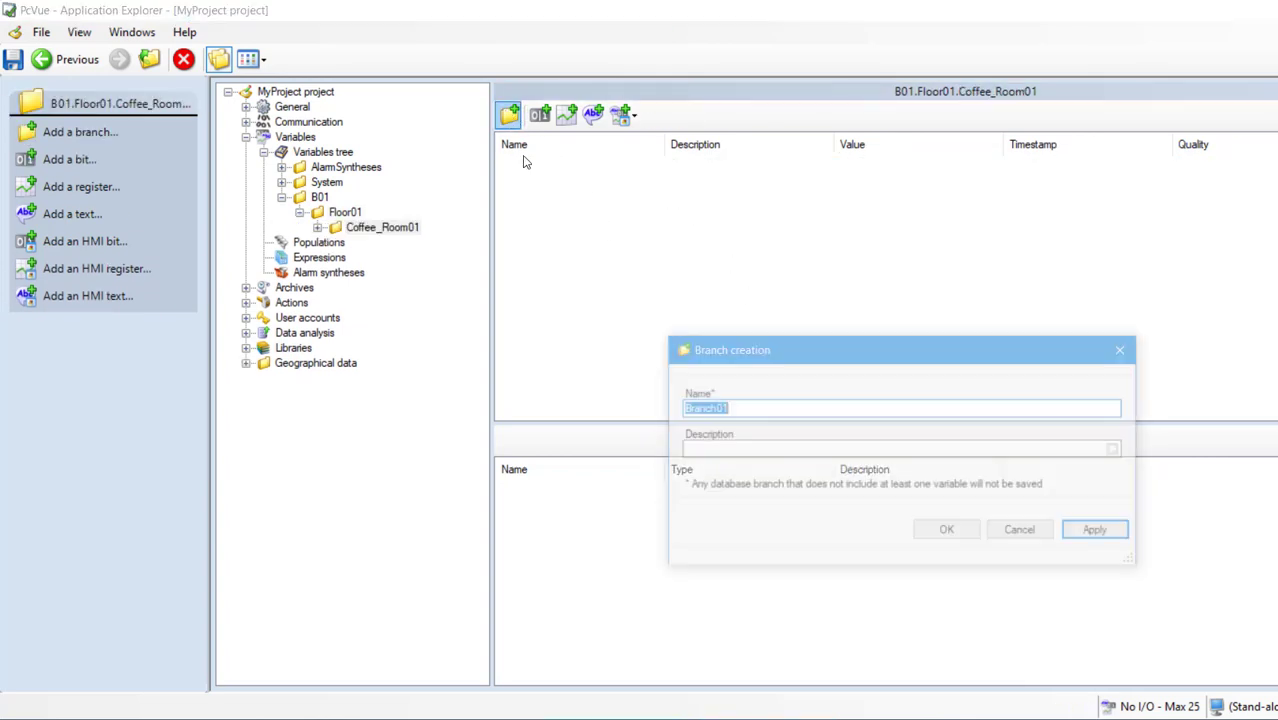
text(Thermostat01)
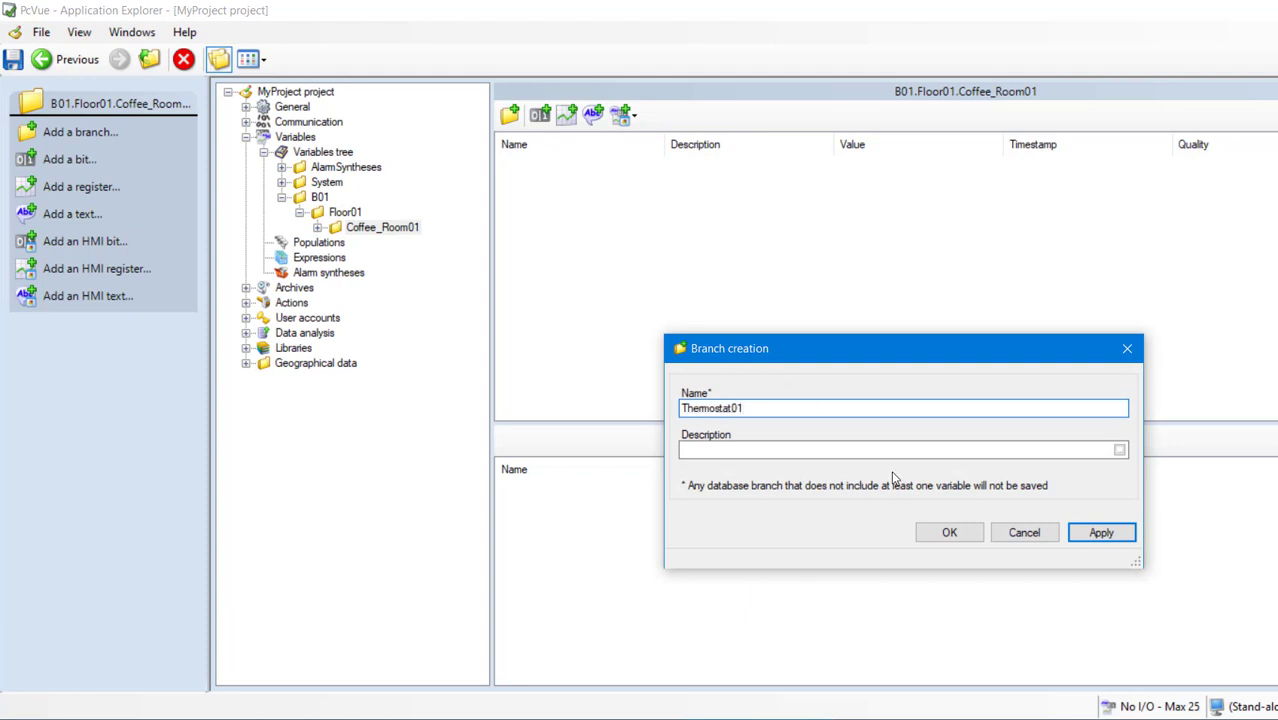
click(949, 532)
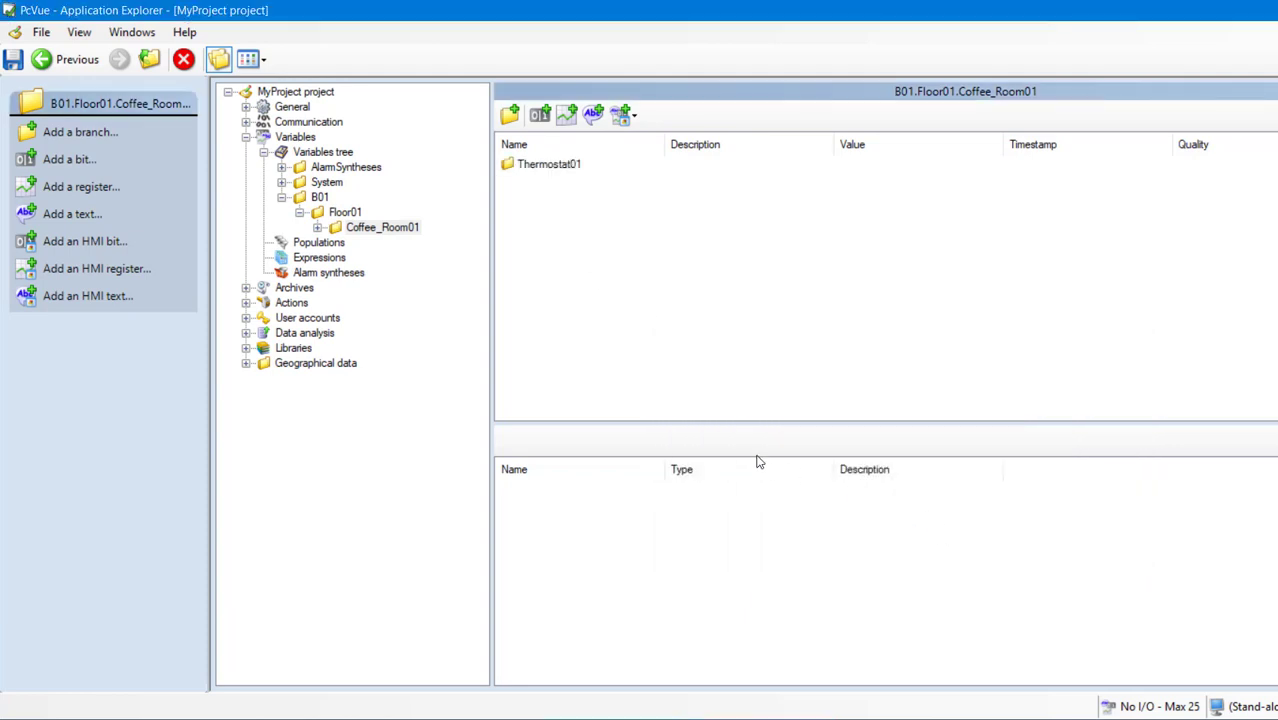
Start a new register variable in the Thermostat01 branch, named Temp_VAL with a maximum value of 40.
click(588, 170)
double_click(588, 170)
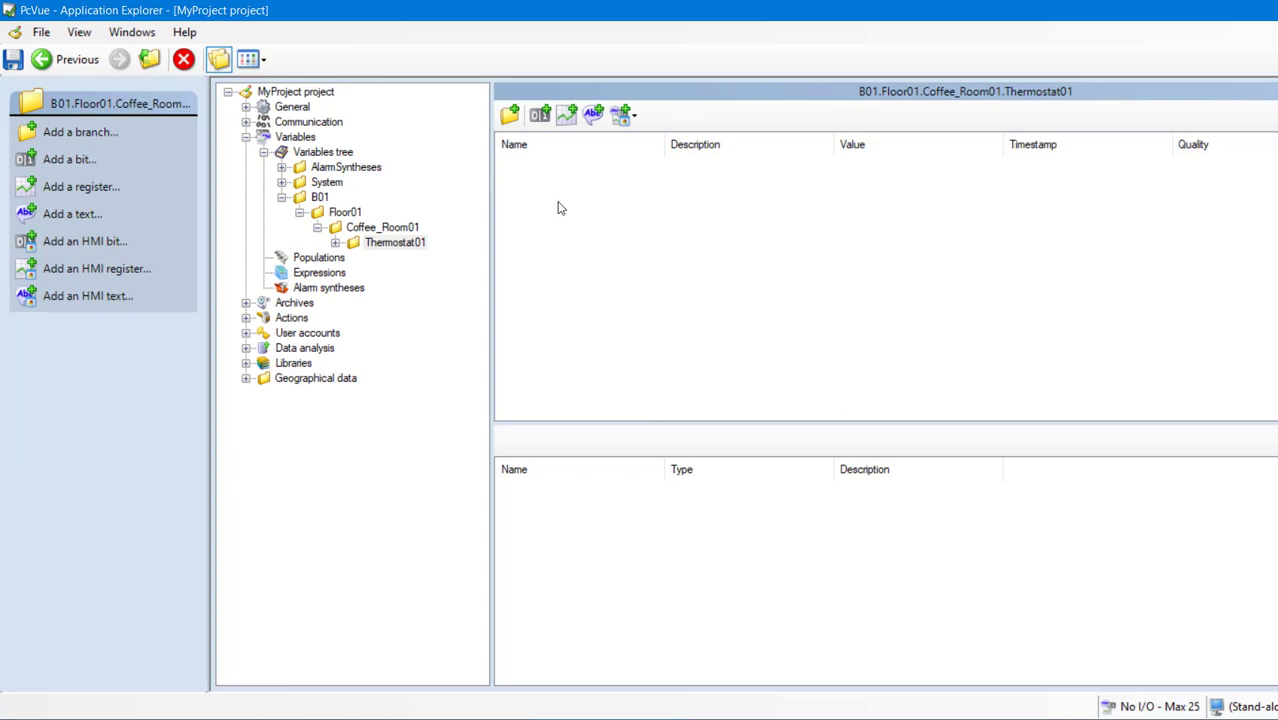
click(566, 117)
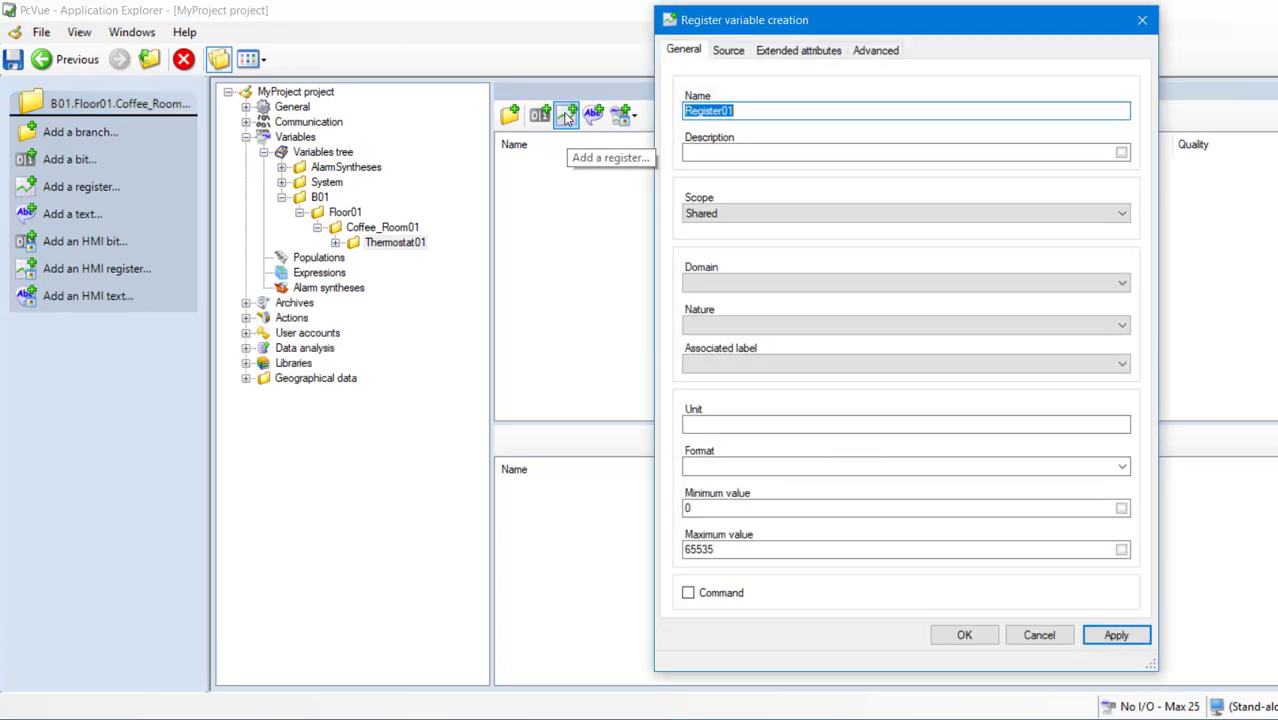
text(Temp_VAL)
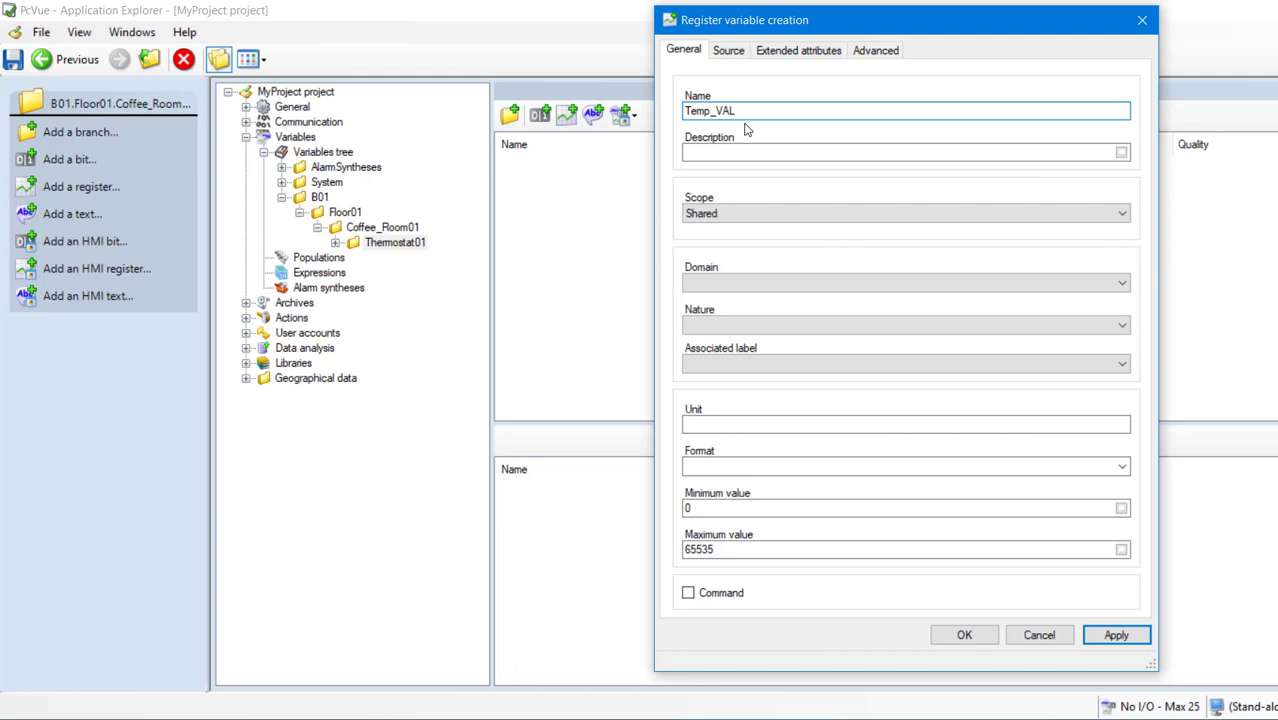
double_click(748, 551)
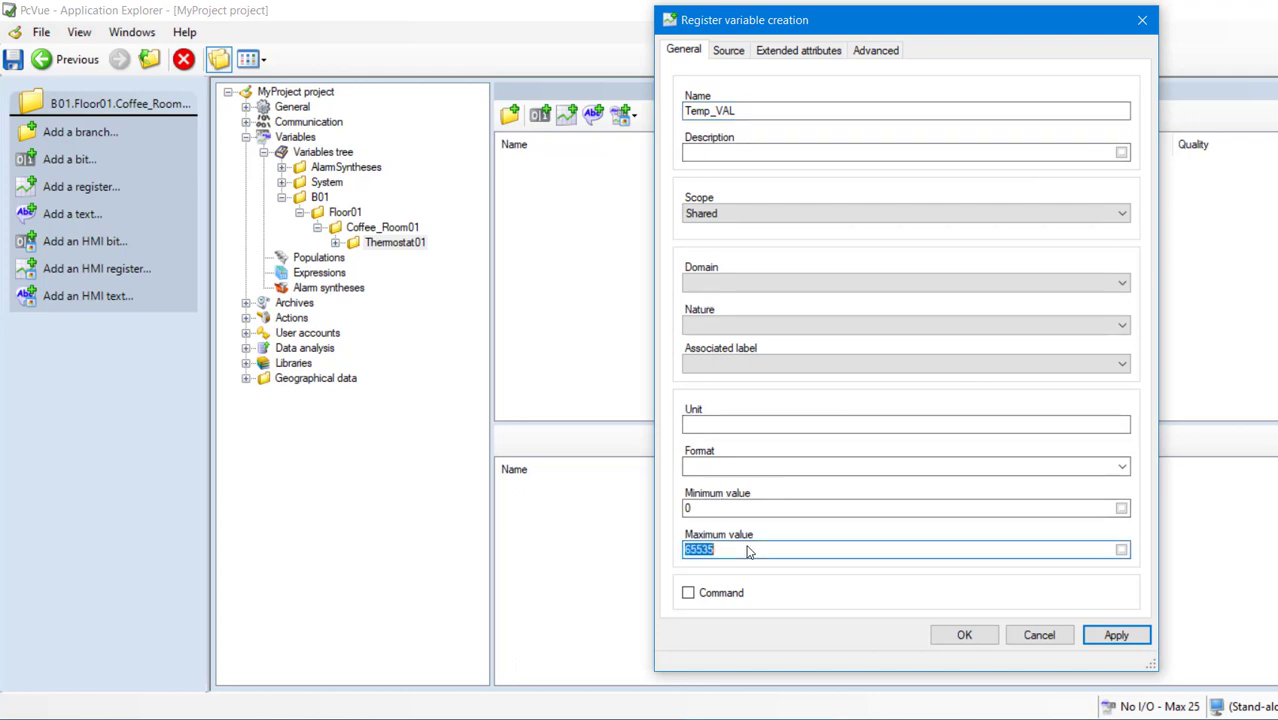
text(40)
click(762, 512)
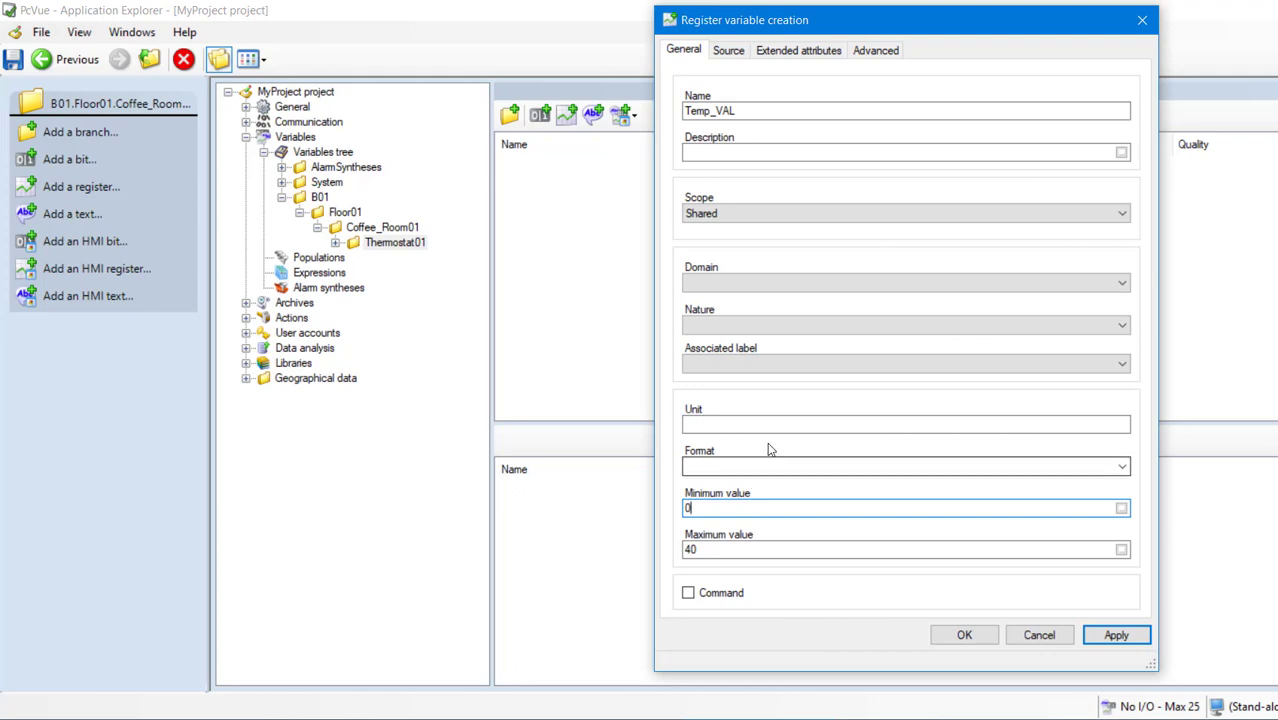
Source the new register from Server01, group Group01, item BMS.B01.Floor01.Coffee_Room01.Thermostat01.Temp_VAL, and create it.
click(729, 52)
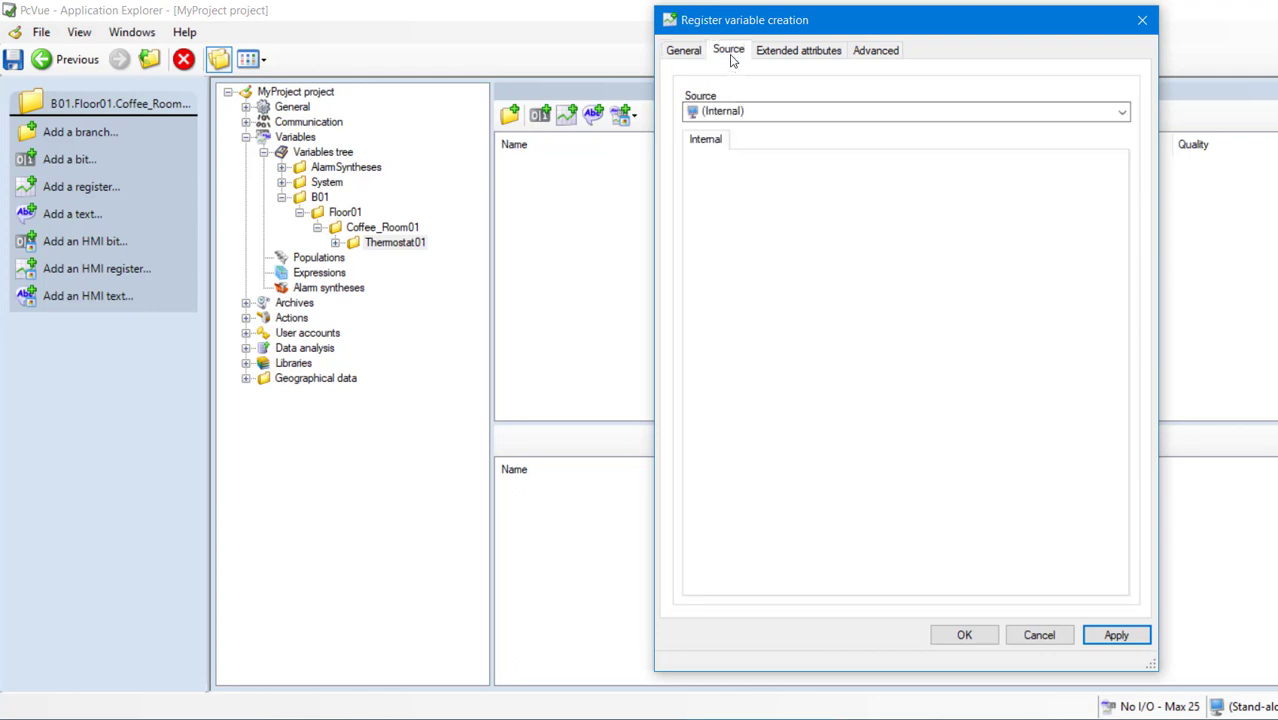
click(1125, 113)
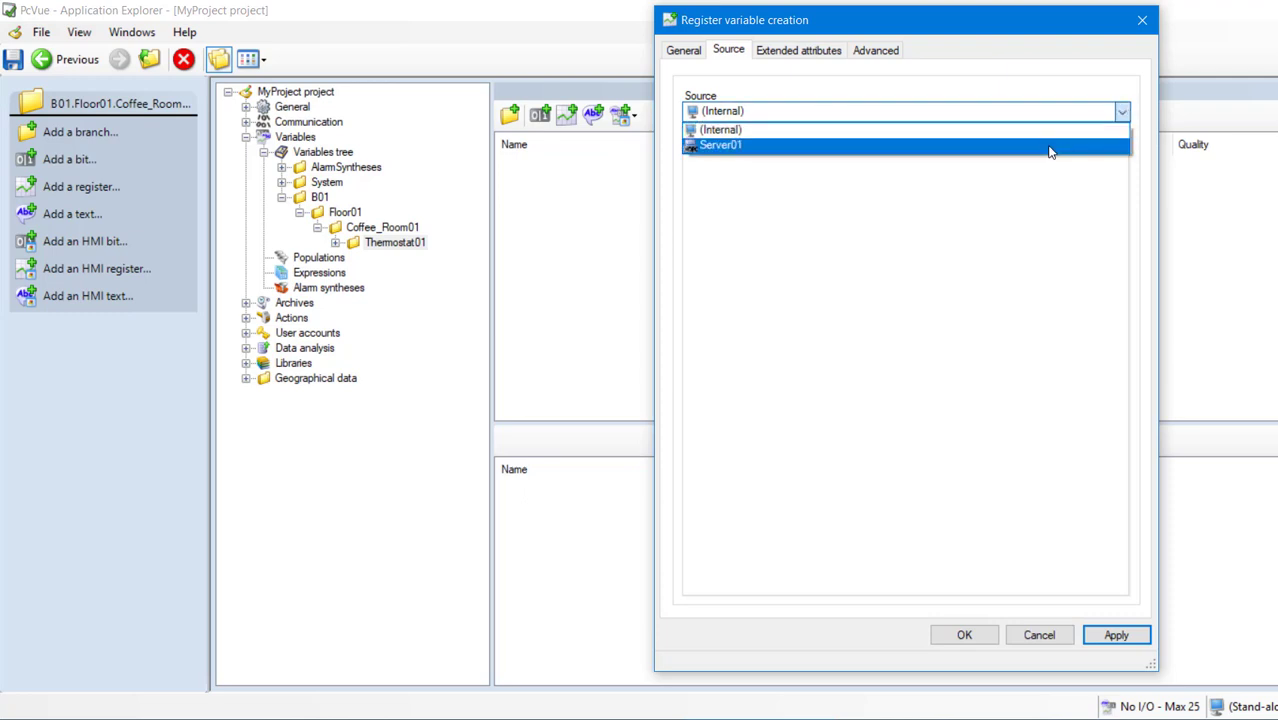
click(1051, 150)
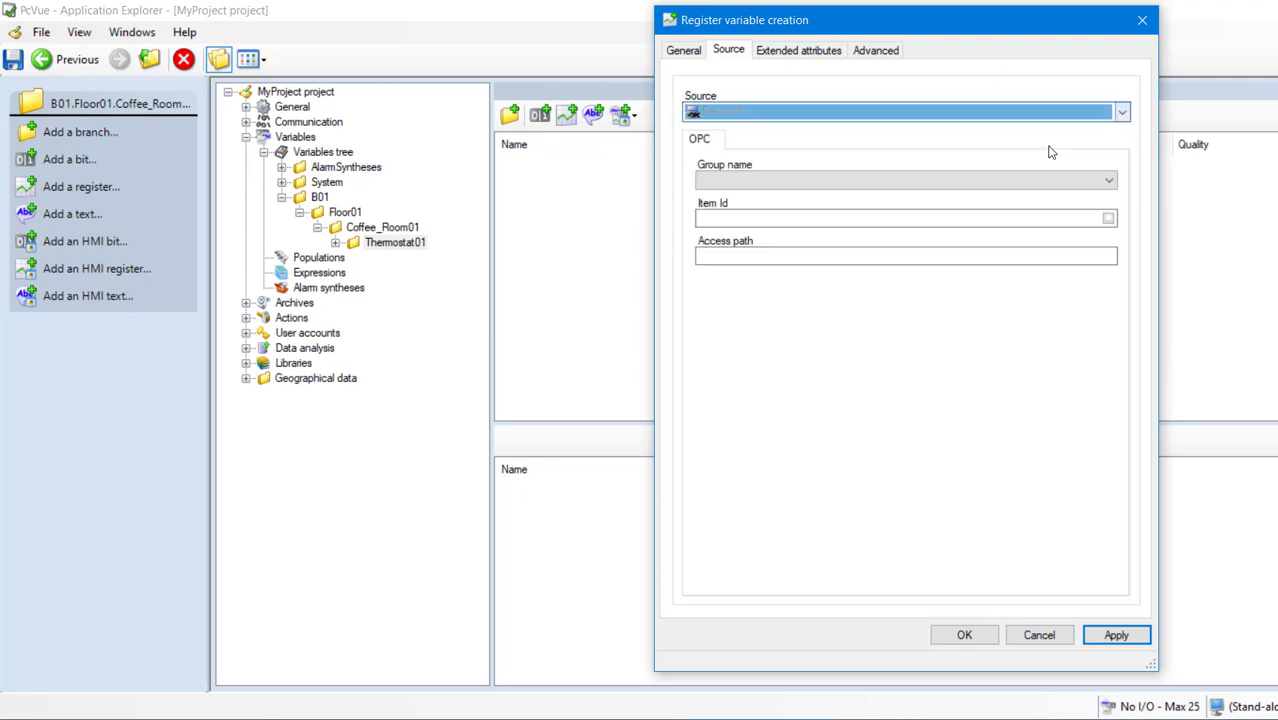
click(1111, 181)
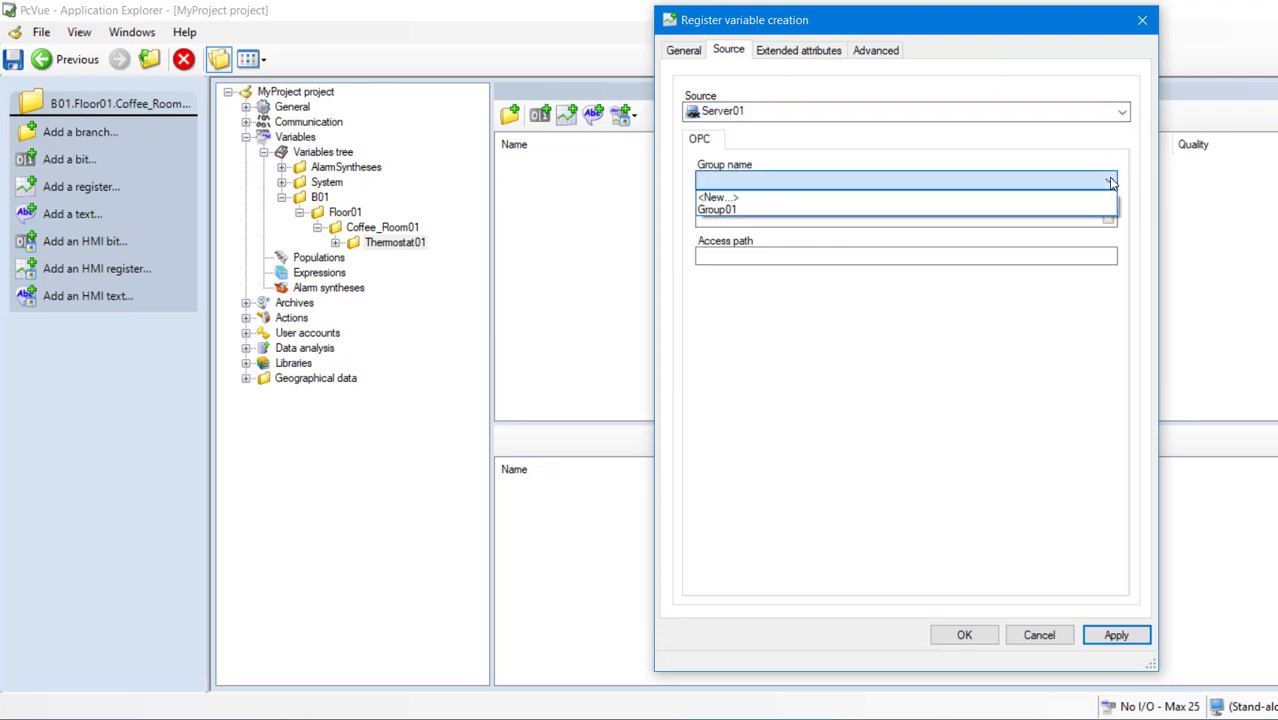
click(1092, 209)
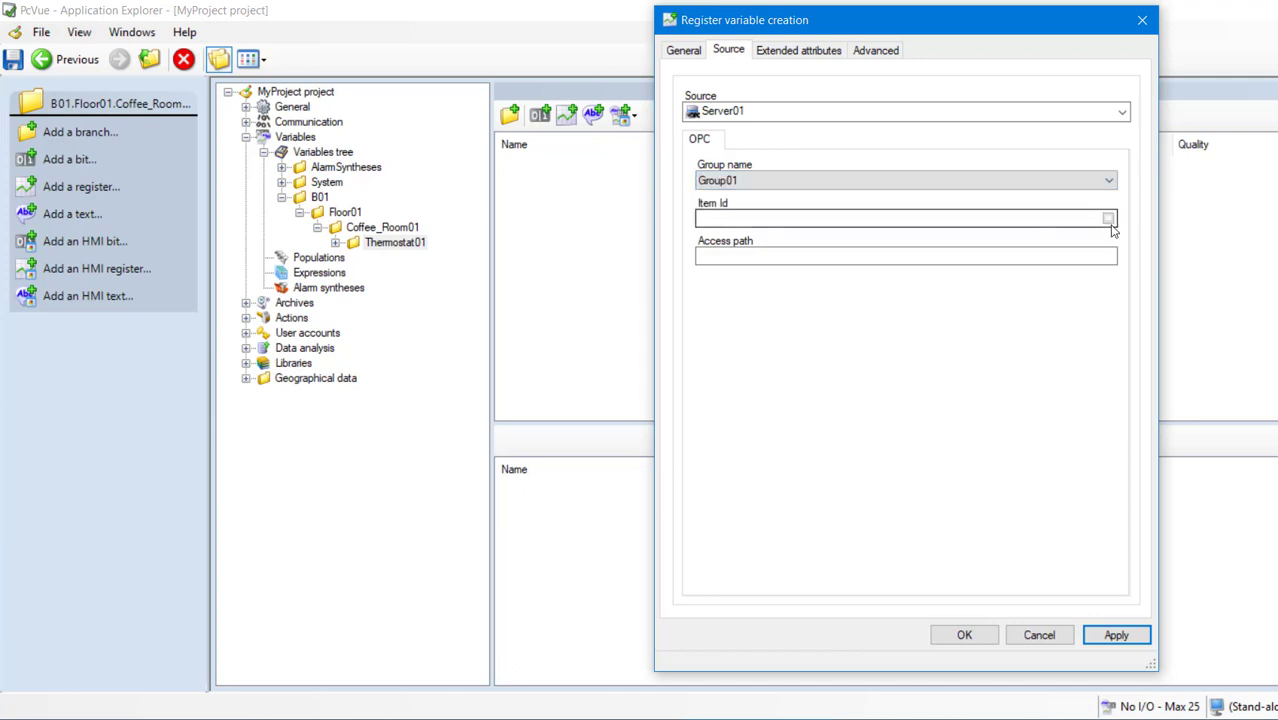
click(1108, 218)
click(245, 313)
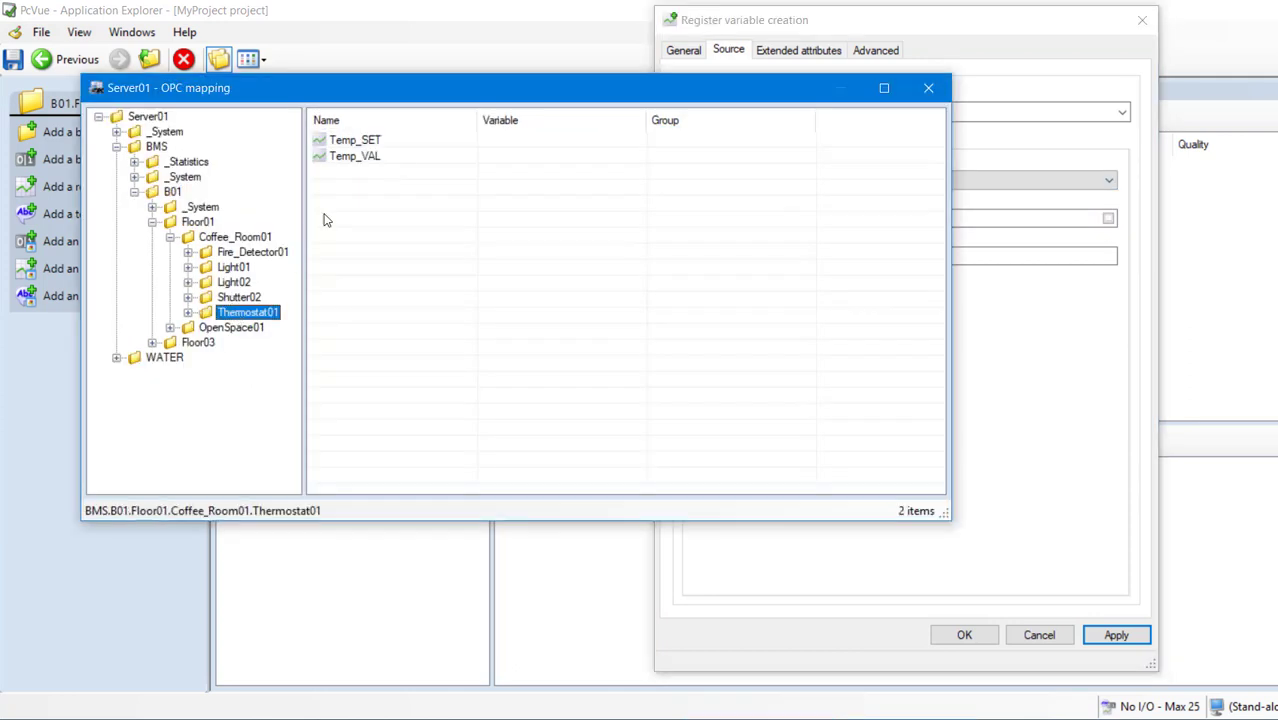
double_click(356, 160)
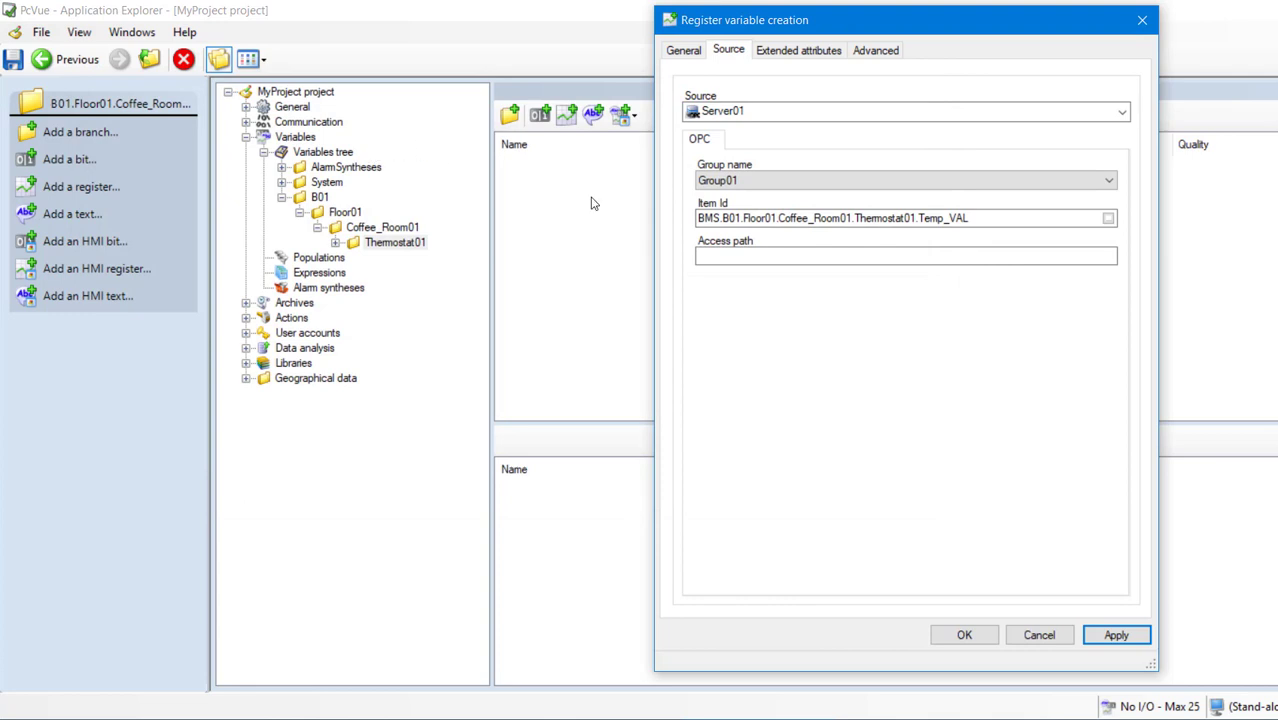
click(966, 635)
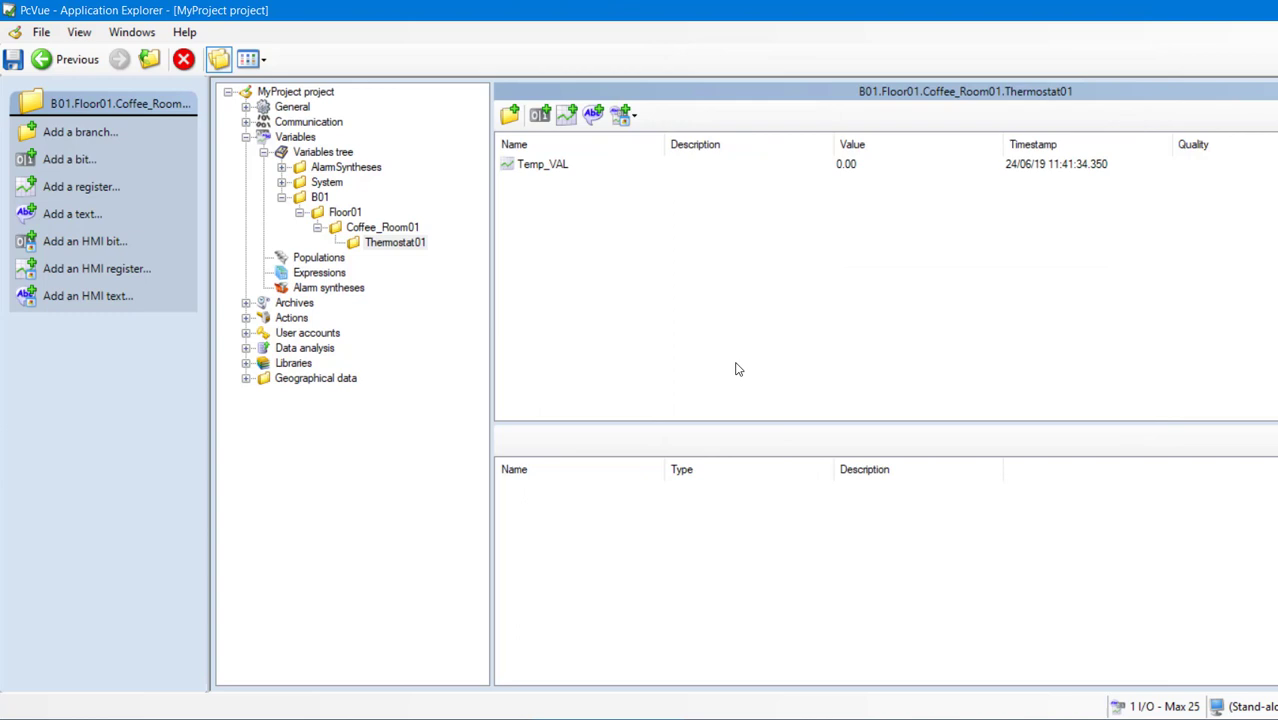
Duplicate the Temp_VAL register within Thermostat01 under the name Temp_SET.
right_click(542, 165)
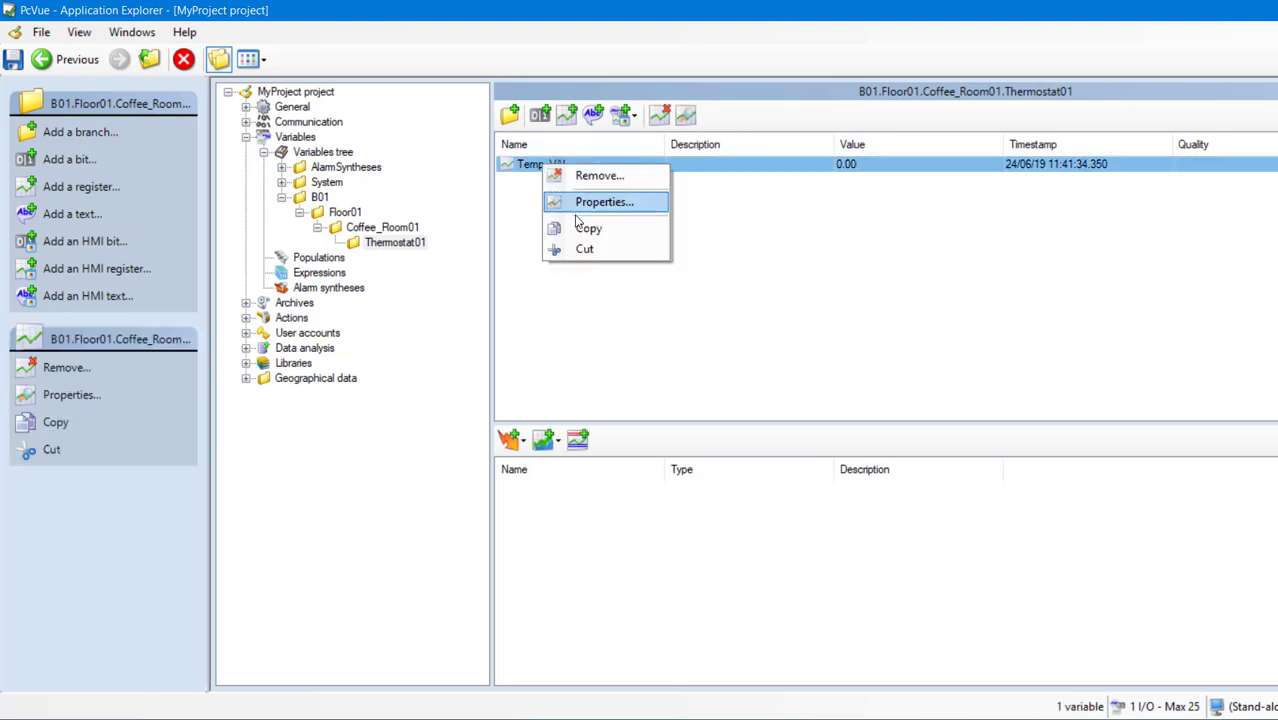
click(577, 228)
right_click(577, 231)
click(612, 263)
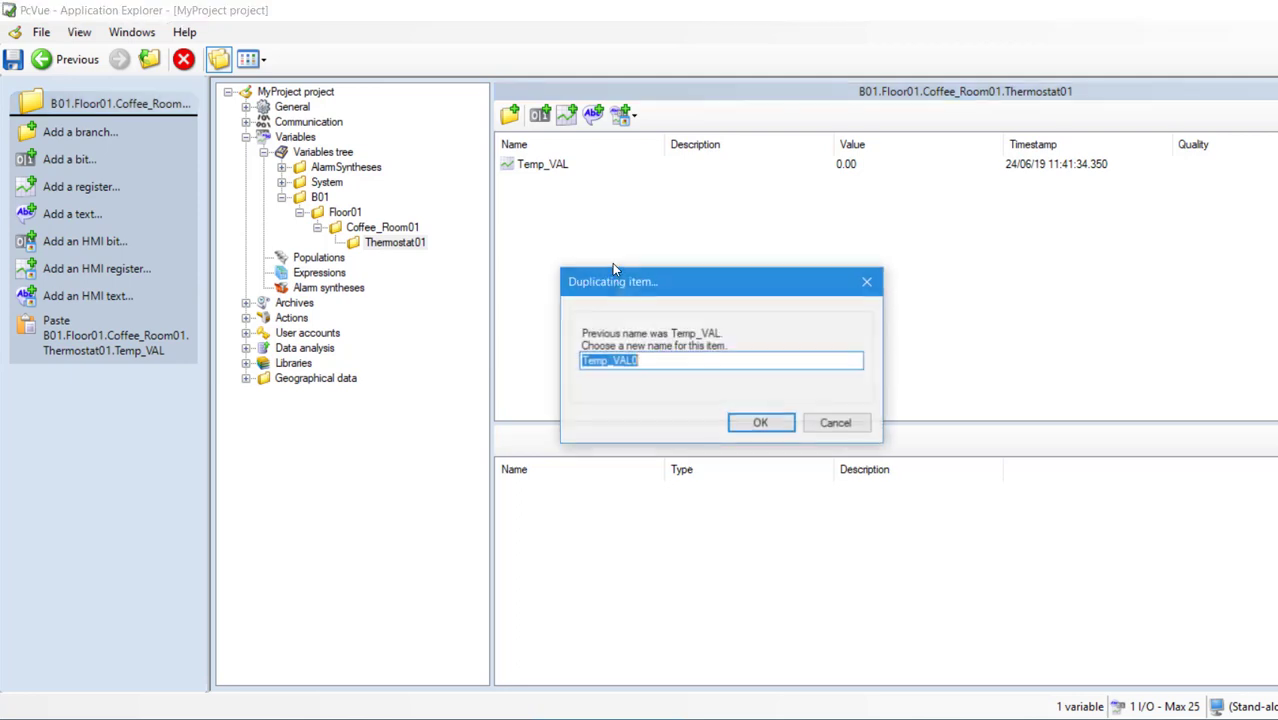
text(Temp_SET)
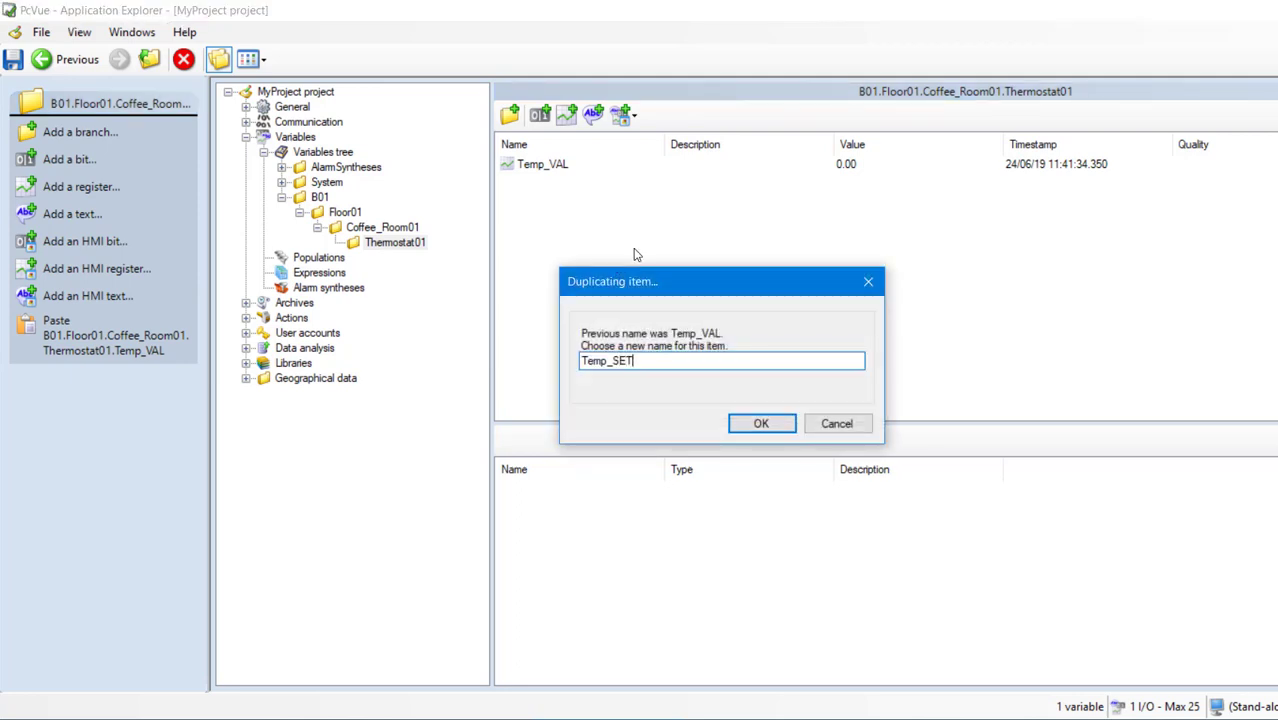
click(748, 421)
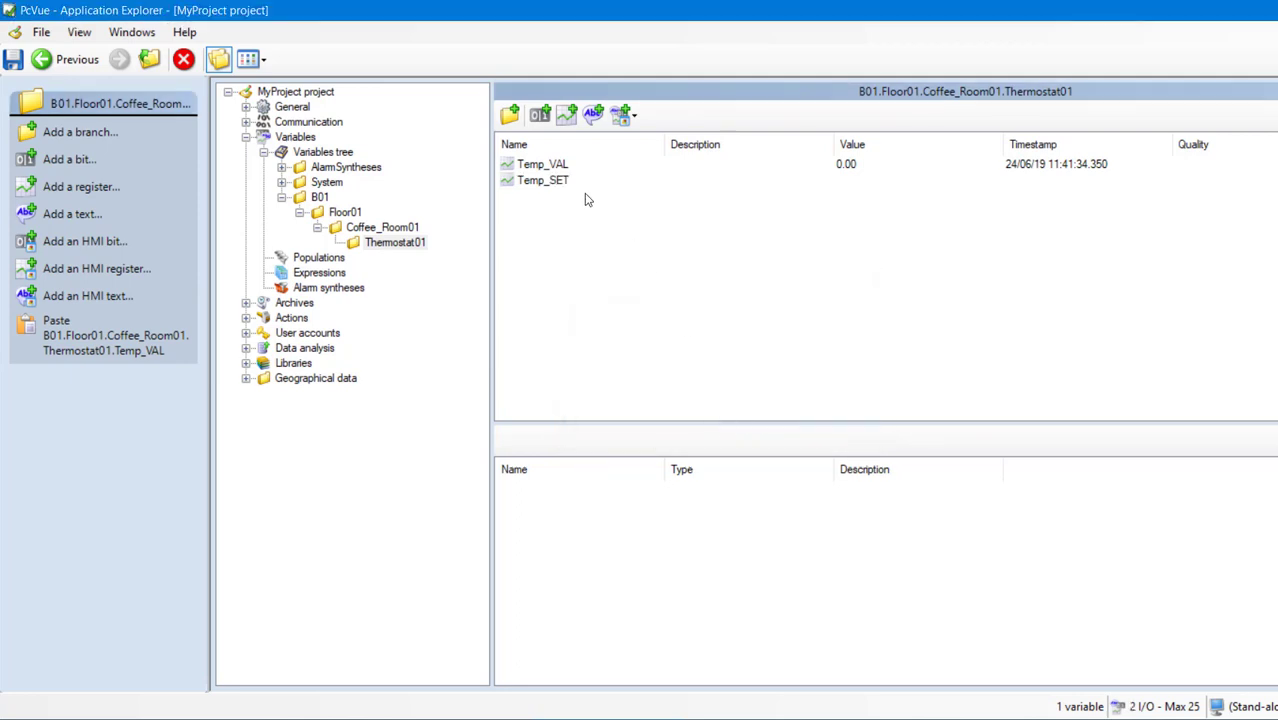
Open the properties of the Temp_SET register and make it a command variable.
click(553, 183)
double_click(553, 186)
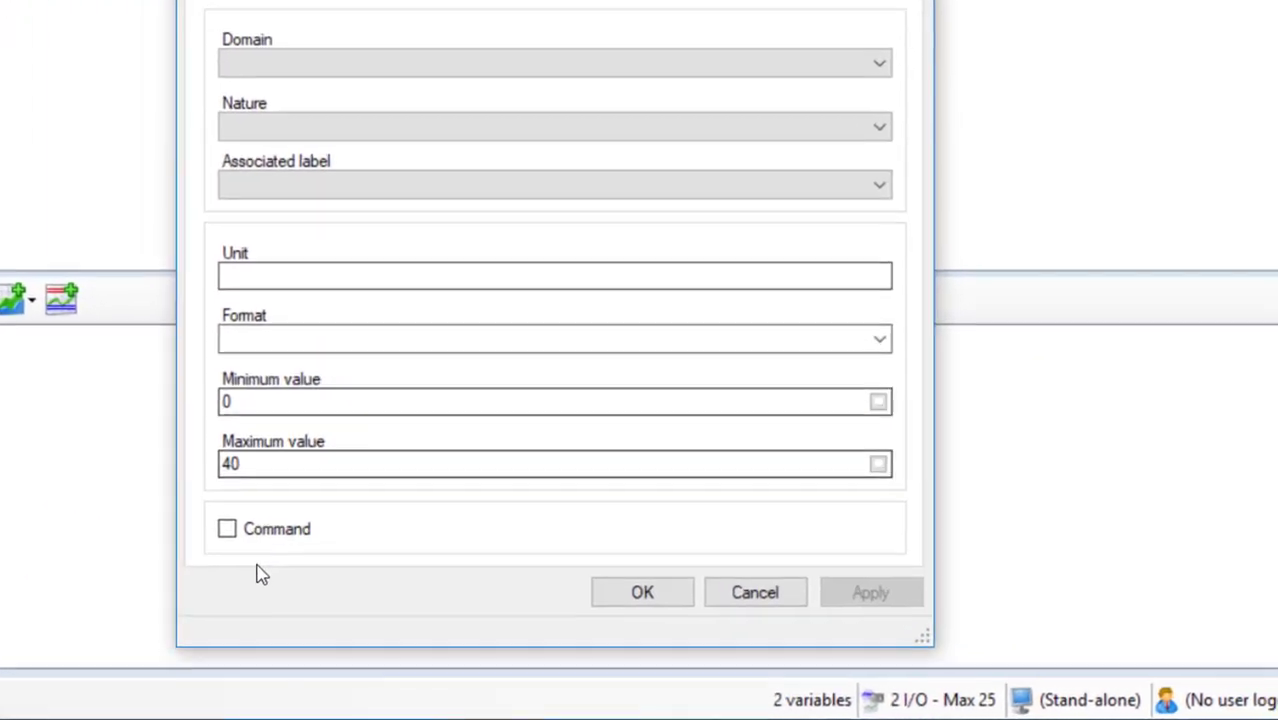
click(210, 527)
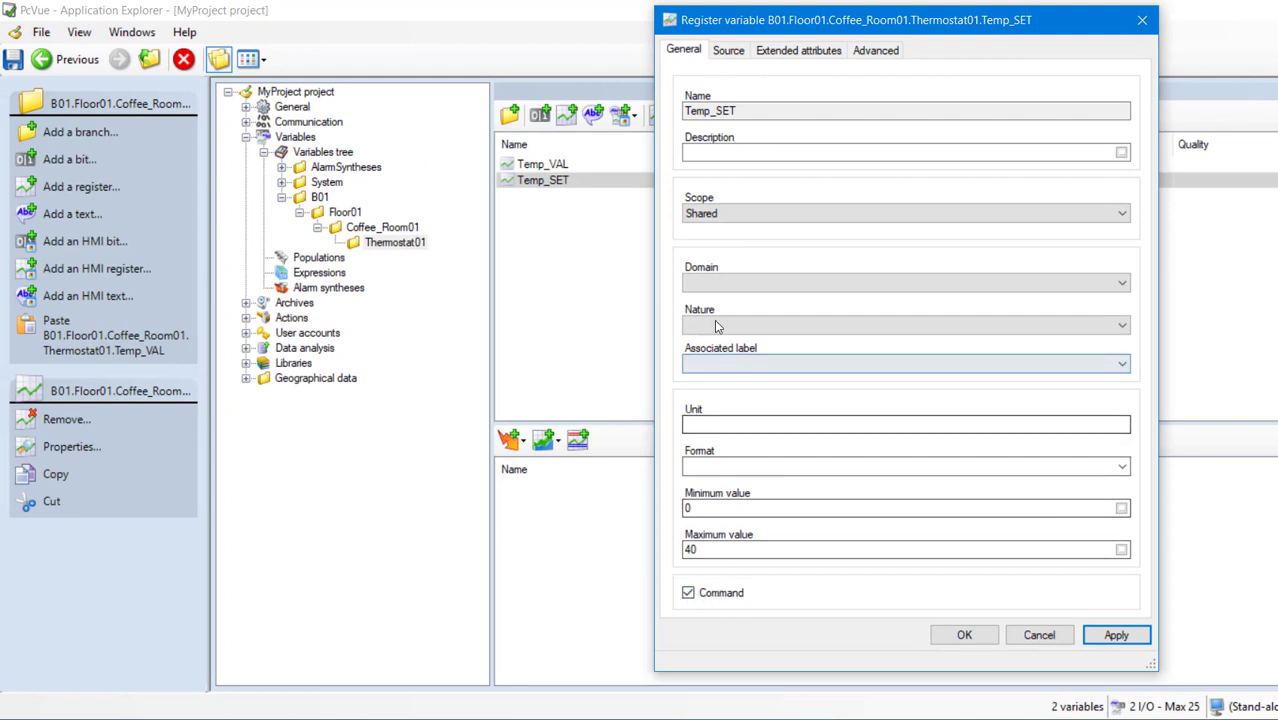
Map the Temp_SET register to the OPC item Temp_SET under Thermostat01 on Server01 and apply its properties.
click(738, 57)
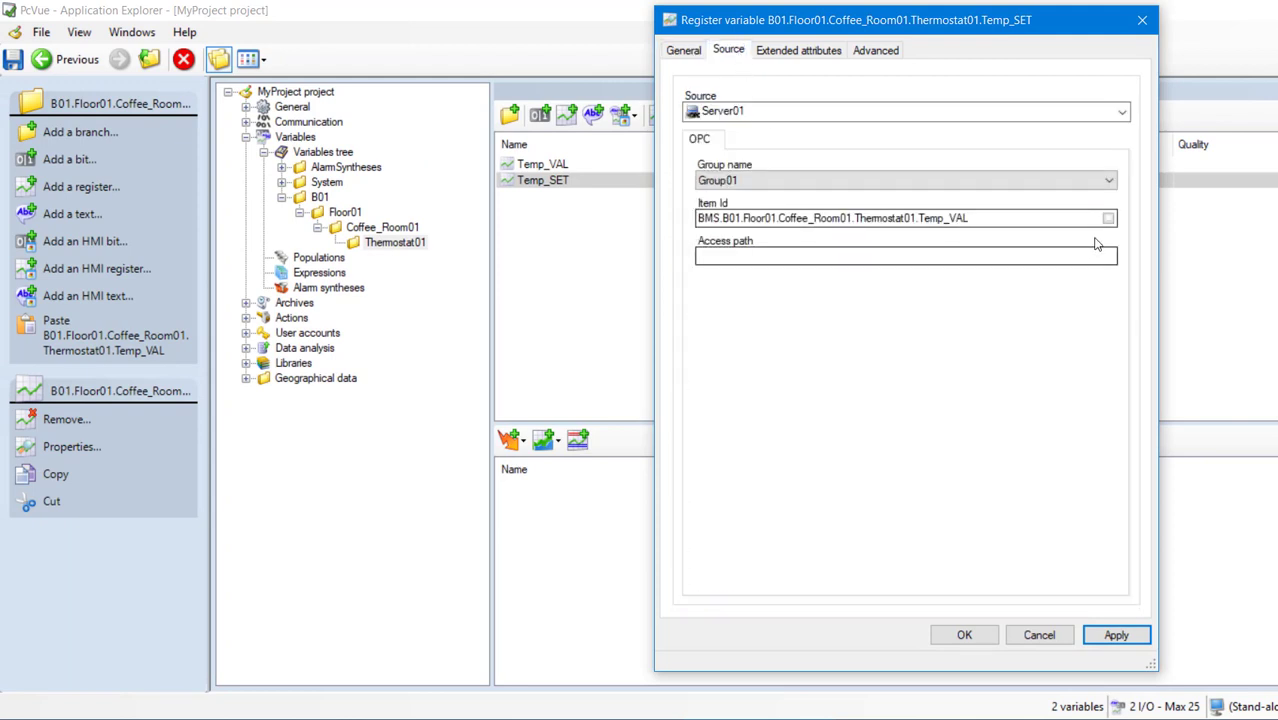
click(1108, 220)
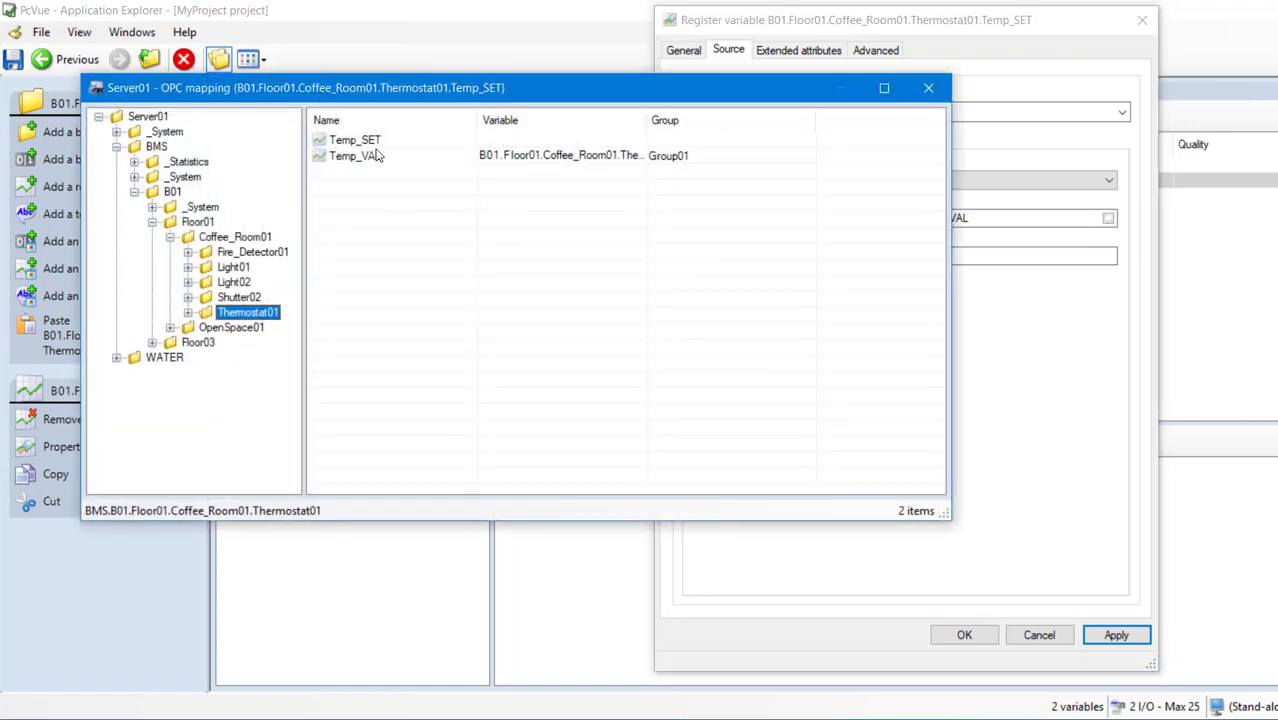
double_click(374, 137)
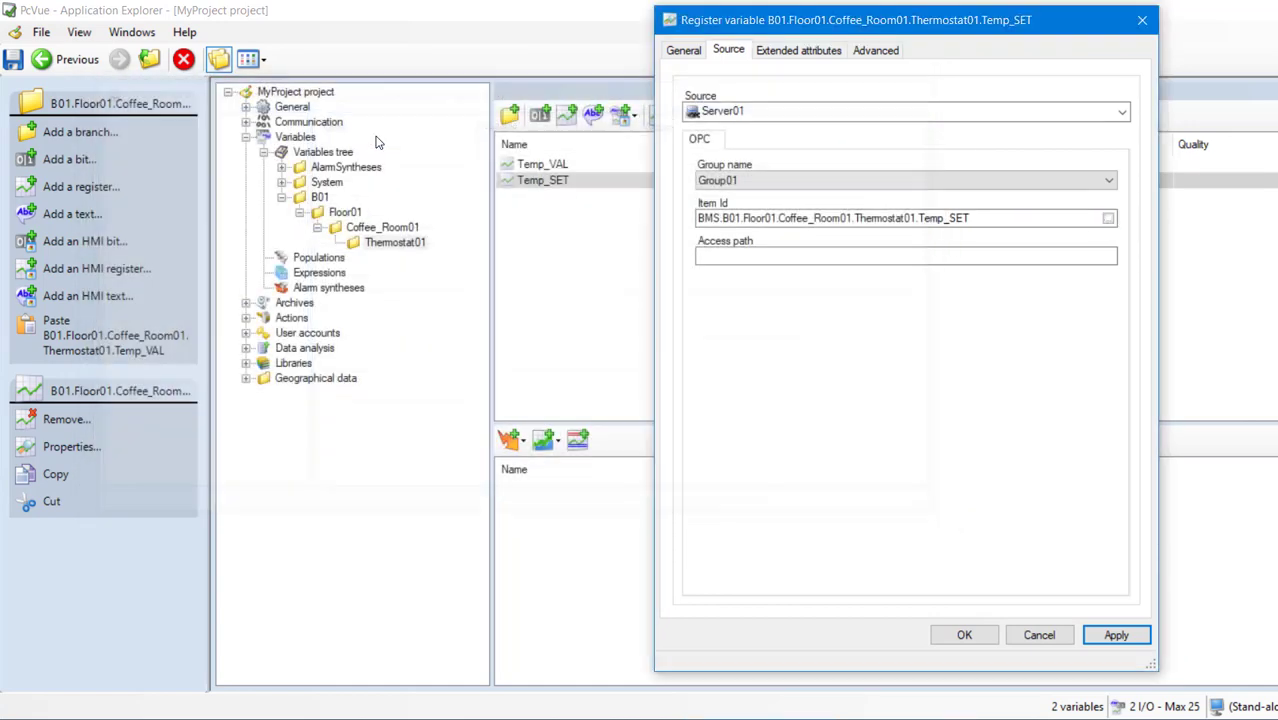
click(962, 636)
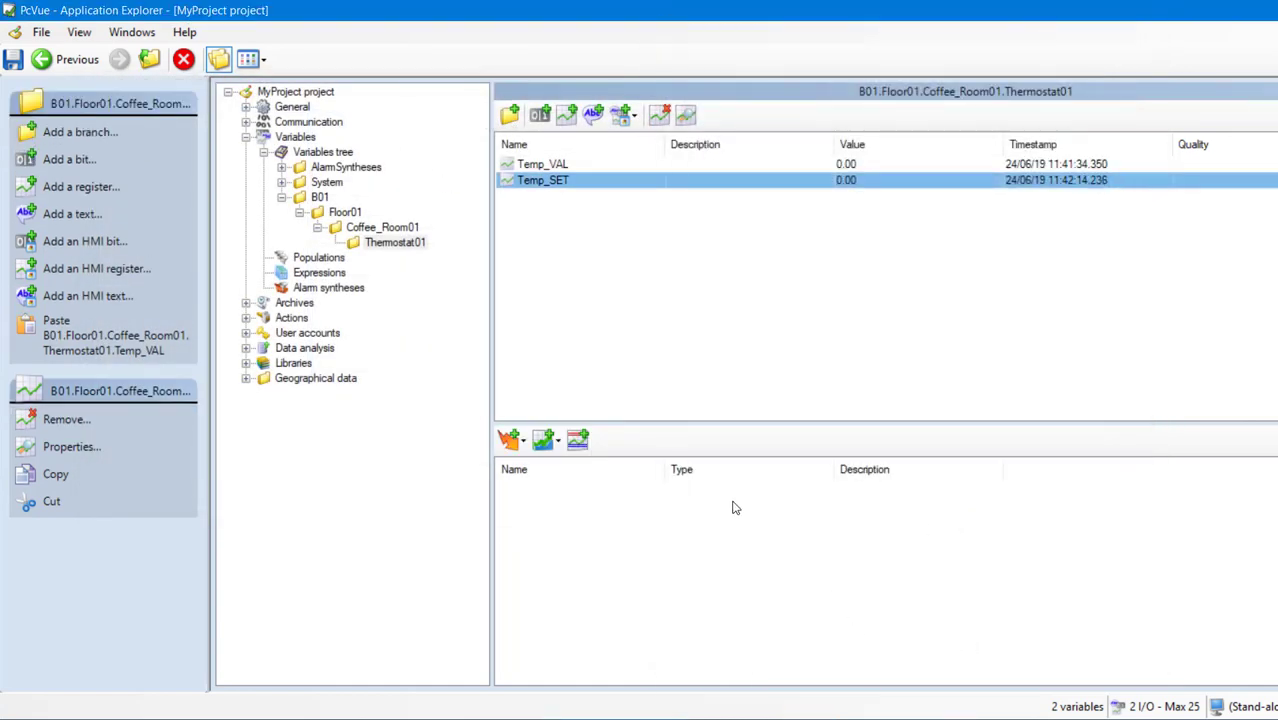
click(668, 306)
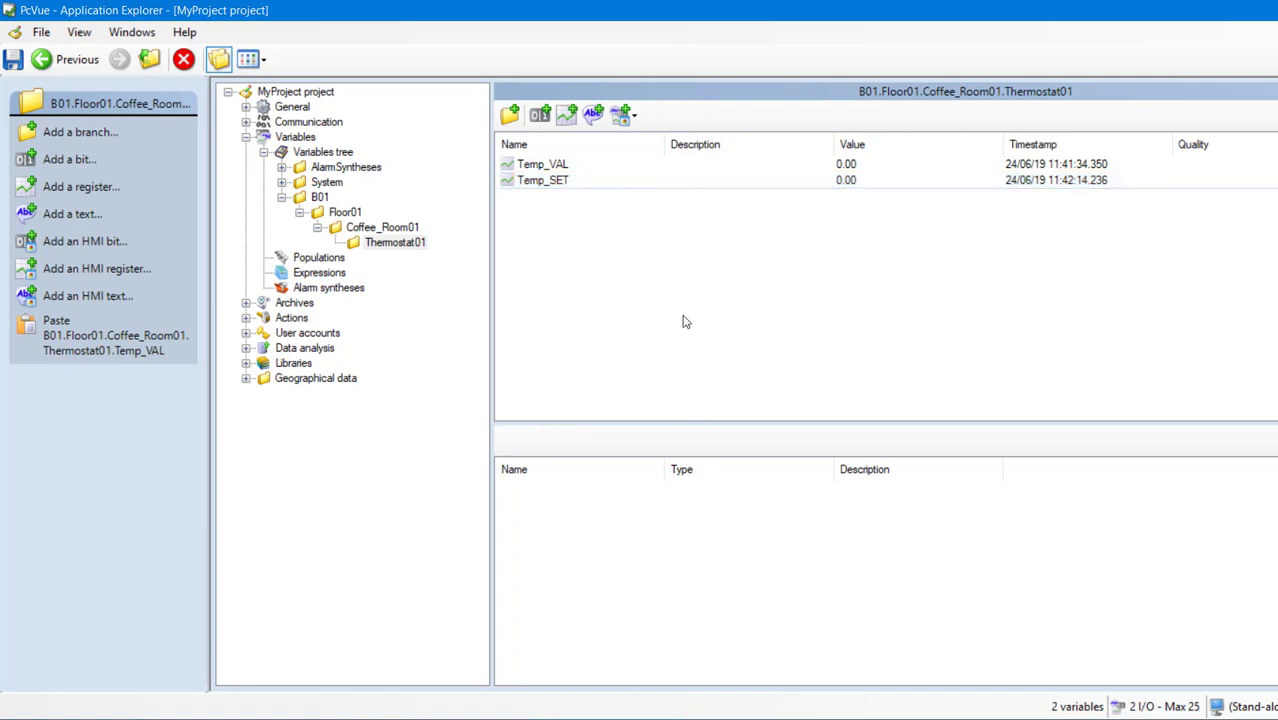
Select the Temp_VAL register and examine which event and trend types can be attached to it.
click(551, 165)
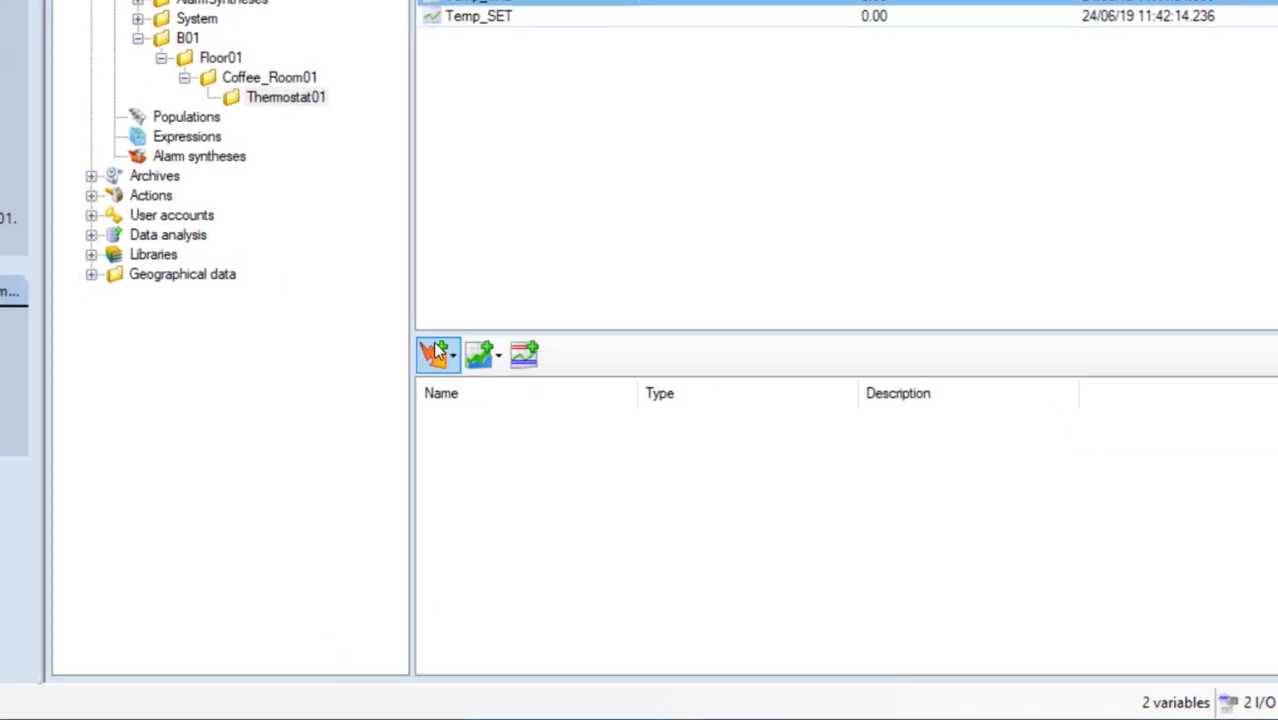
click(437, 352)
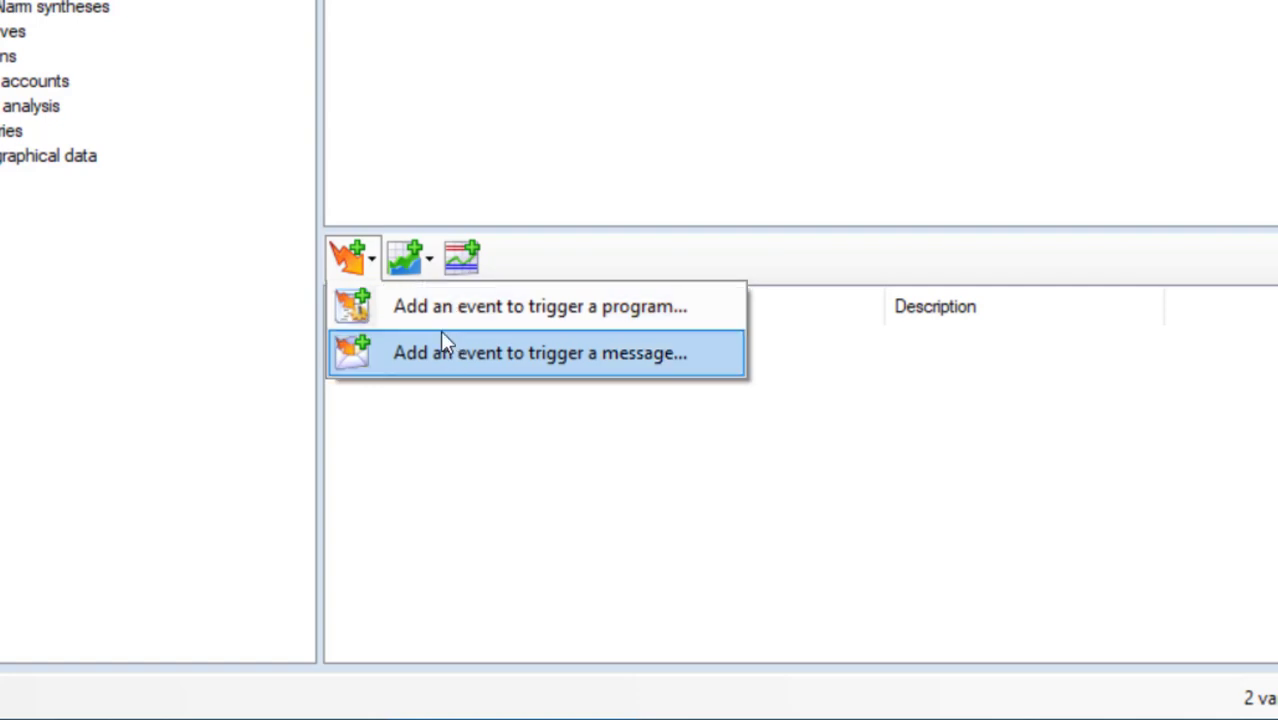
click(428, 262)
click(428, 262)
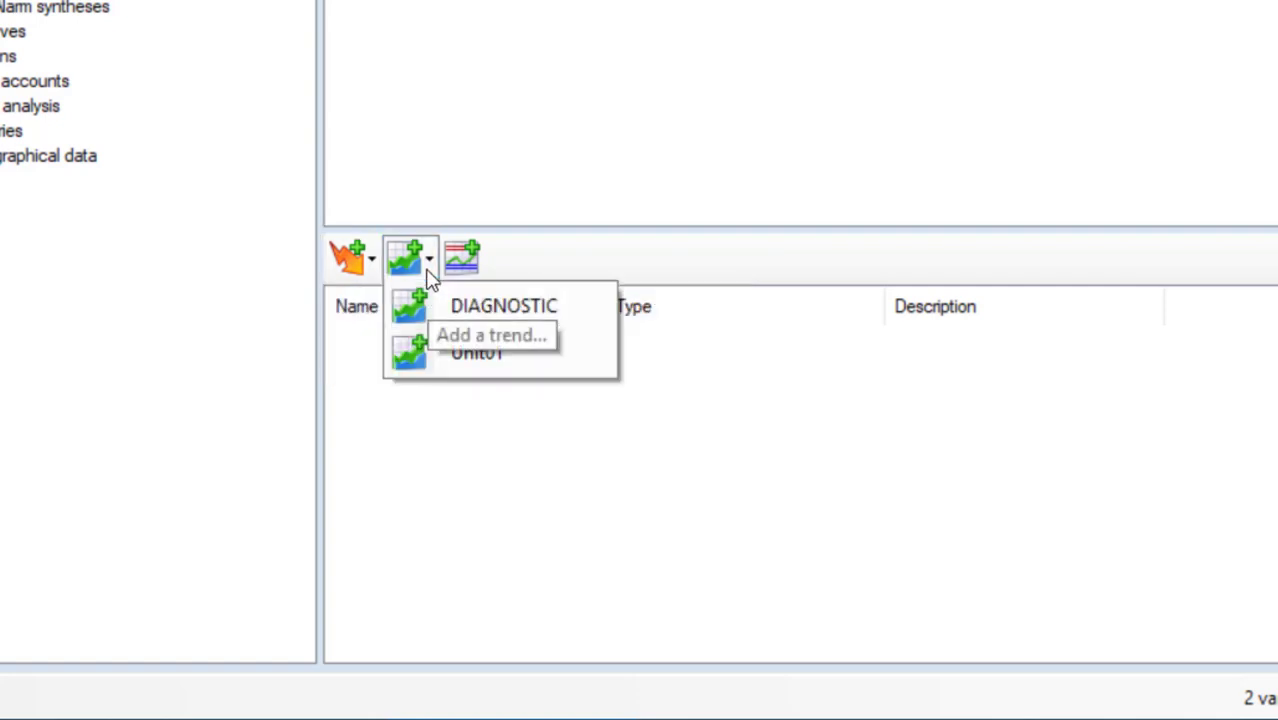
click(469, 352)
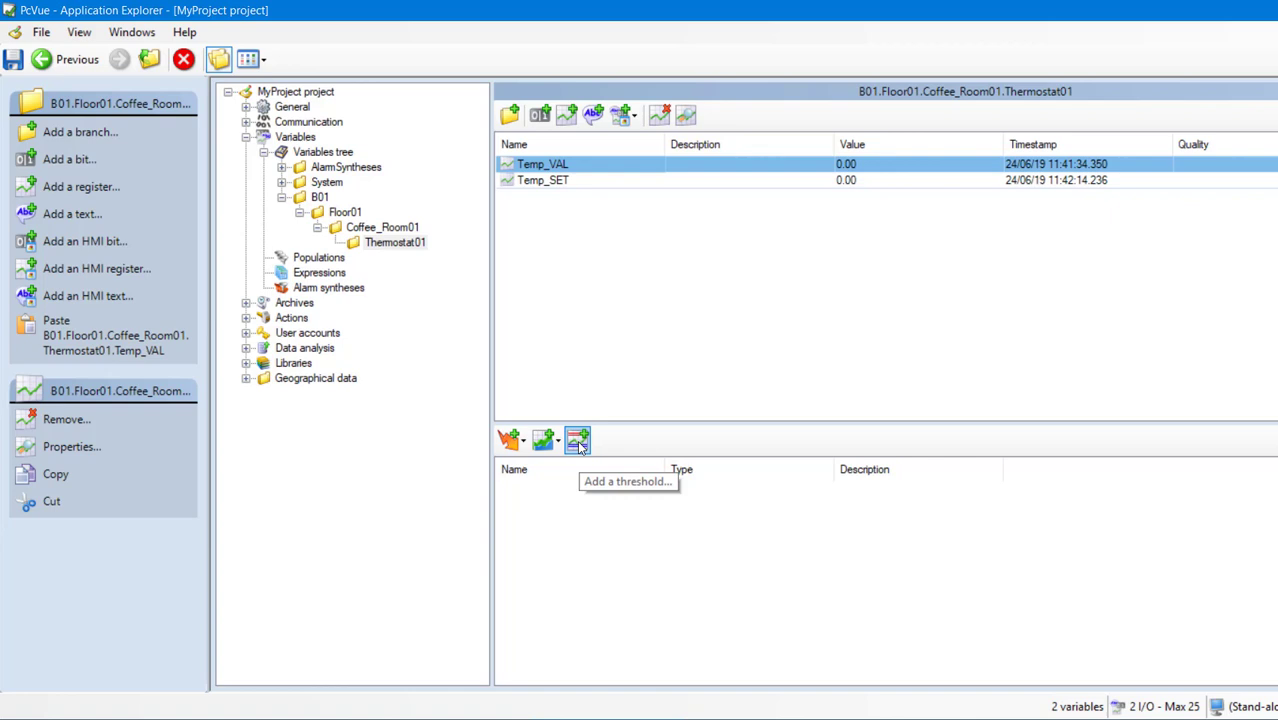
Add hihi / high / low / lolo type thresholds to Temp_VAL, with high enabled at 22 and low enabled at 18.
click(579, 443)
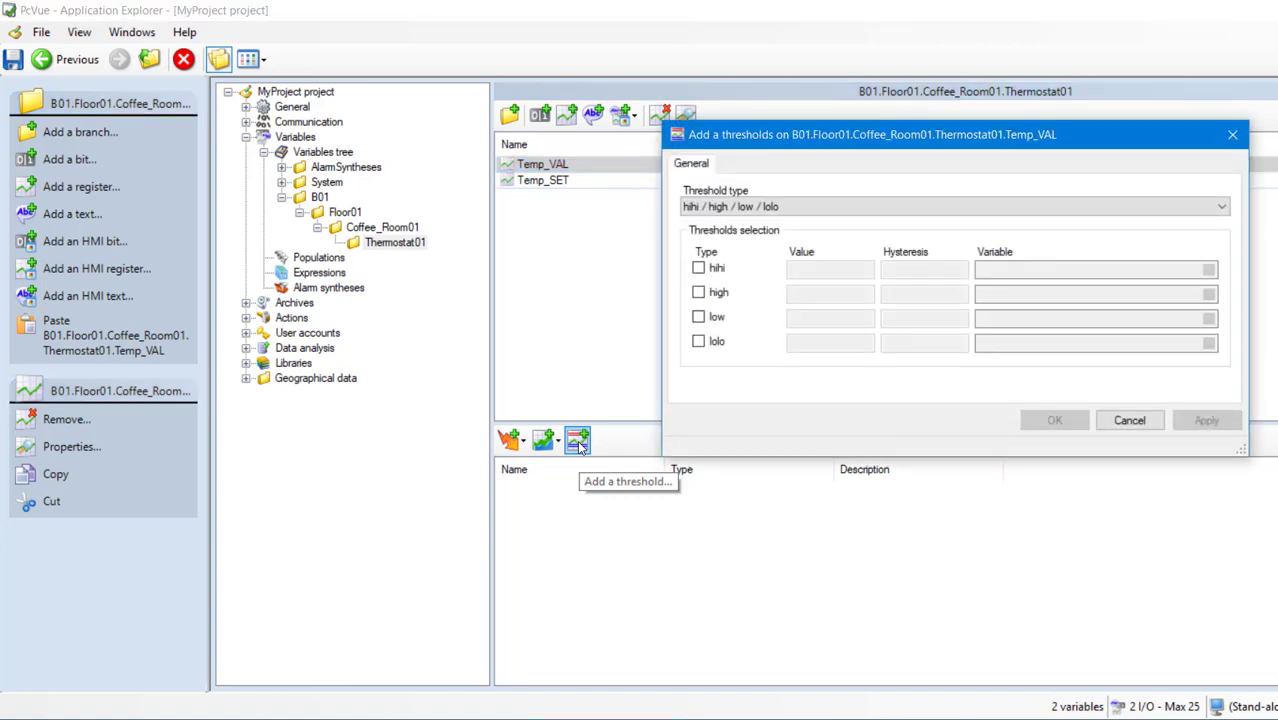
click(1223, 208)
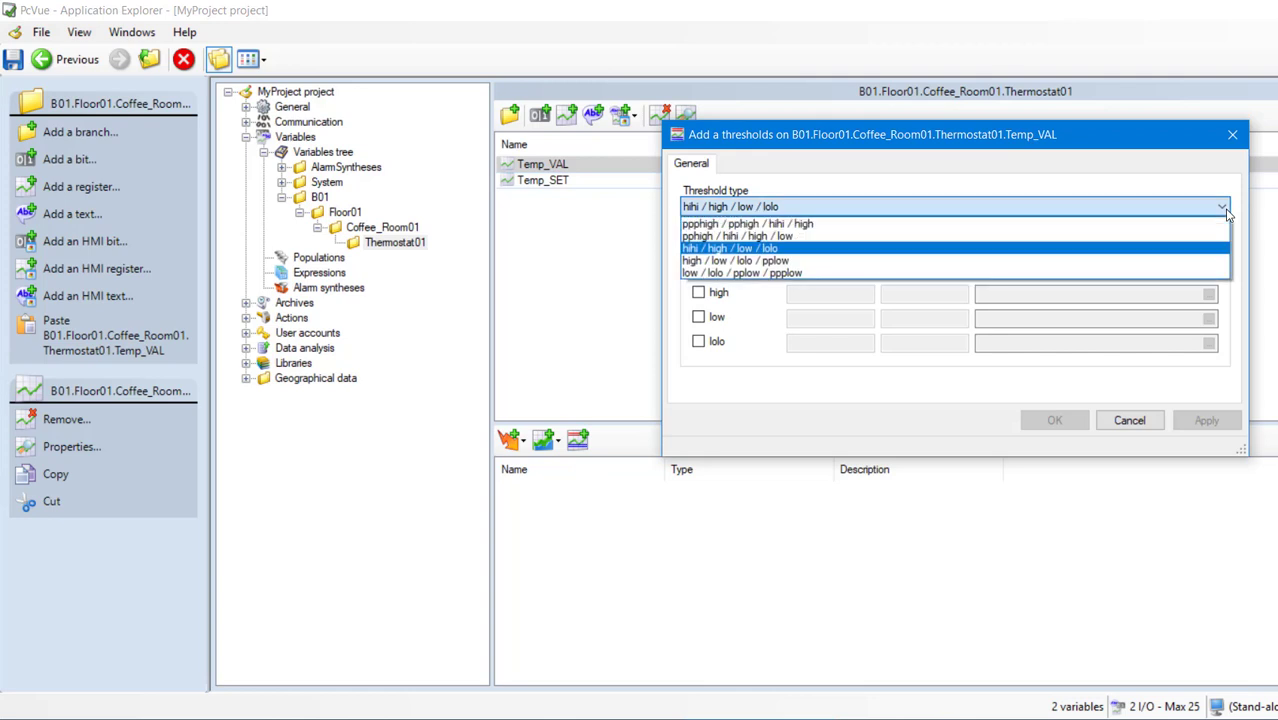
click(1224, 210)
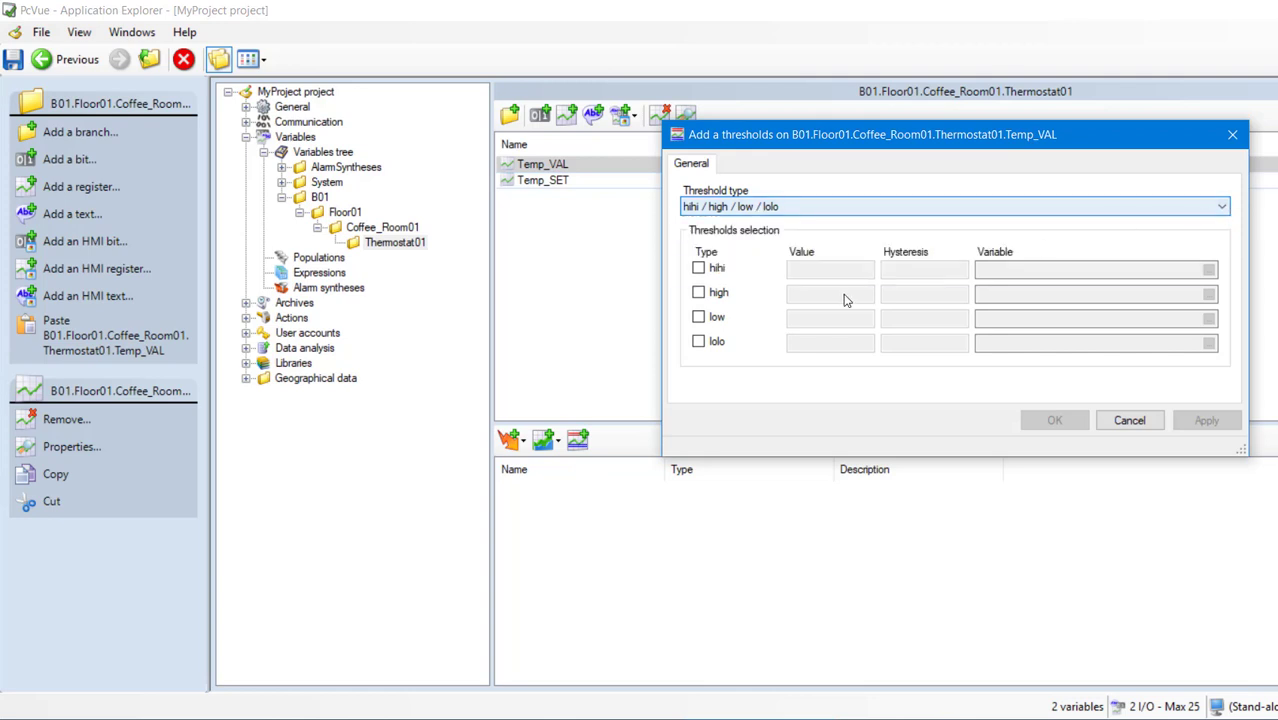
click(716, 298)
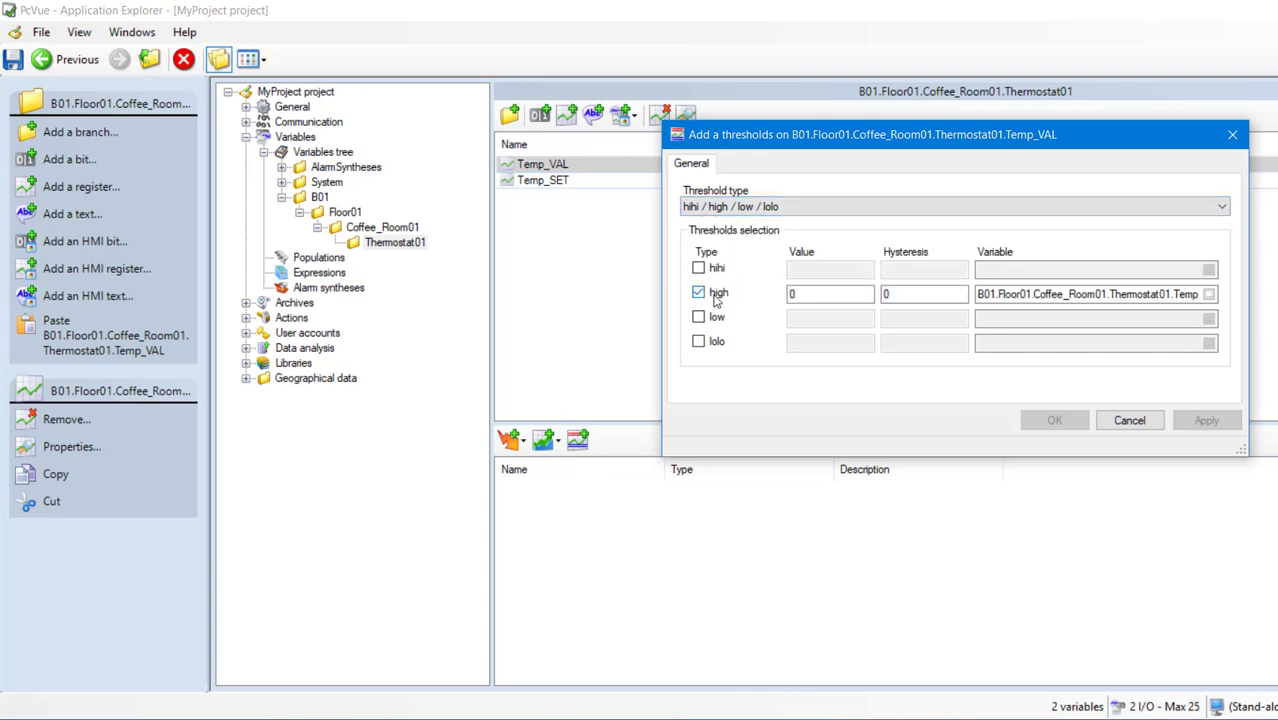
click(815, 300)
text(22)
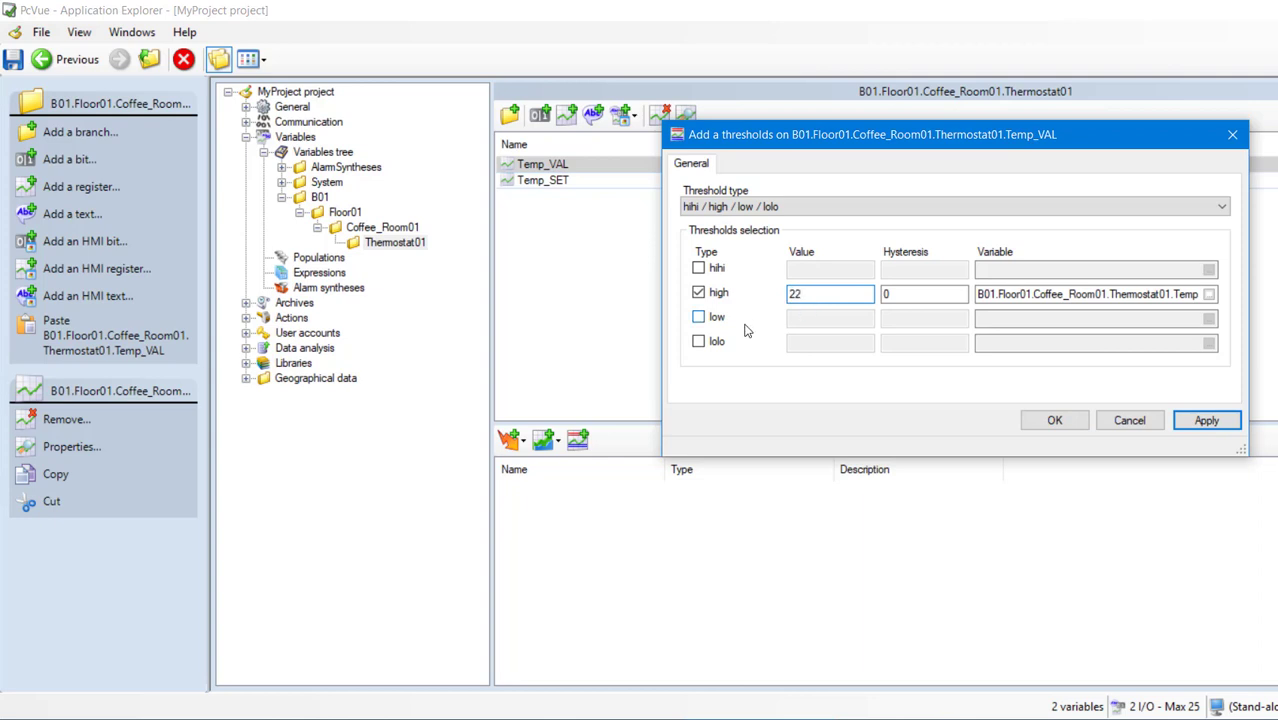
click(706, 320)
click(812, 321)
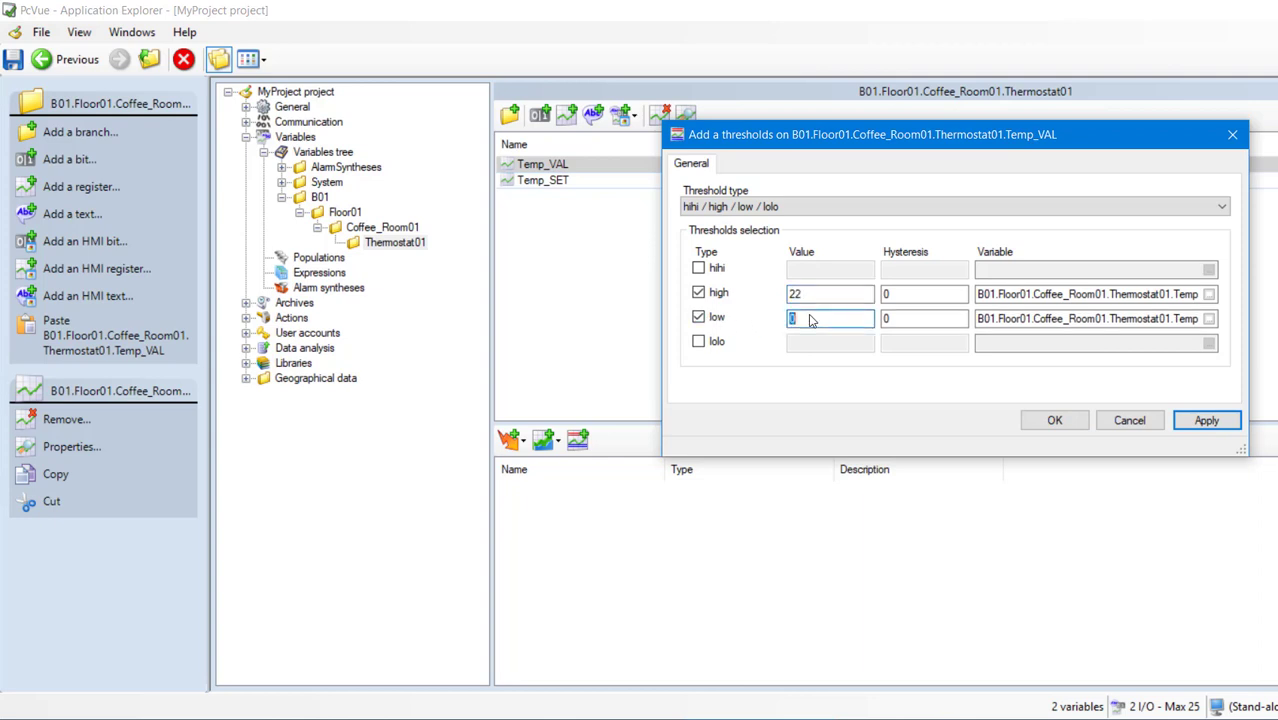
click(1054, 420)
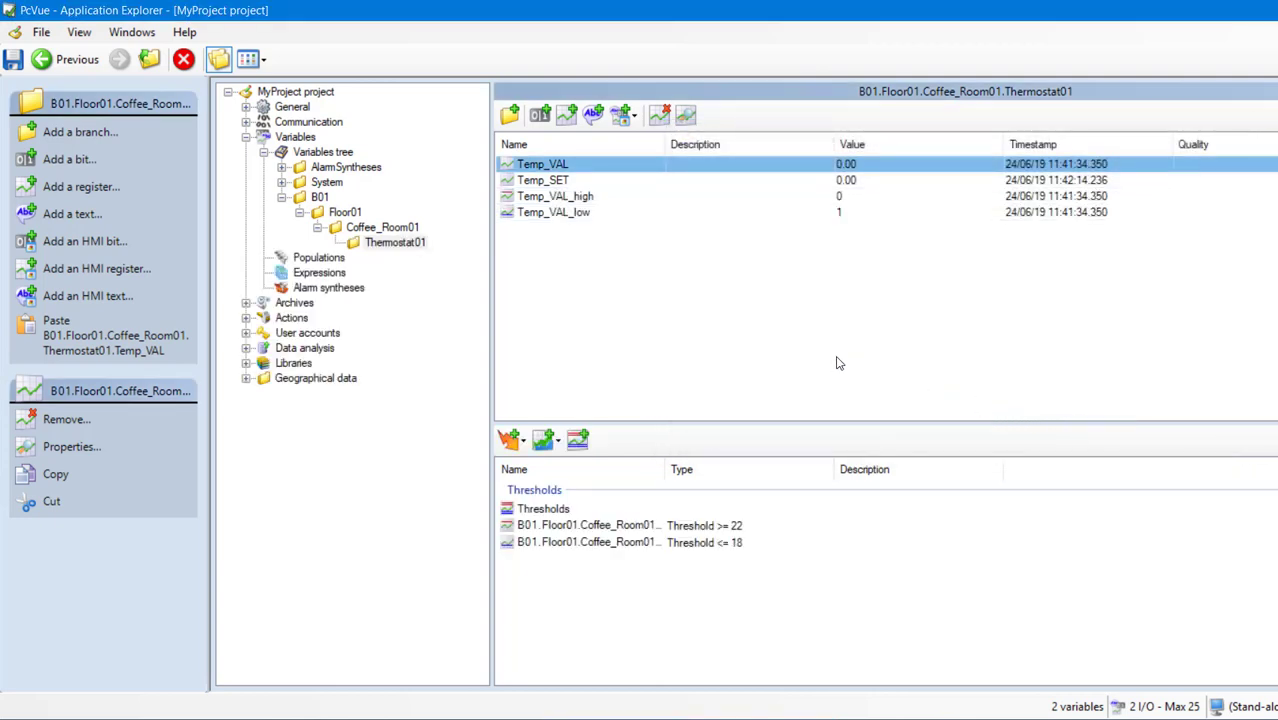
Turn the Temp_VAL_high threshold bit into an alarm variable.
click(588, 199)
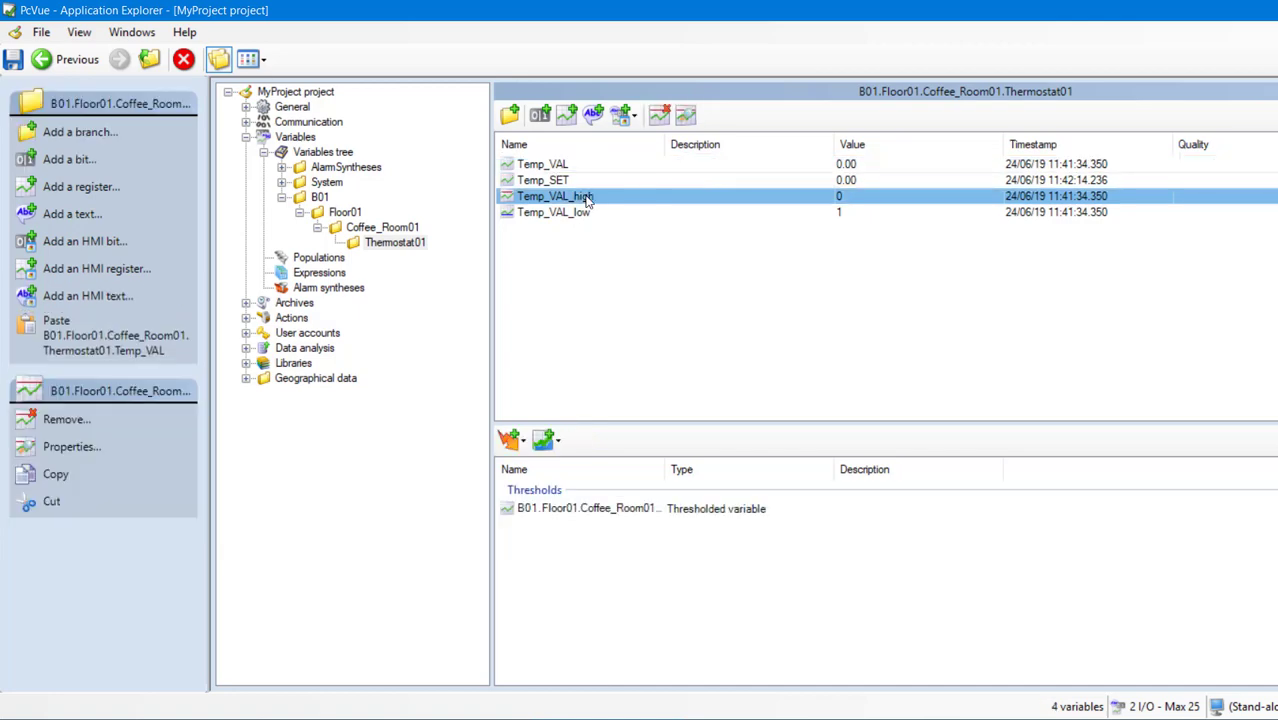
double_click(588, 199)
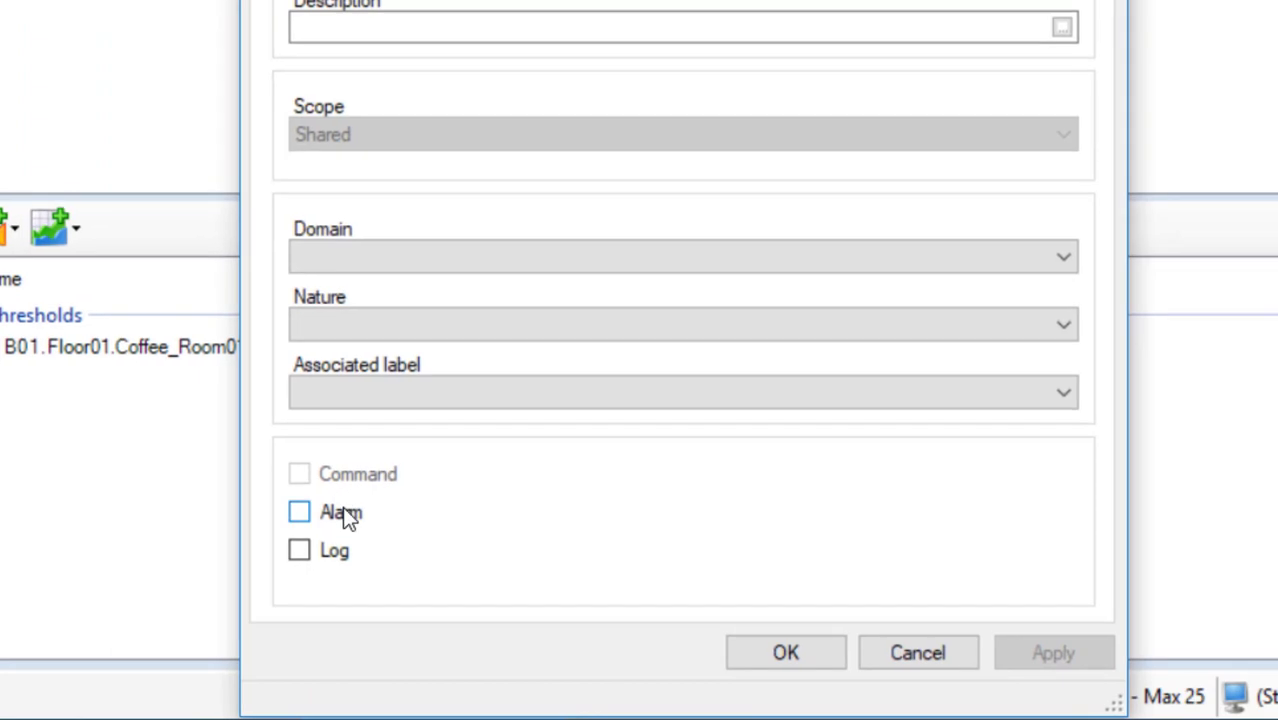
click(342, 512)
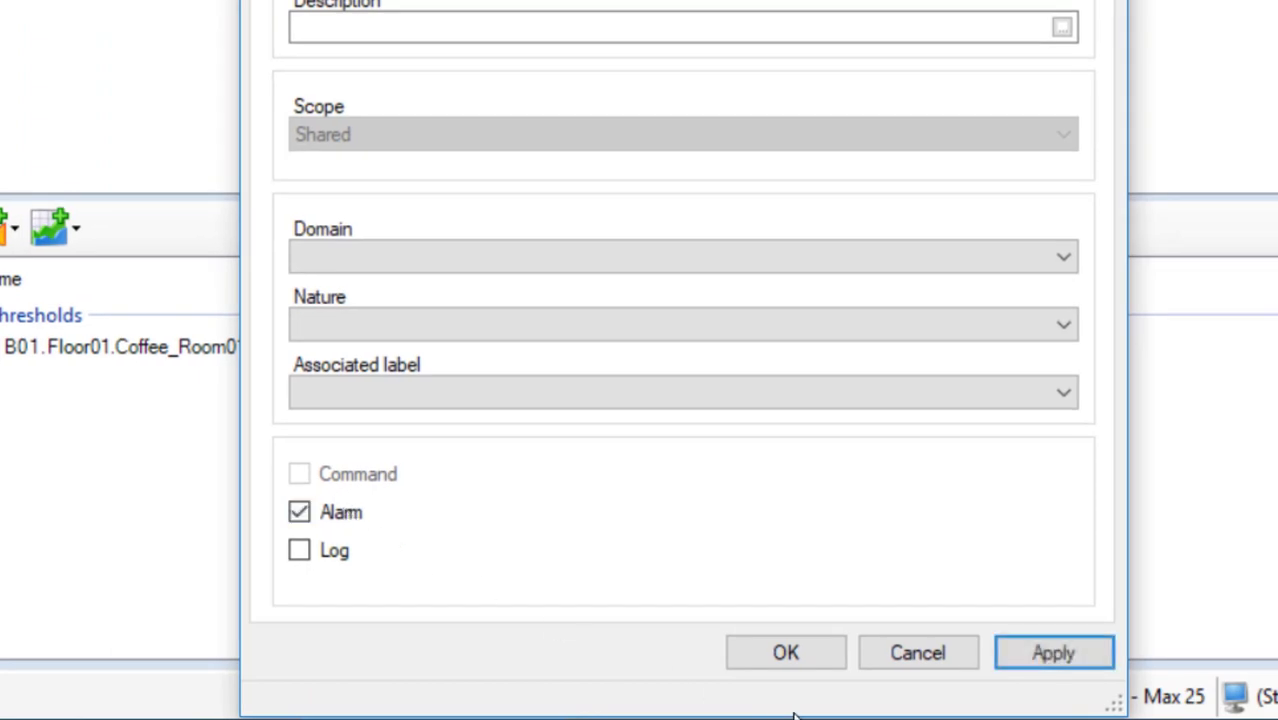
click(806, 652)
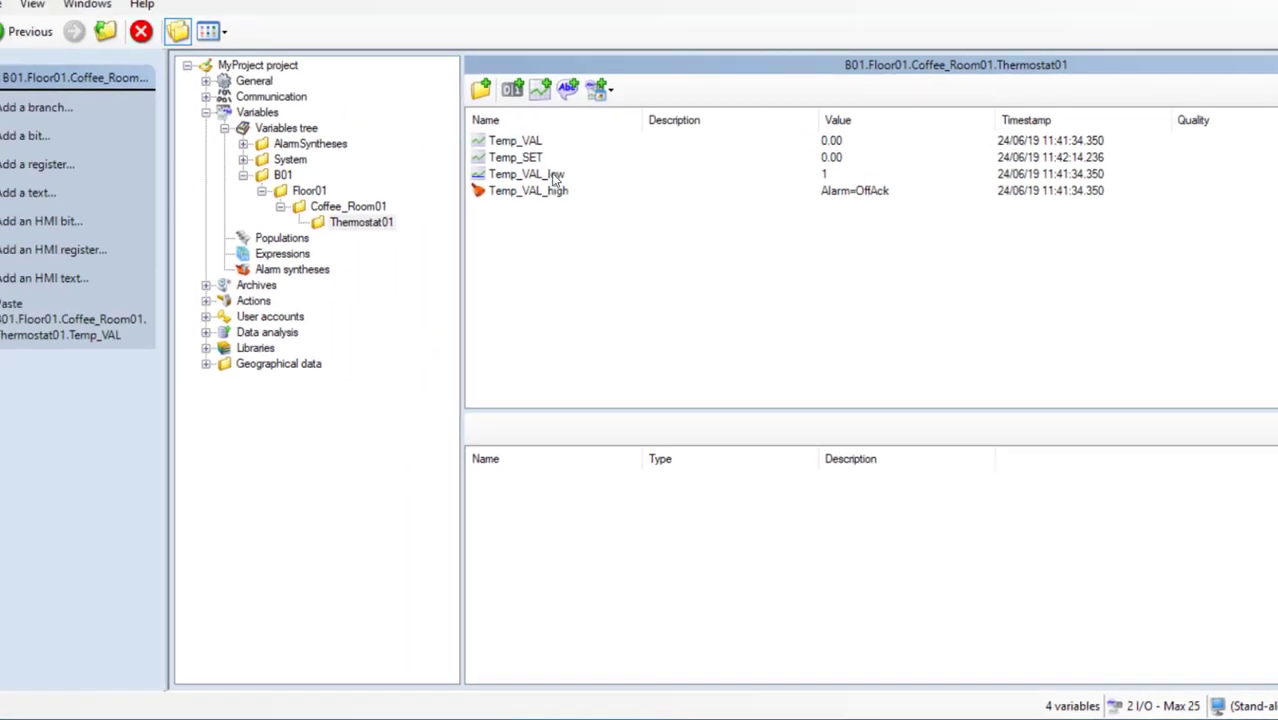
Turn the Temp_VAL_low threshold bit into an alarm variable.
click(578, 197)
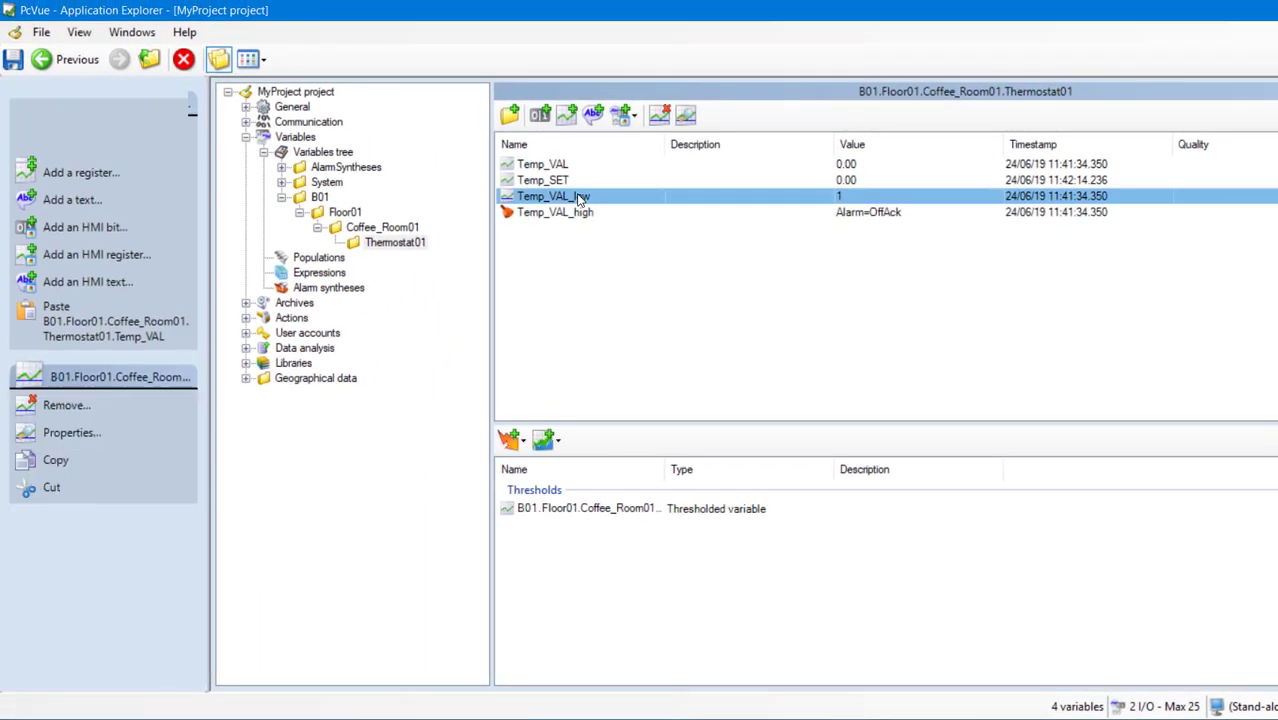
double_click(578, 197)
click(712, 602)
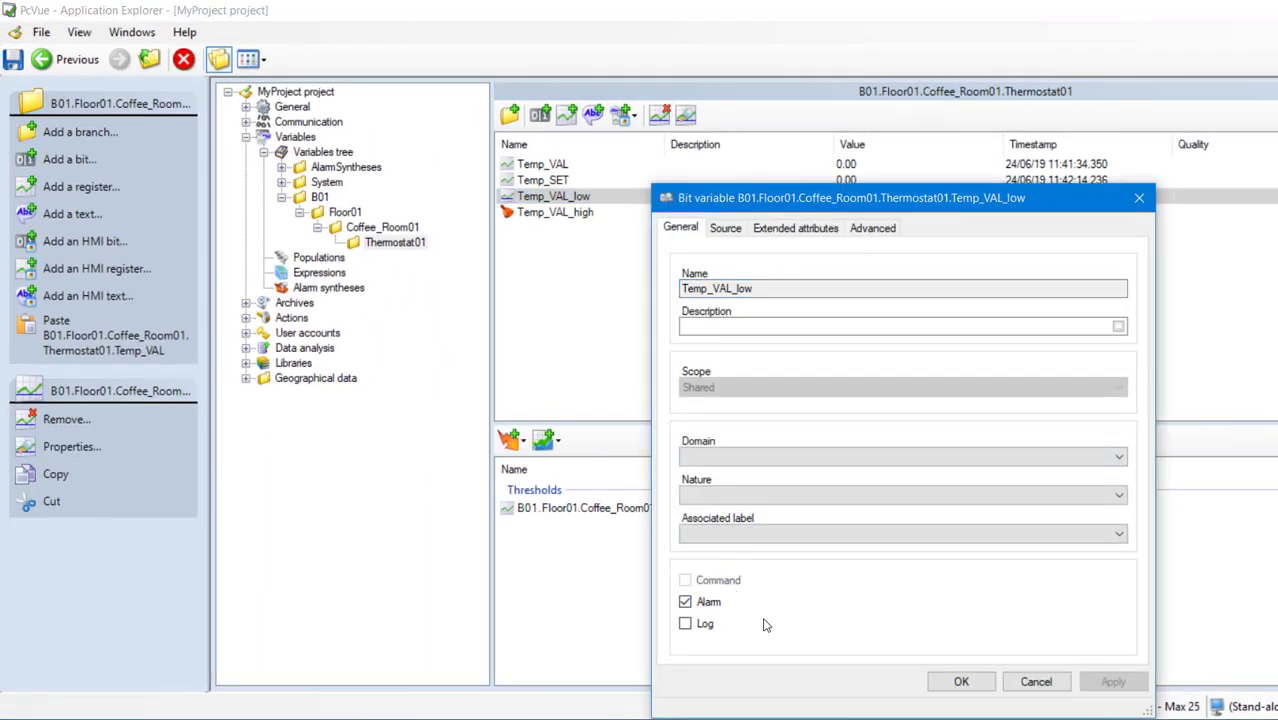
click(965, 683)
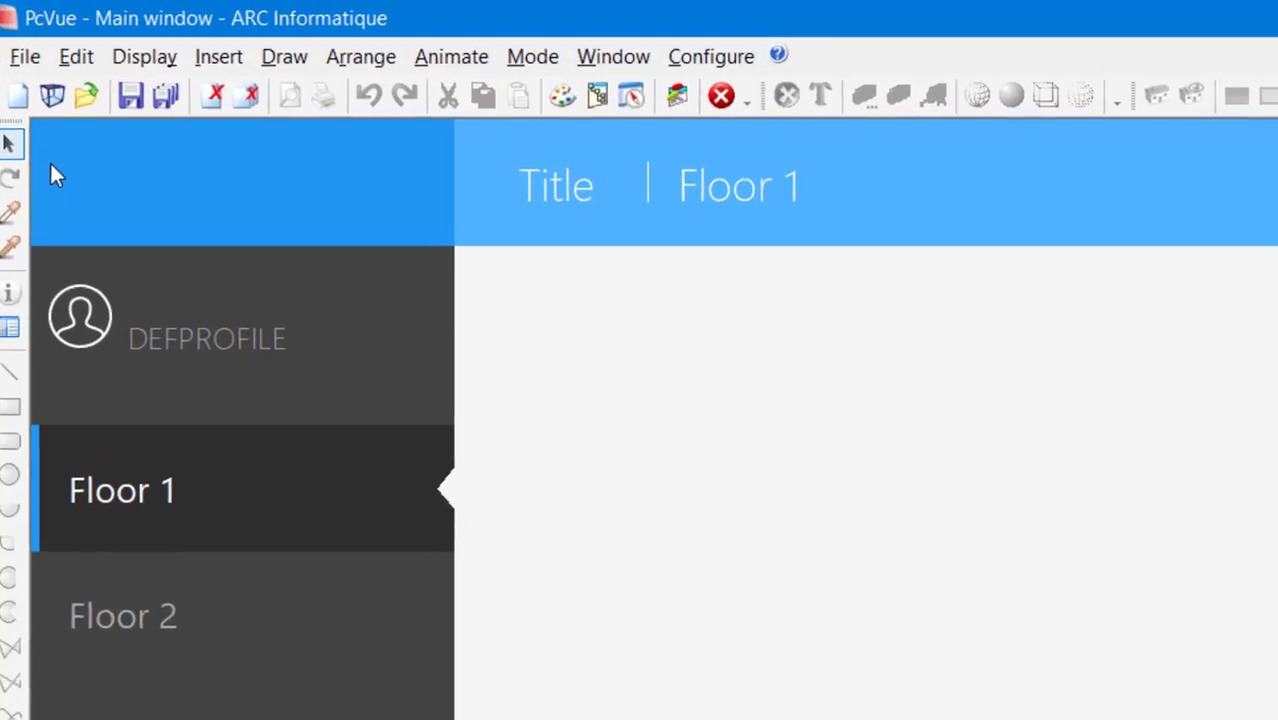
Create a new mimic in the main window and insert the SLIDERS_ROUNDED_TYPE1_H_GREEN_ANI symbol from the SLIDERS library.
click(16, 98)
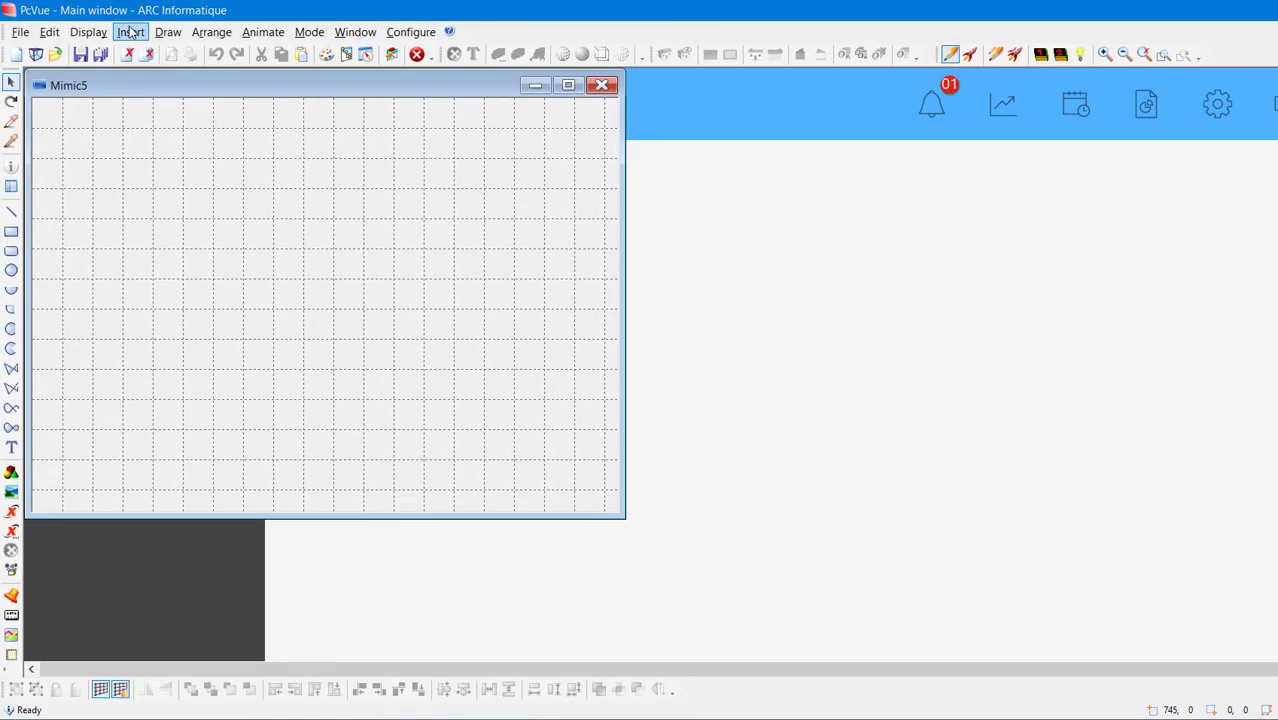
key(ctrl+n)
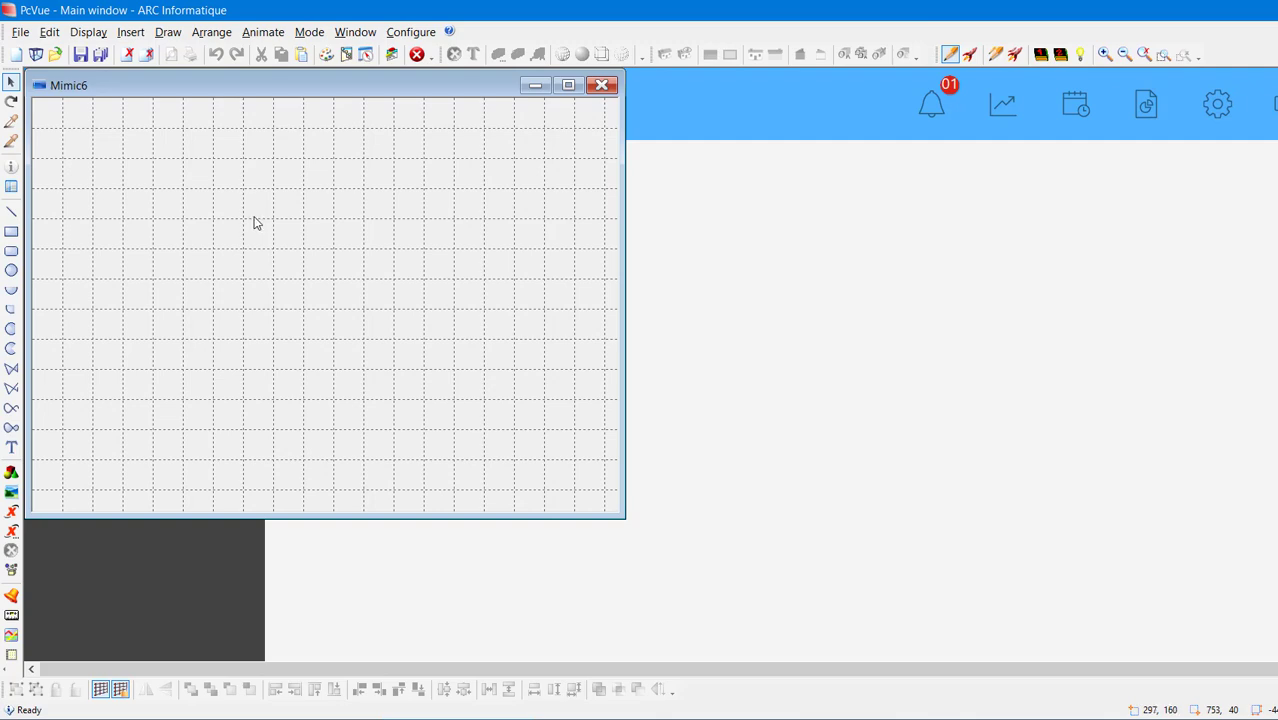
click(133, 35)
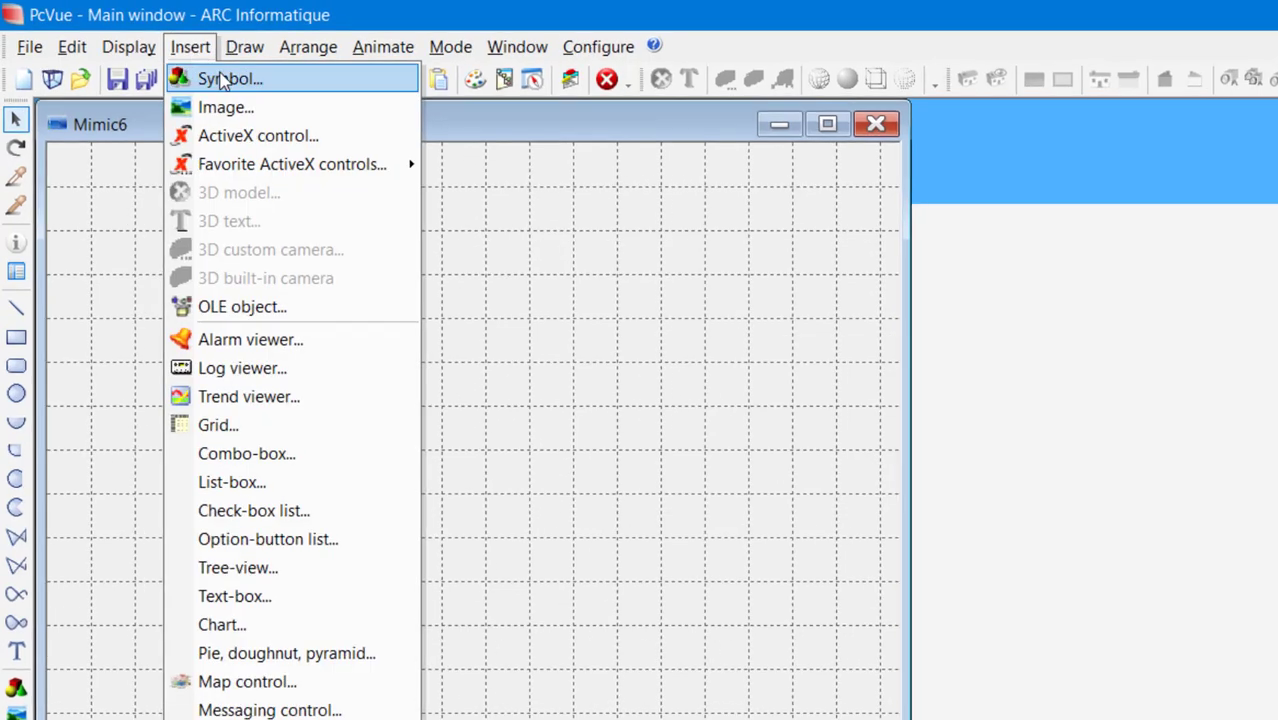
click(206, 79)
click(405, 107)
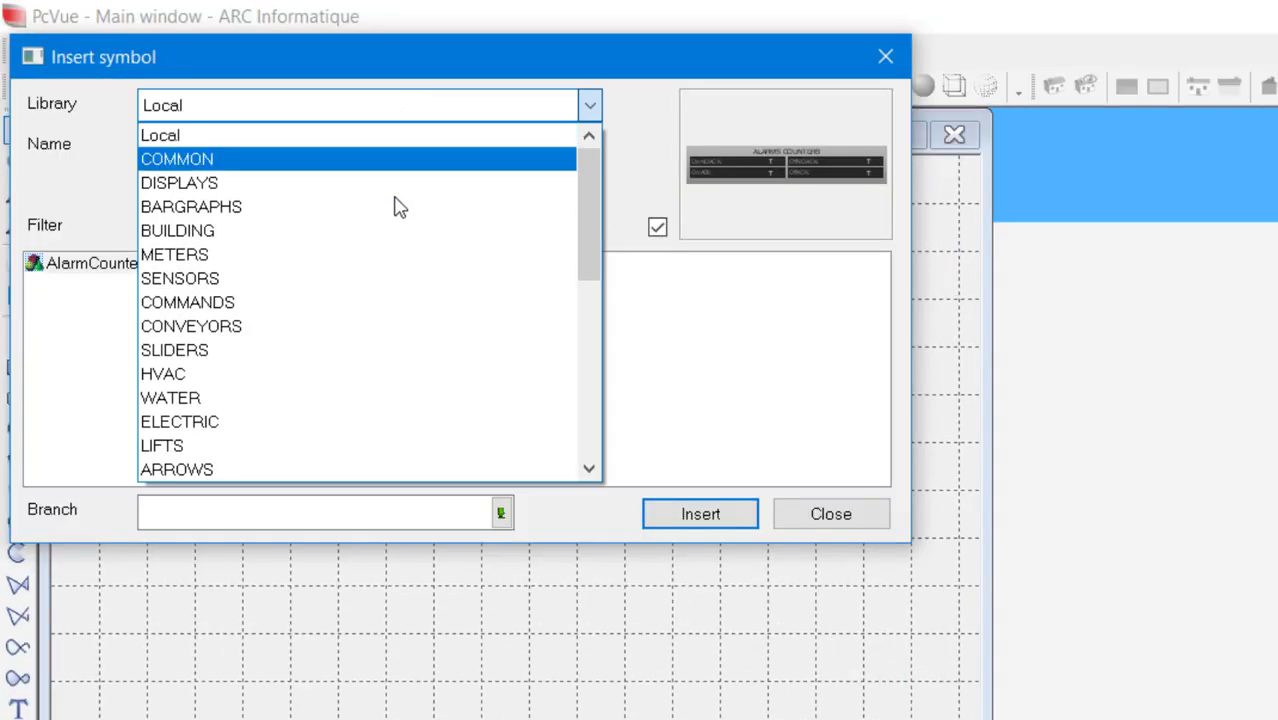
scroll(405, 275, down, 1)
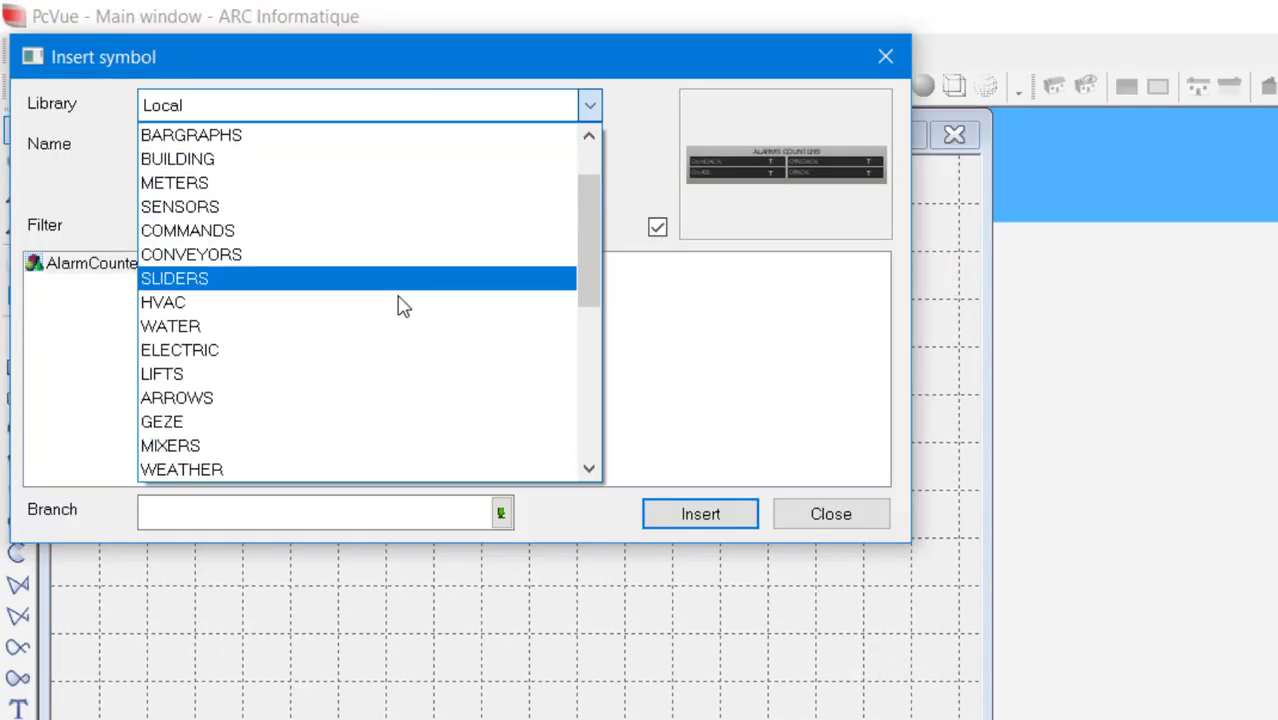
click(397, 280)
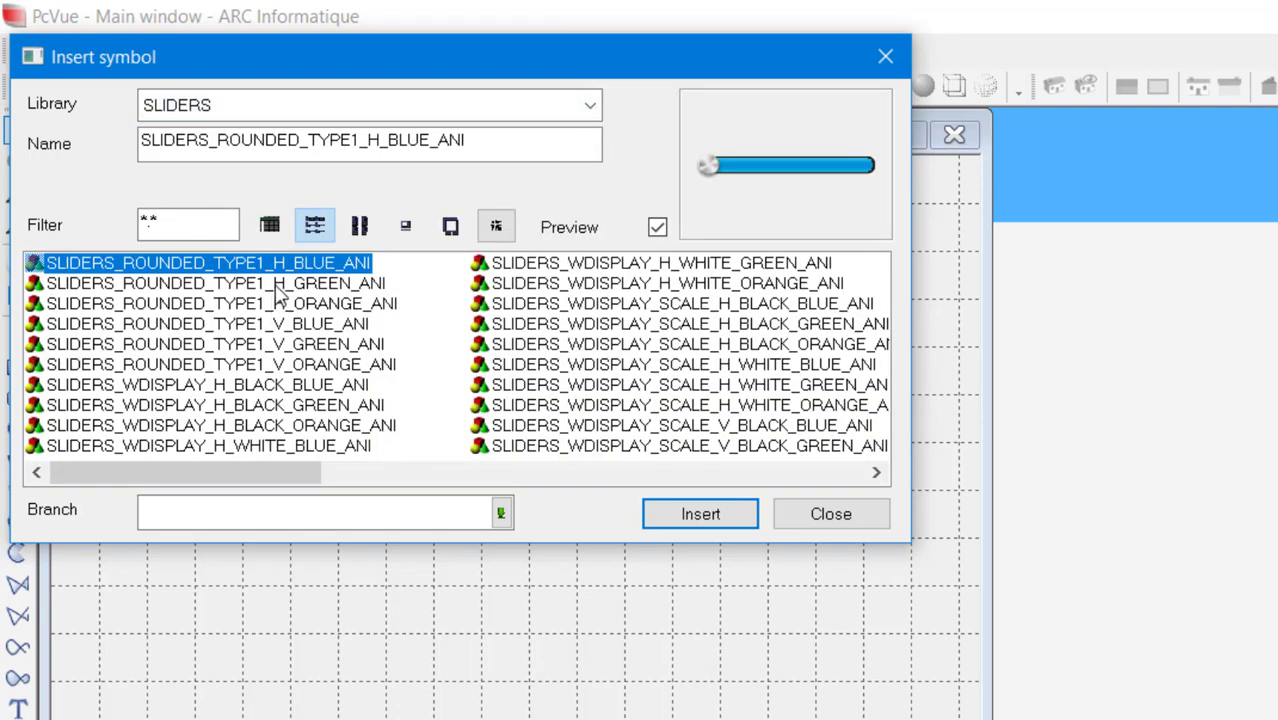
click(277, 285)
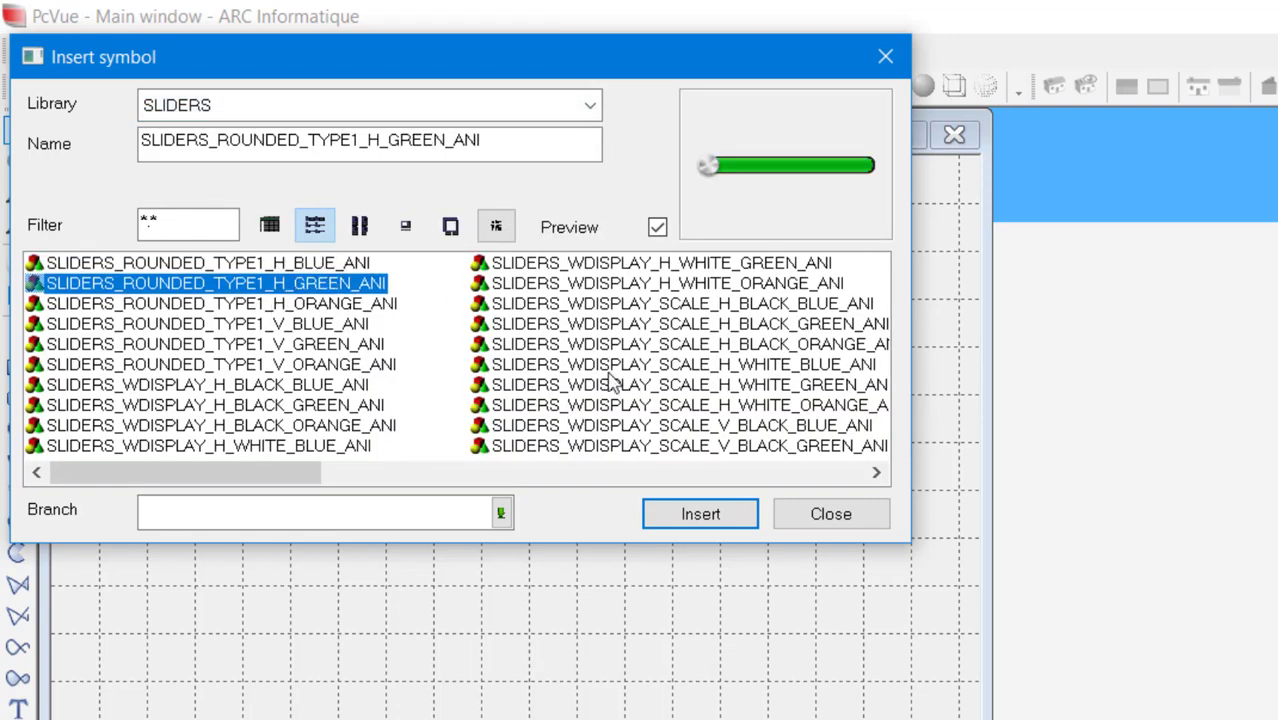
click(703, 512)
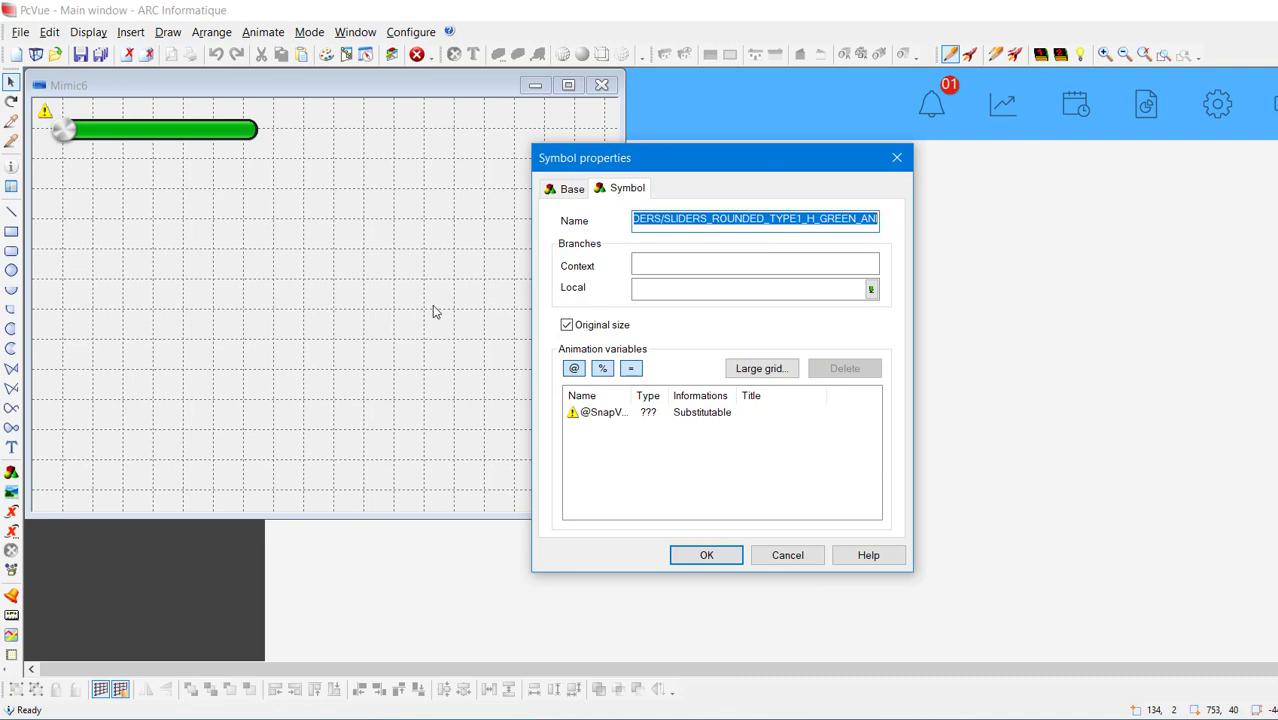
Link the slider symbol's substitutable variable to Temp_SET under Thermostat01 and move the slider towards the middle of the mimic.
click(625, 413)
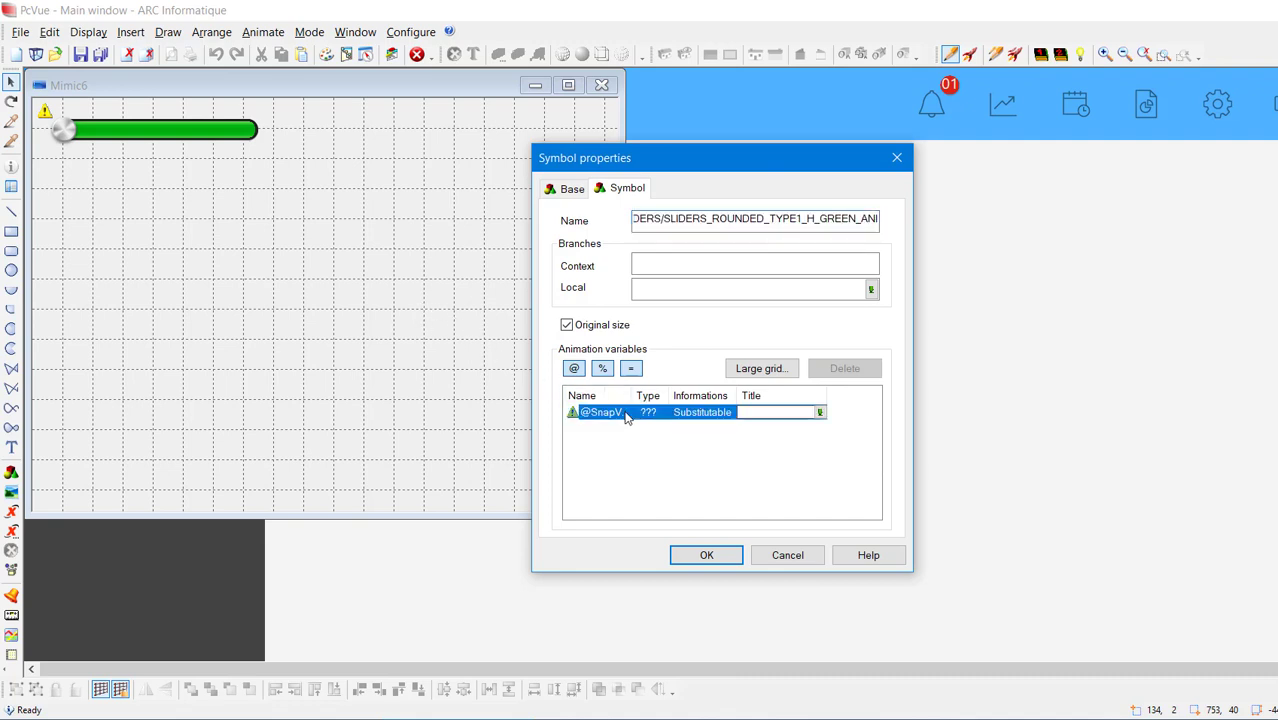
click(820, 413)
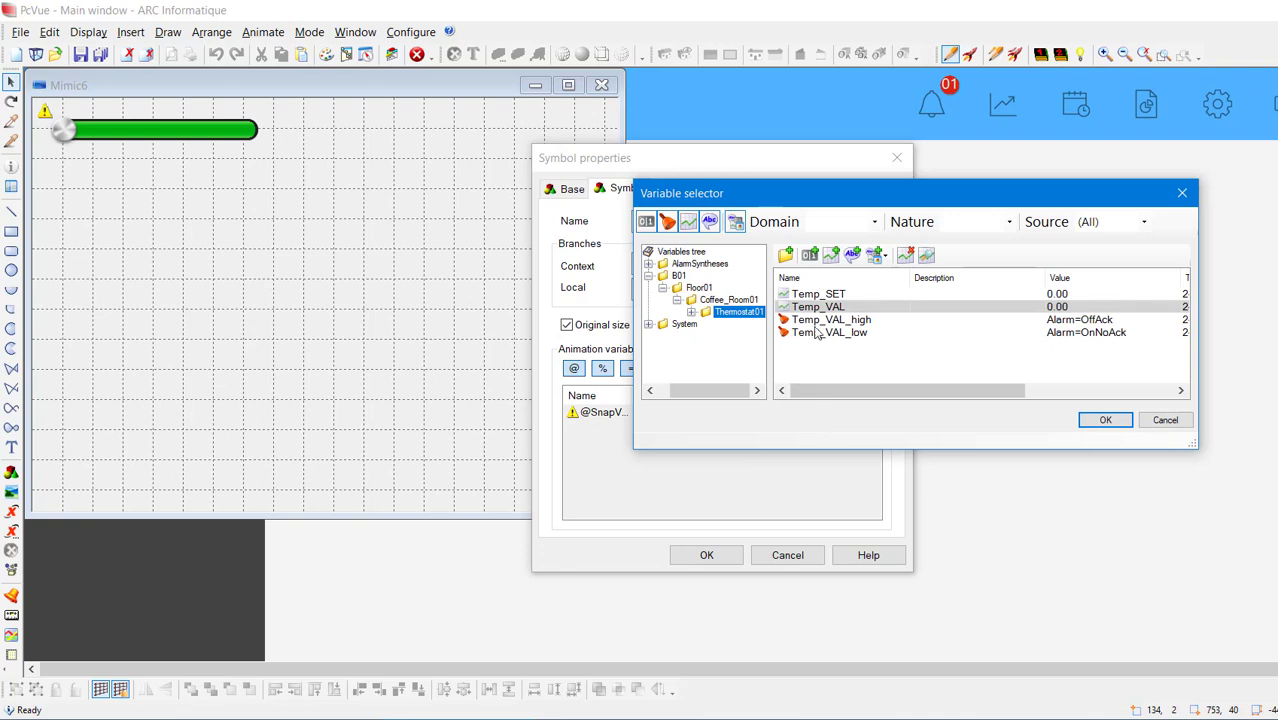
click(820, 296)
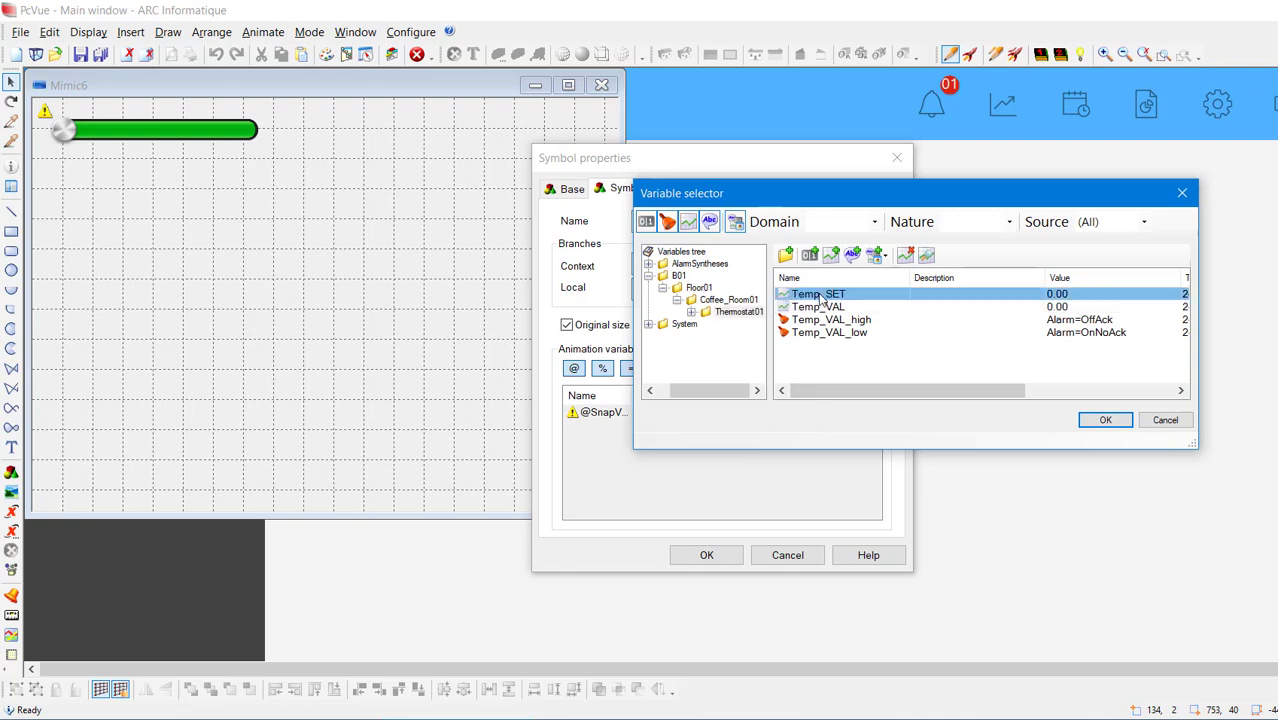
click(1104, 420)
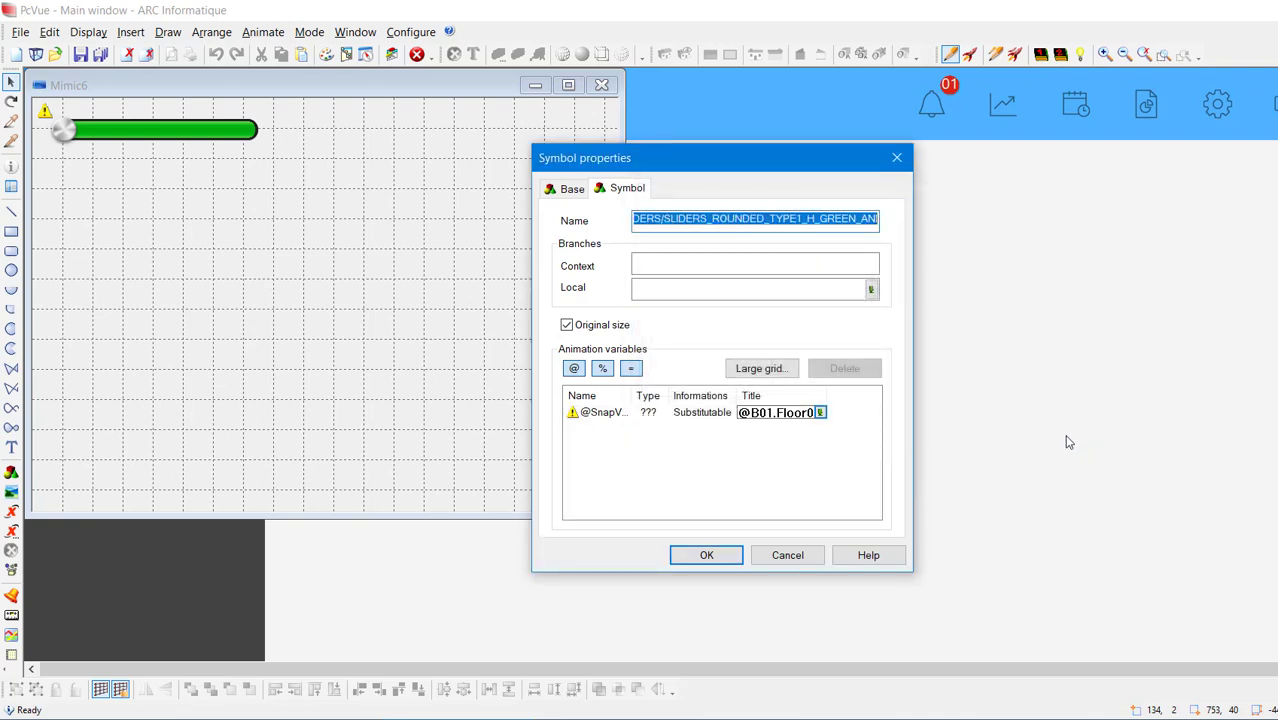
click(710, 556)
drag(148, 128, 327, 244)
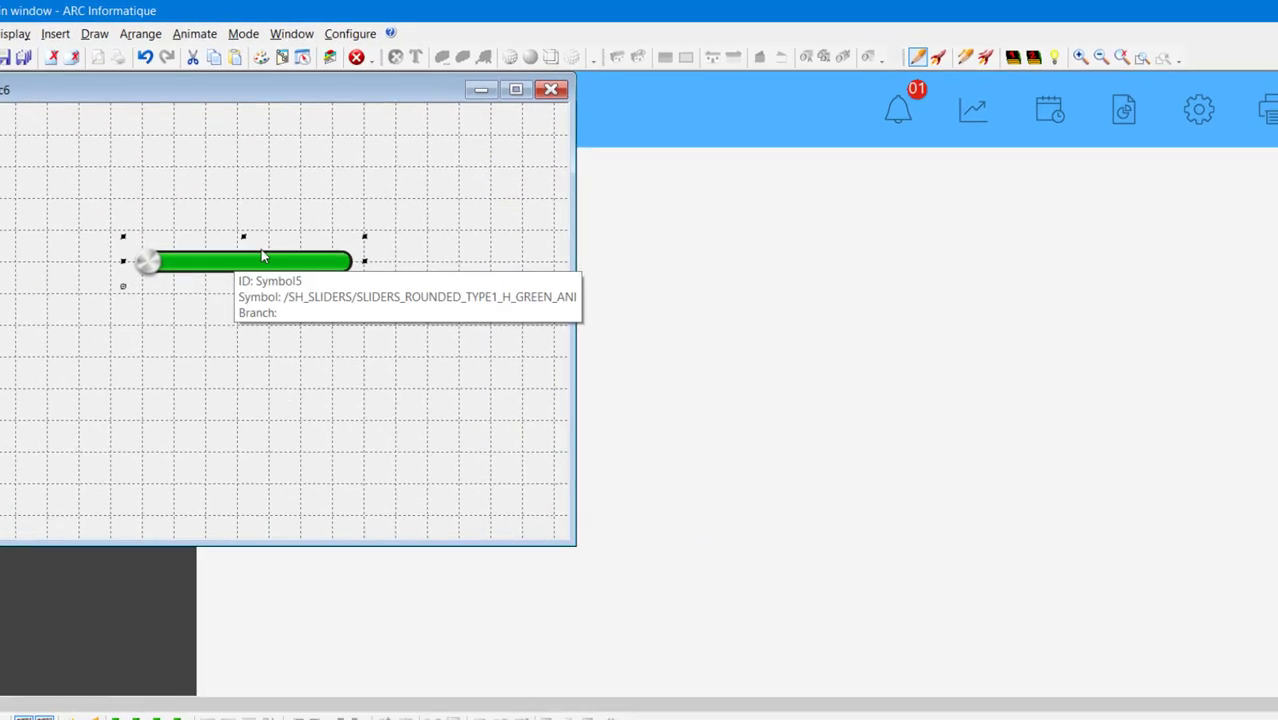
Test the slider in run mode by moving its knob to about 15.5, and return the mimic to edit mode.
click(938, 57)
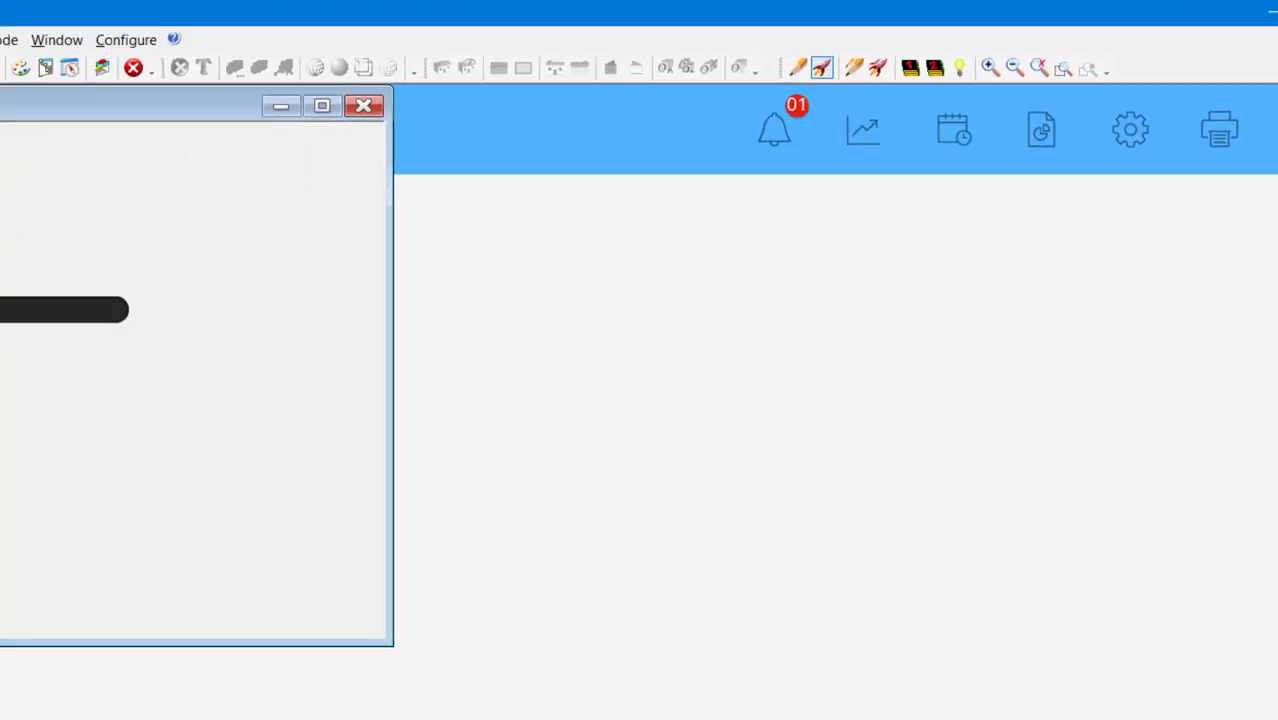
drag(0, 313, 0, 313)
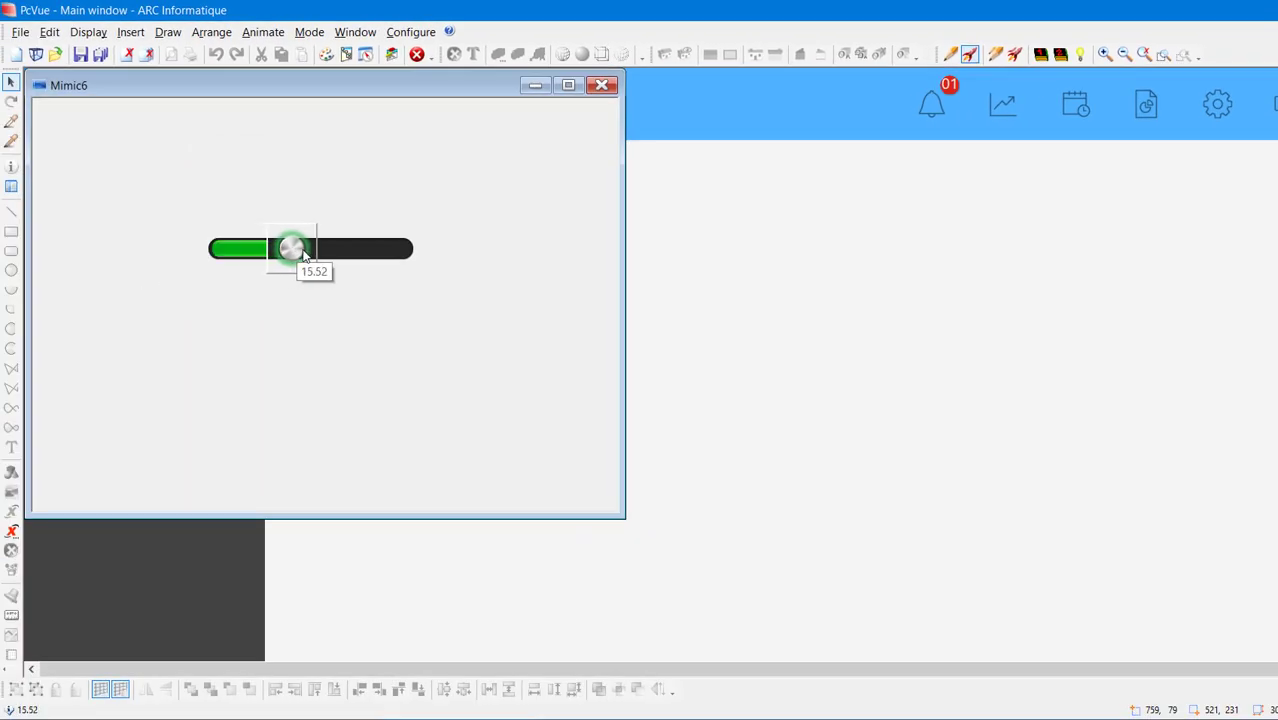
drag(303, 255, 307, 255)
click(951, 56)
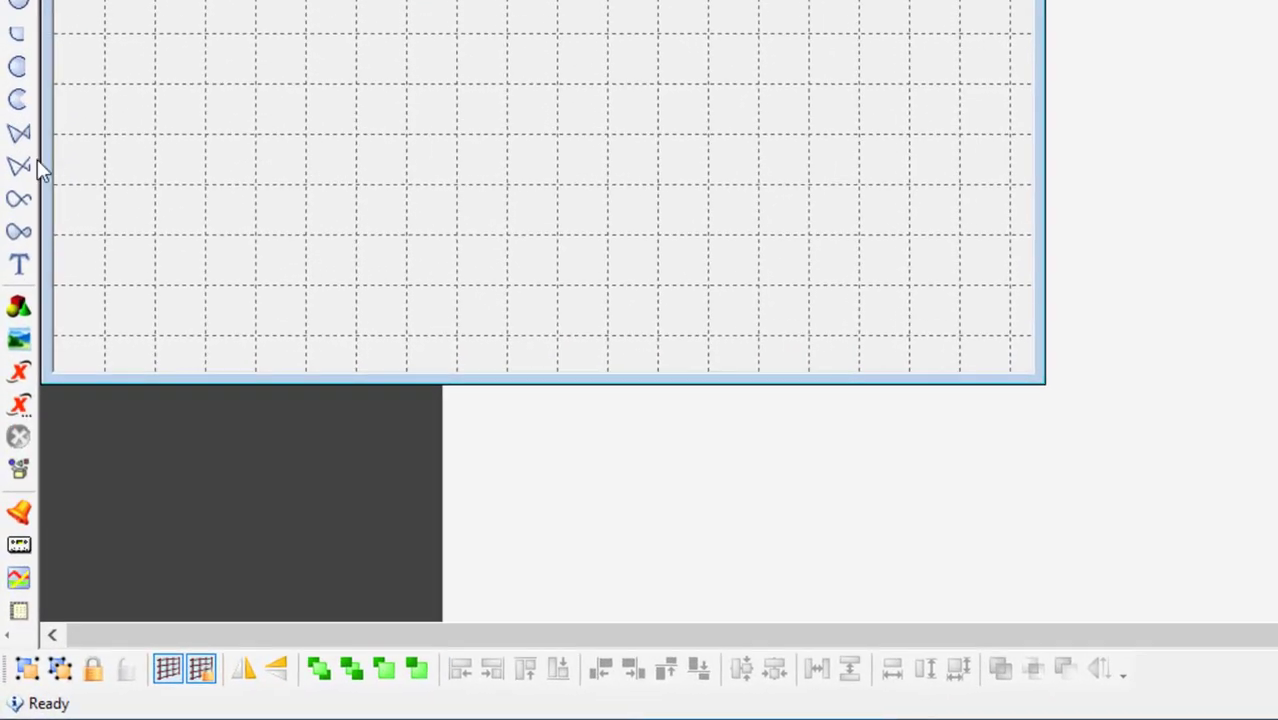
Add a text object reading "SET TO" above the start of the slider in the mimic.
click(18, 264)
click(222, 115)
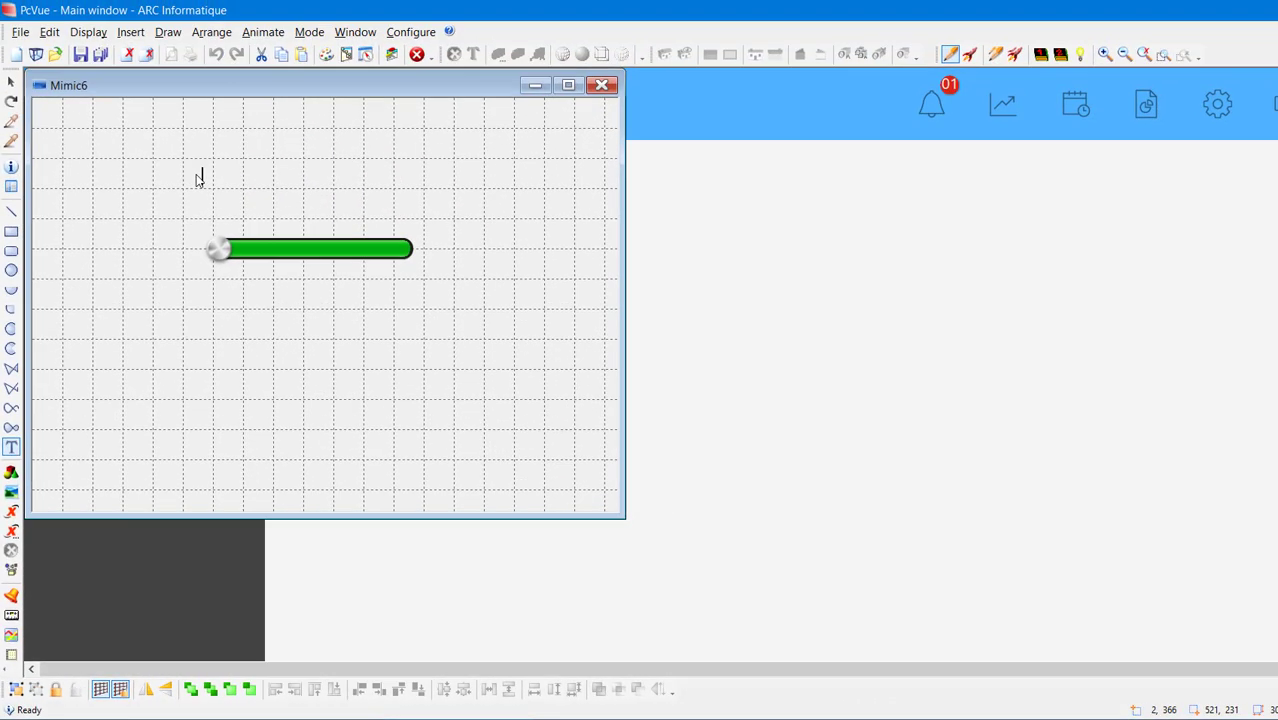
text(SET TO)
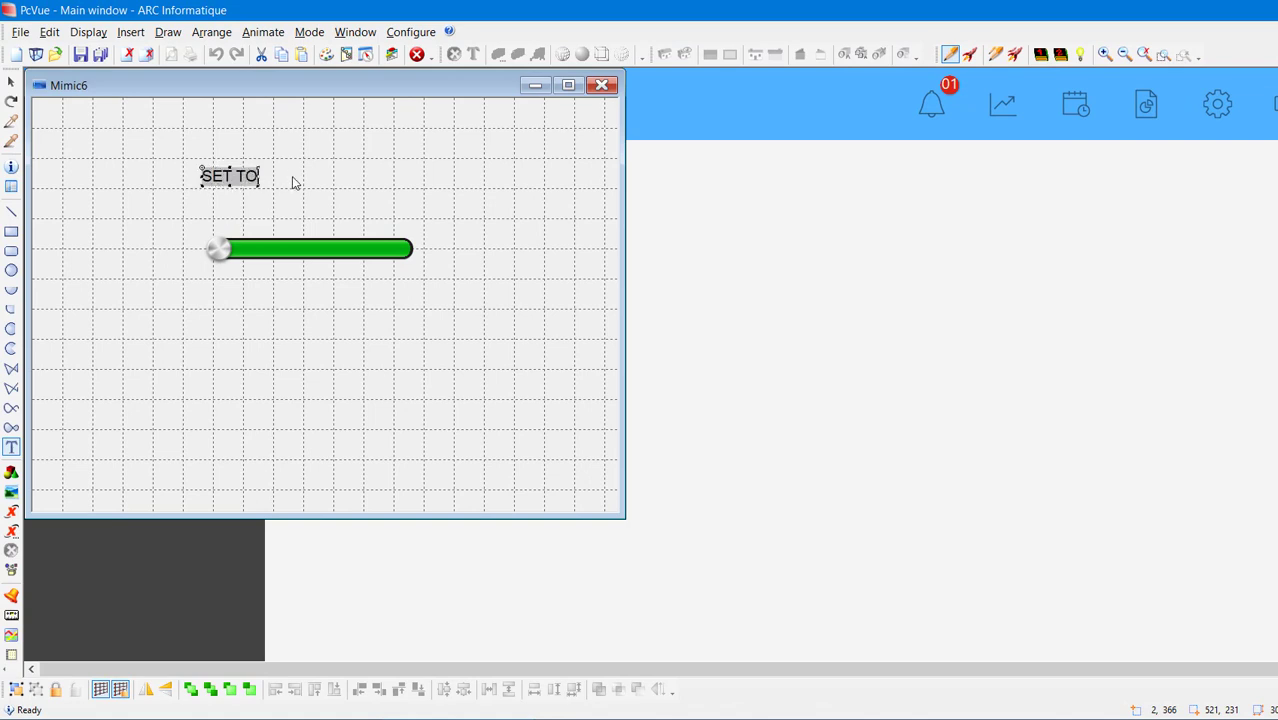
key(Escape)
Format the SET TO text in Cambria with a transparent background and enlarge its box to about 136 by 77.
right_click(235, 181)
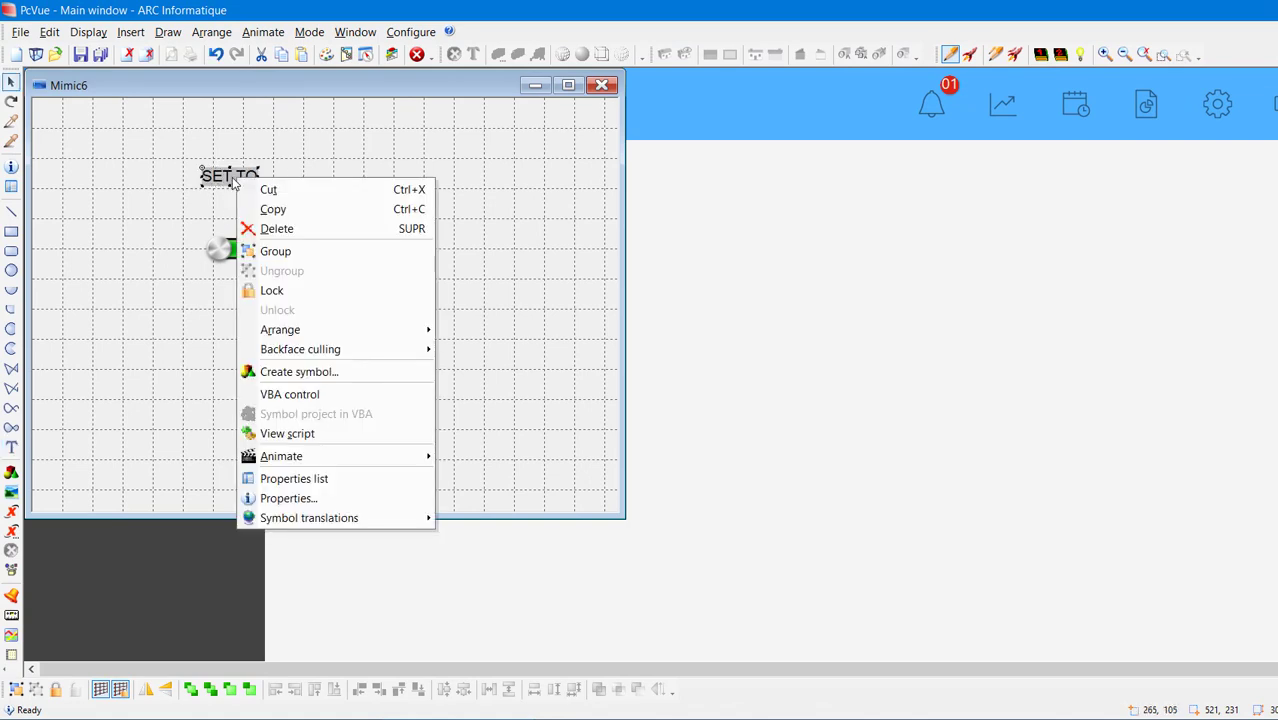
click(291, 500)
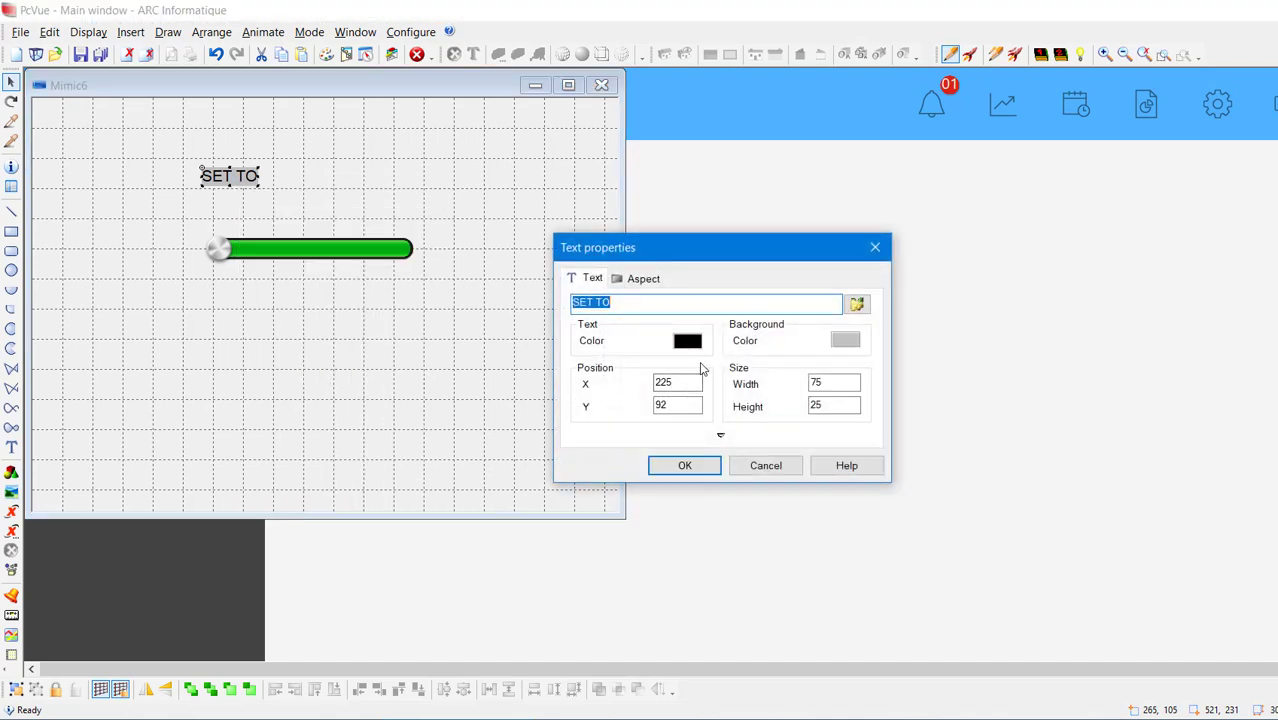
click(860, 307)
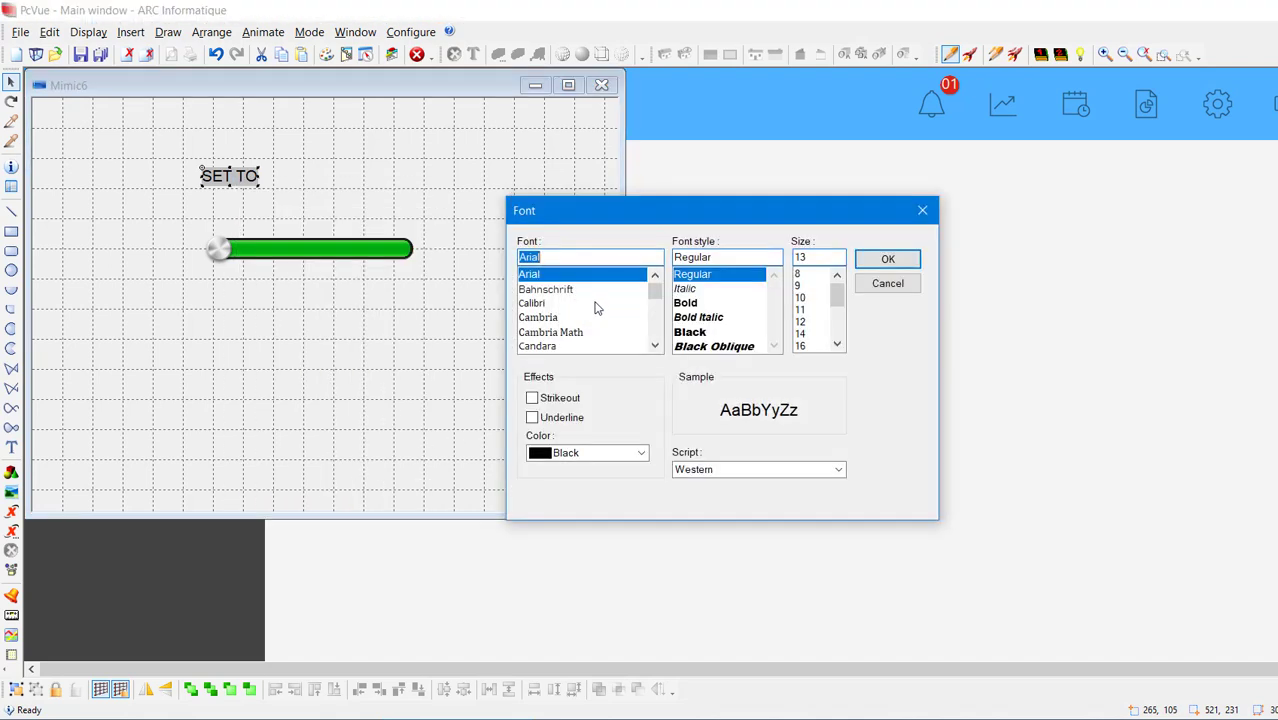
click(590, 317)
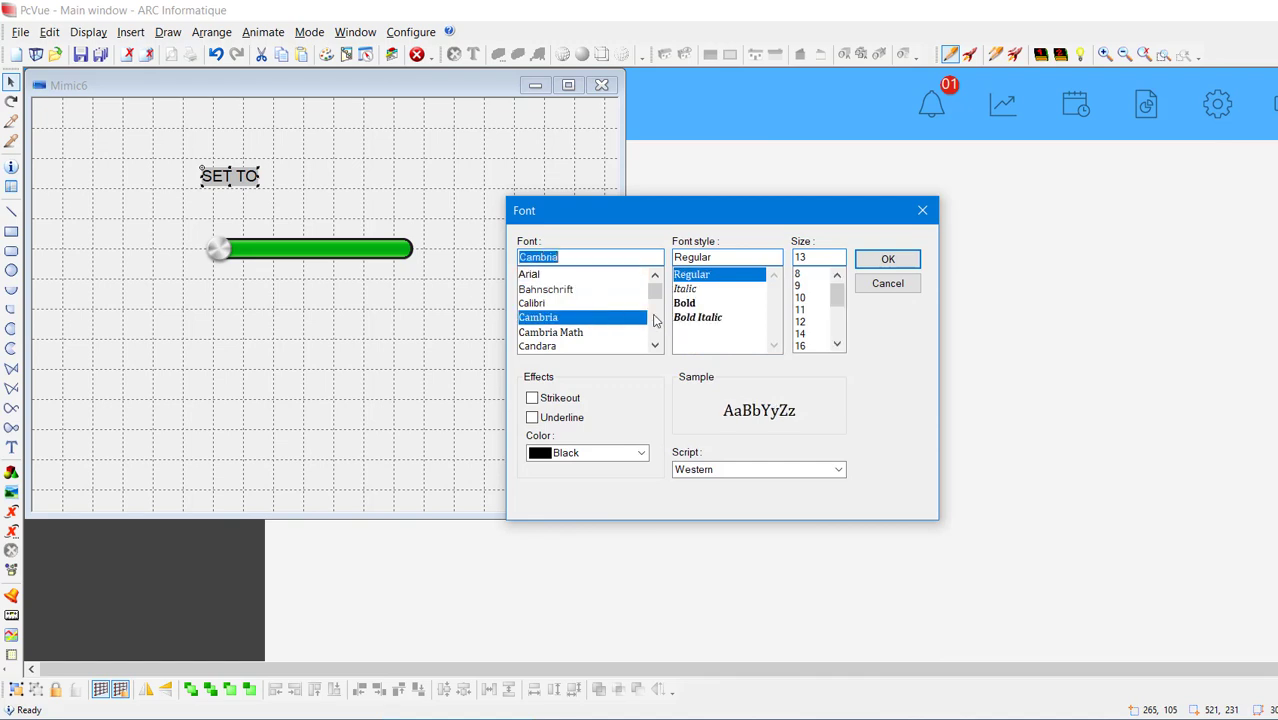
click(878, 262)
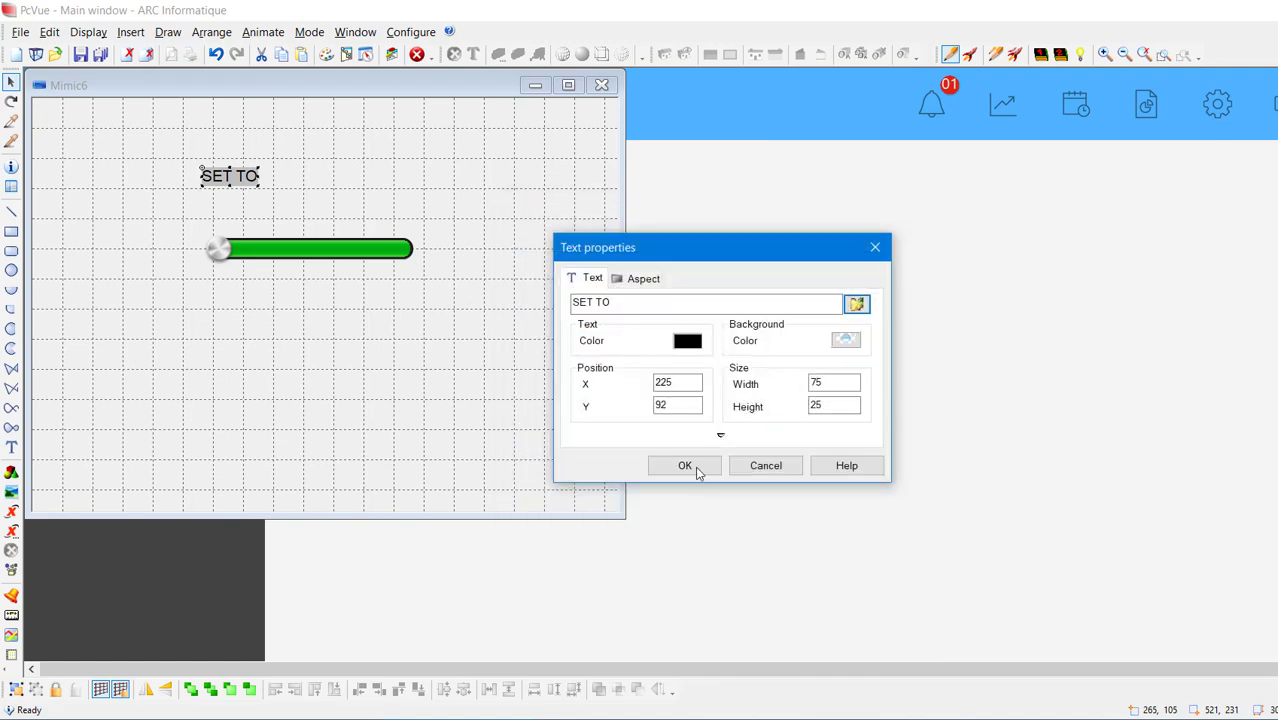
click(697, 468)
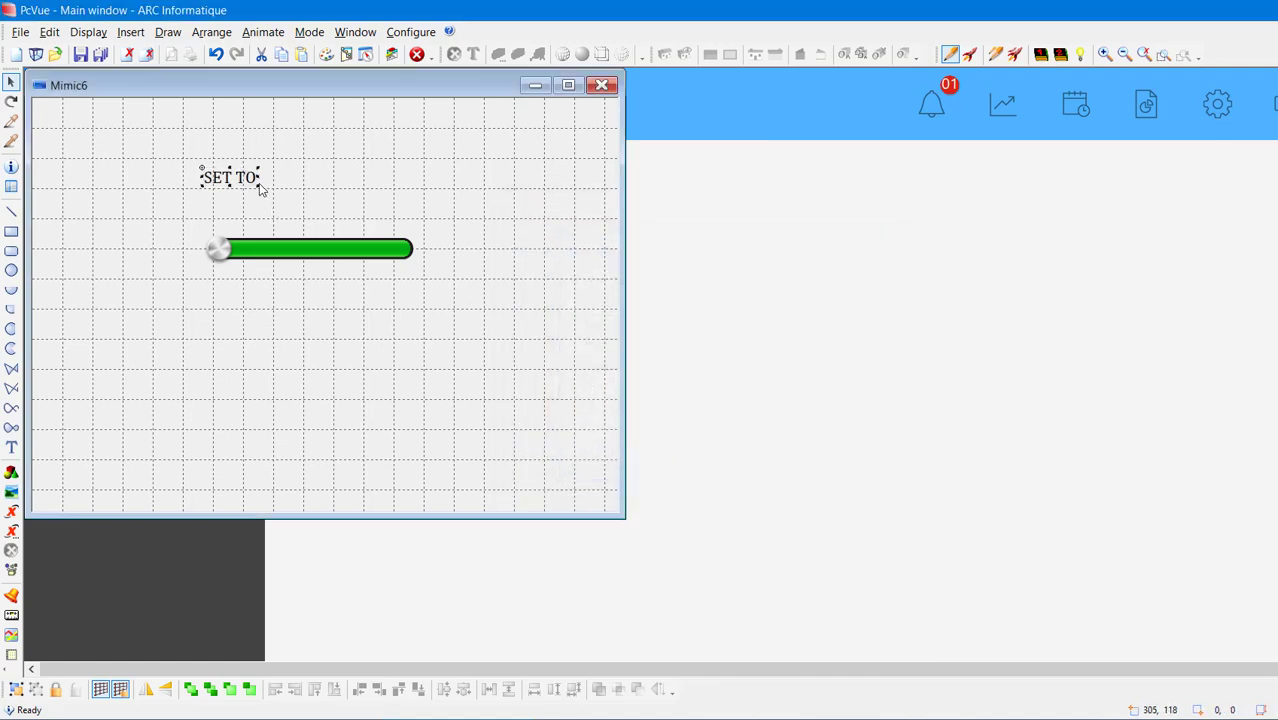
drag(259, 188, 303, 224)
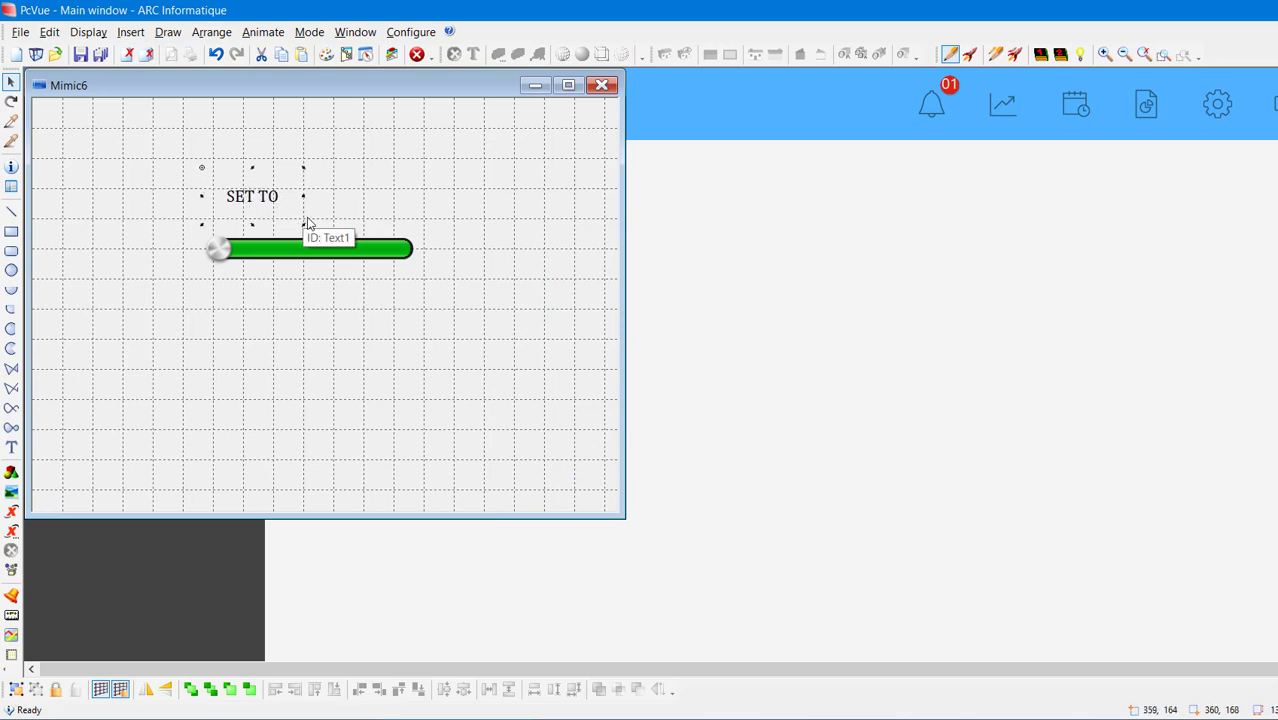
Add a placeholder text reading "XXXXXXX" beside the SET TO label, above the slider.
click(11, 448)
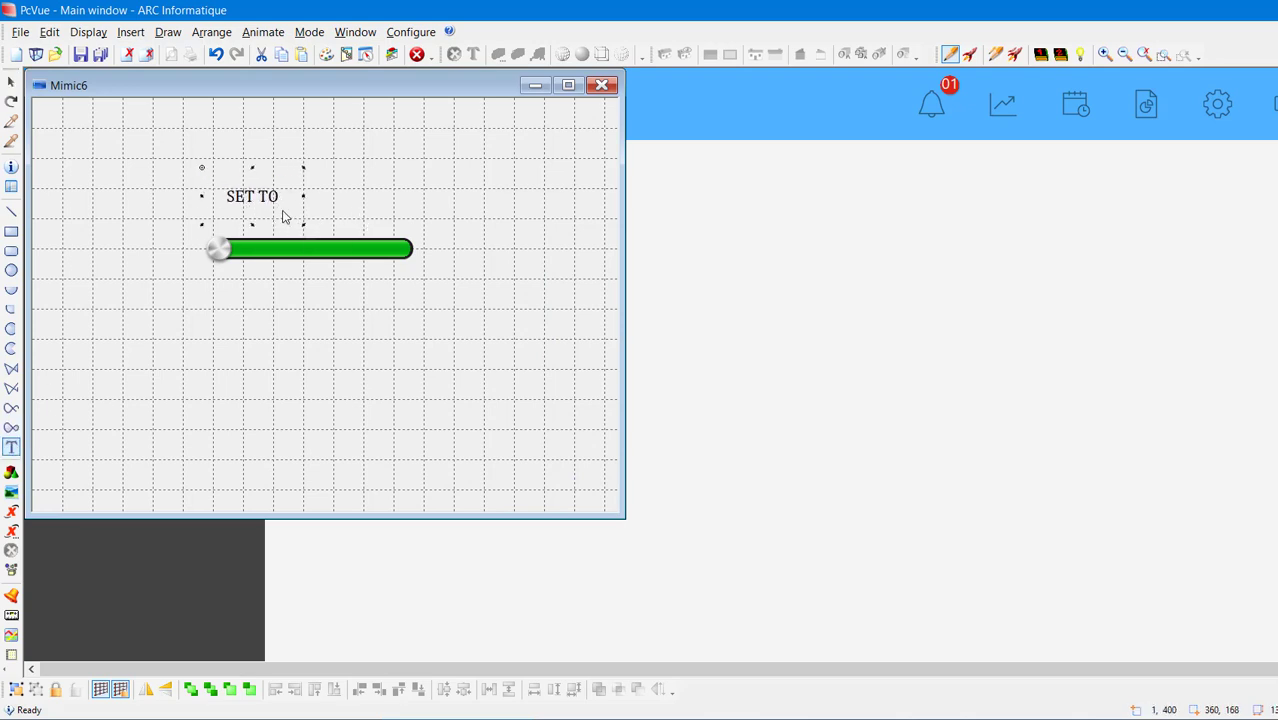
click(333, 195)
text(XXXXXXX)
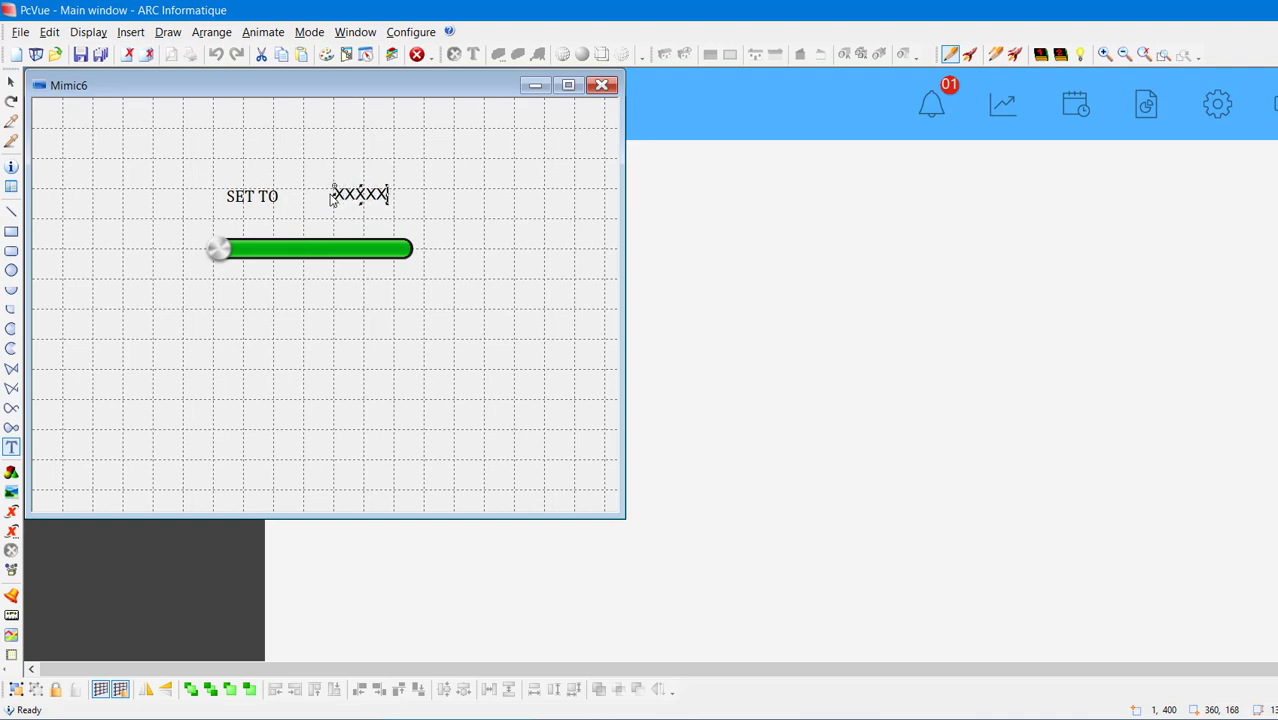
Animate the XXXXXXX placeholder with a Display register text animation linked to Temp_SET under Thermostat01, using the format 00.0 ºC.
right_click(373, 196)
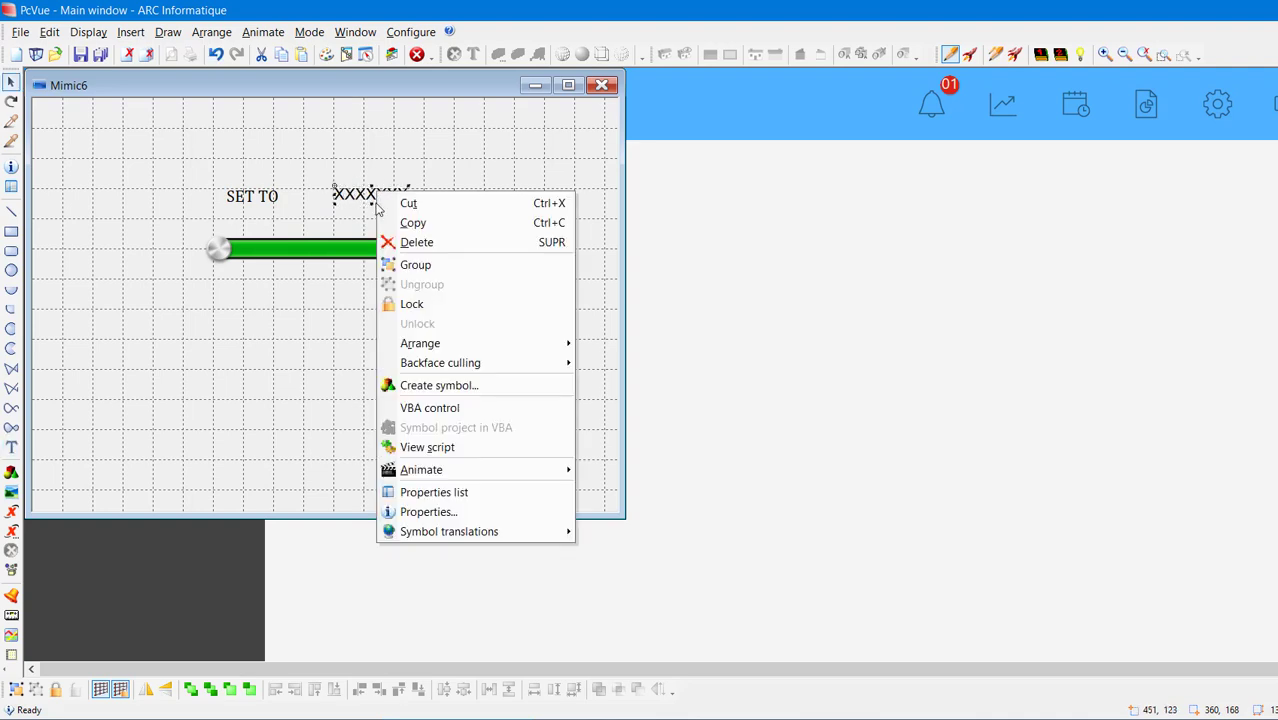
mouse_move(540, 471)
mouse_move(609, 491)
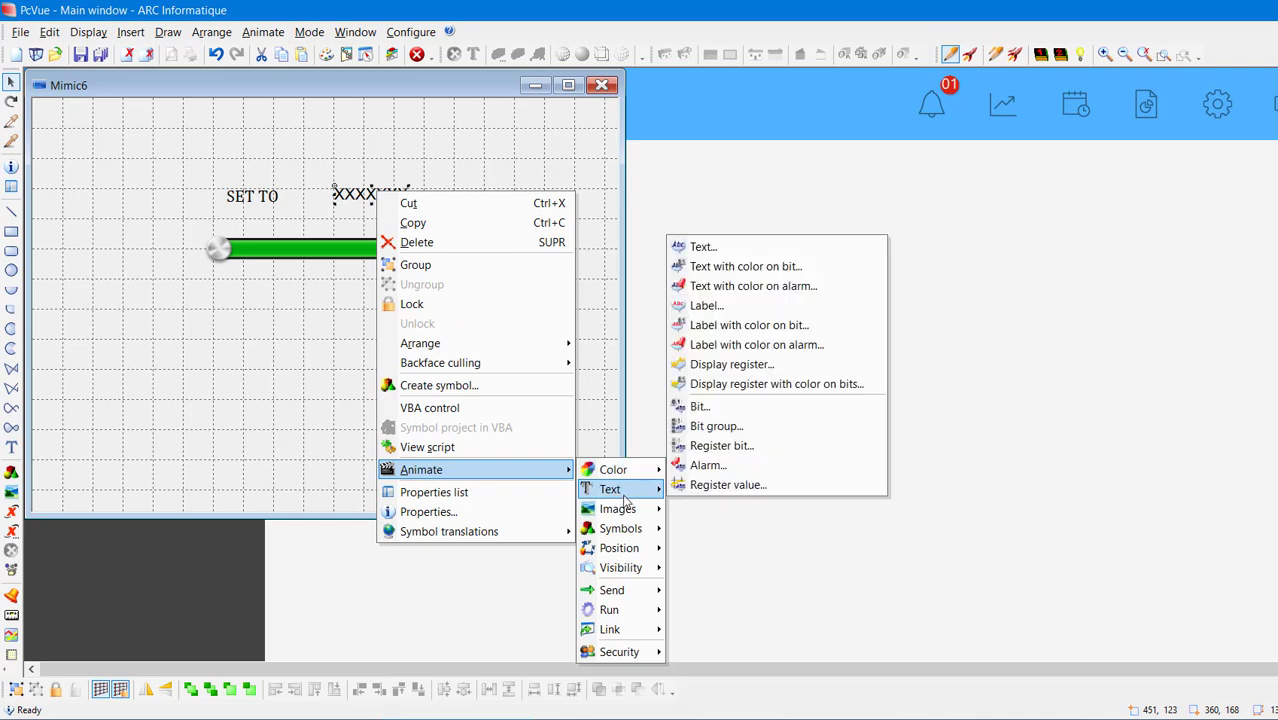
click(685, 371)
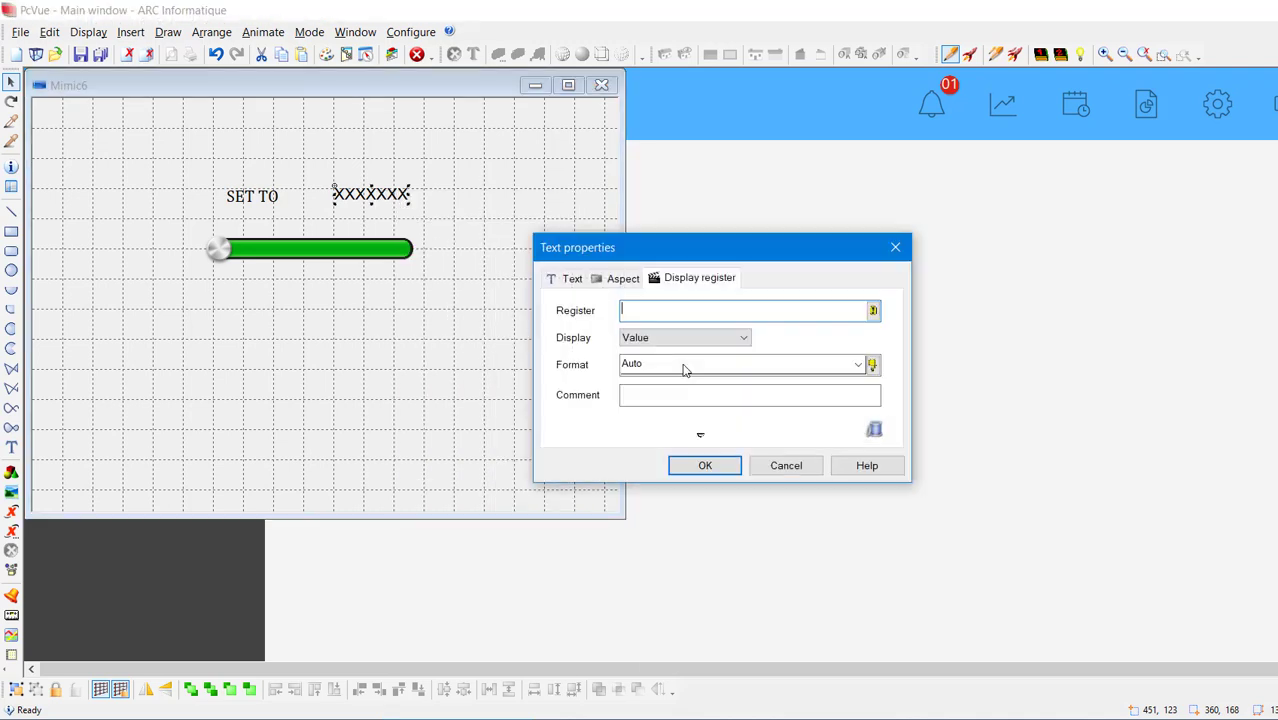
click(870, 312)
click(844, 300)
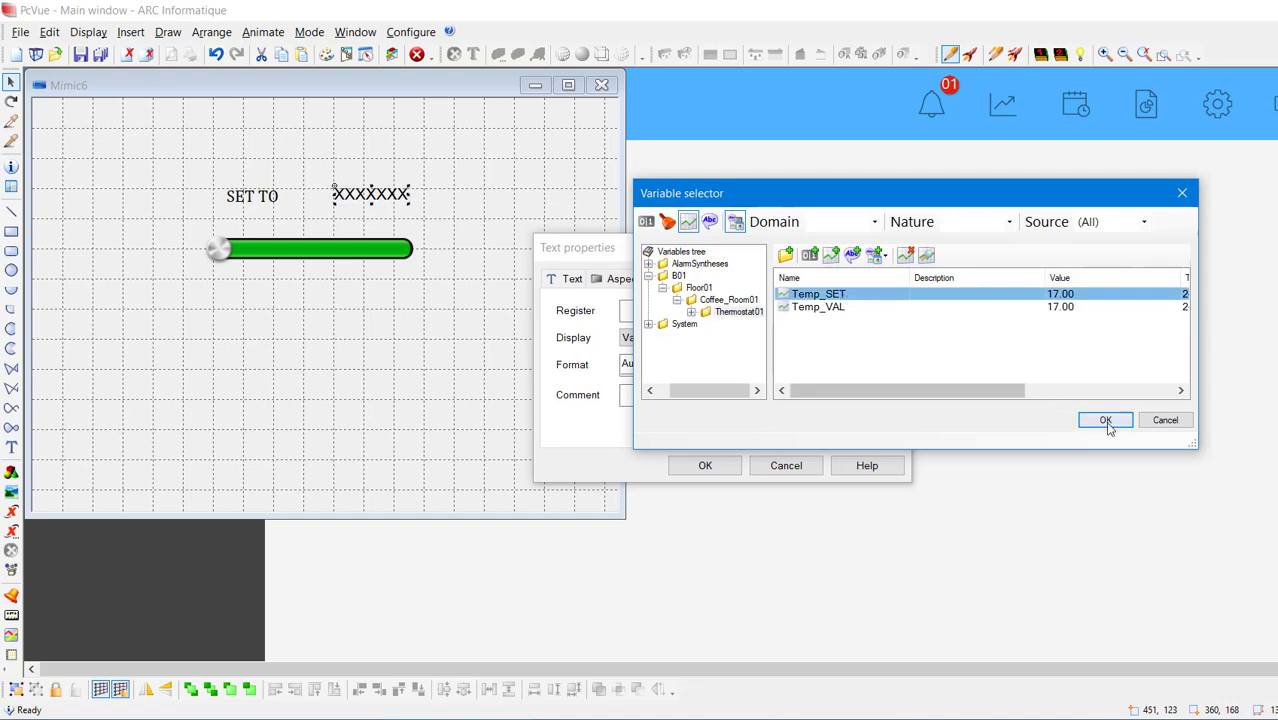
click(1105, 420)
click(743, 365)
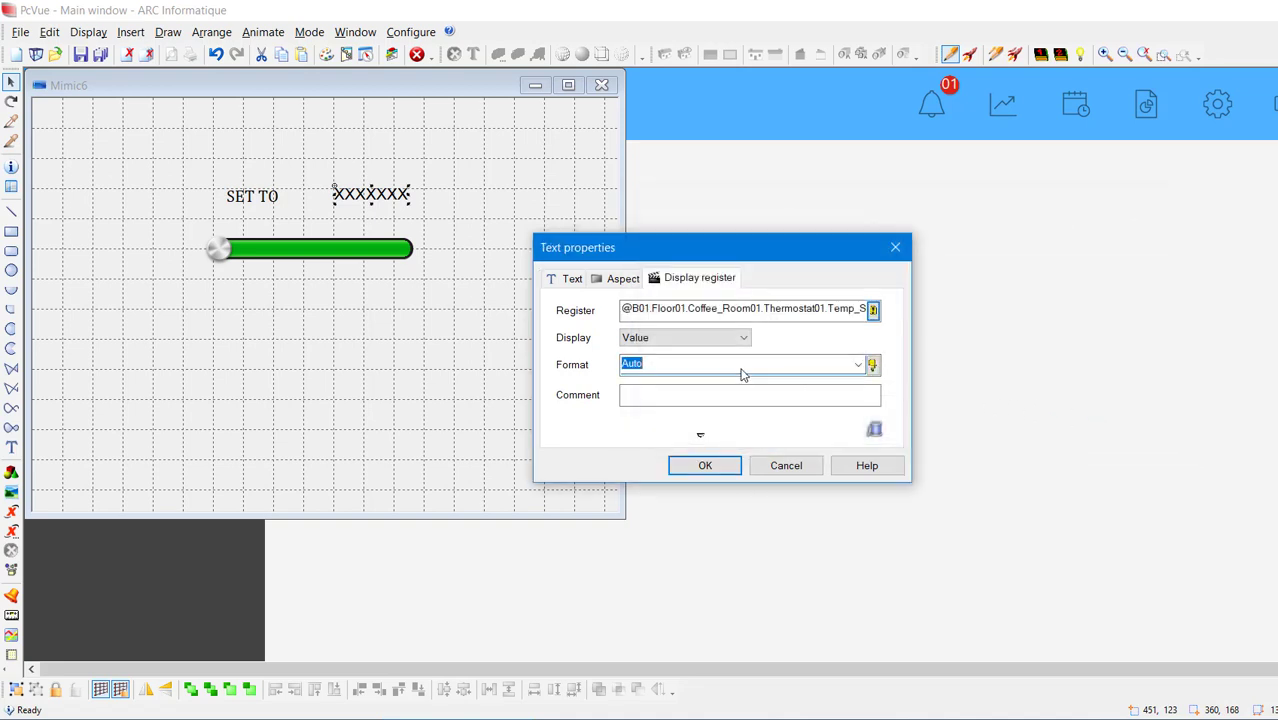
text(00.0 ºC)
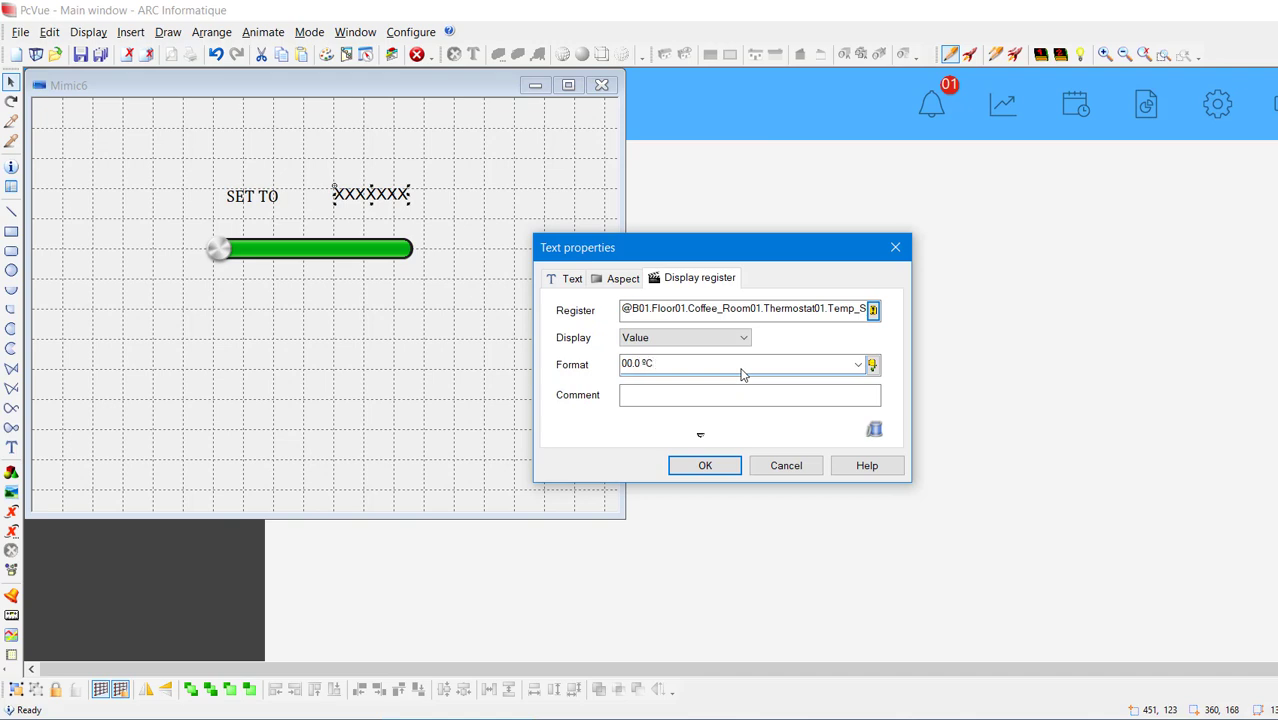
click(710, 466)
Run the mimic and move the slider knob to 19.0 ºC to test the setpoint display.
right_click(486, 246)
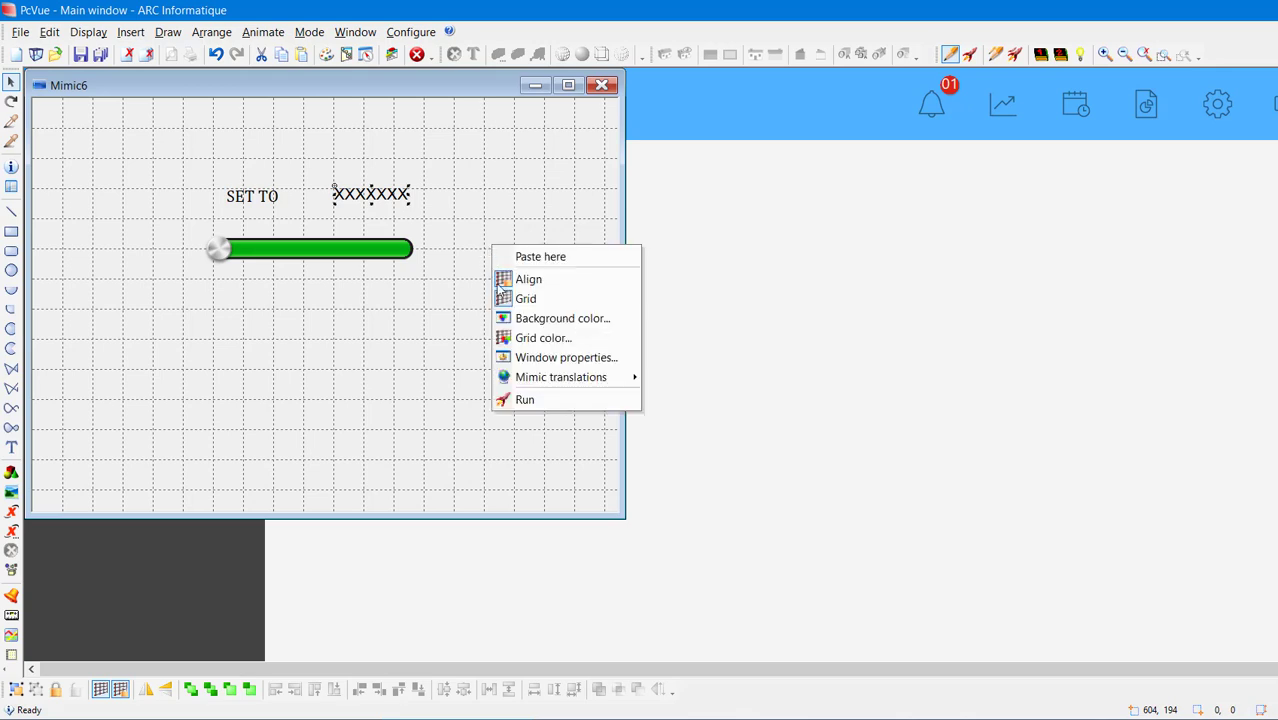
click(516, 398)
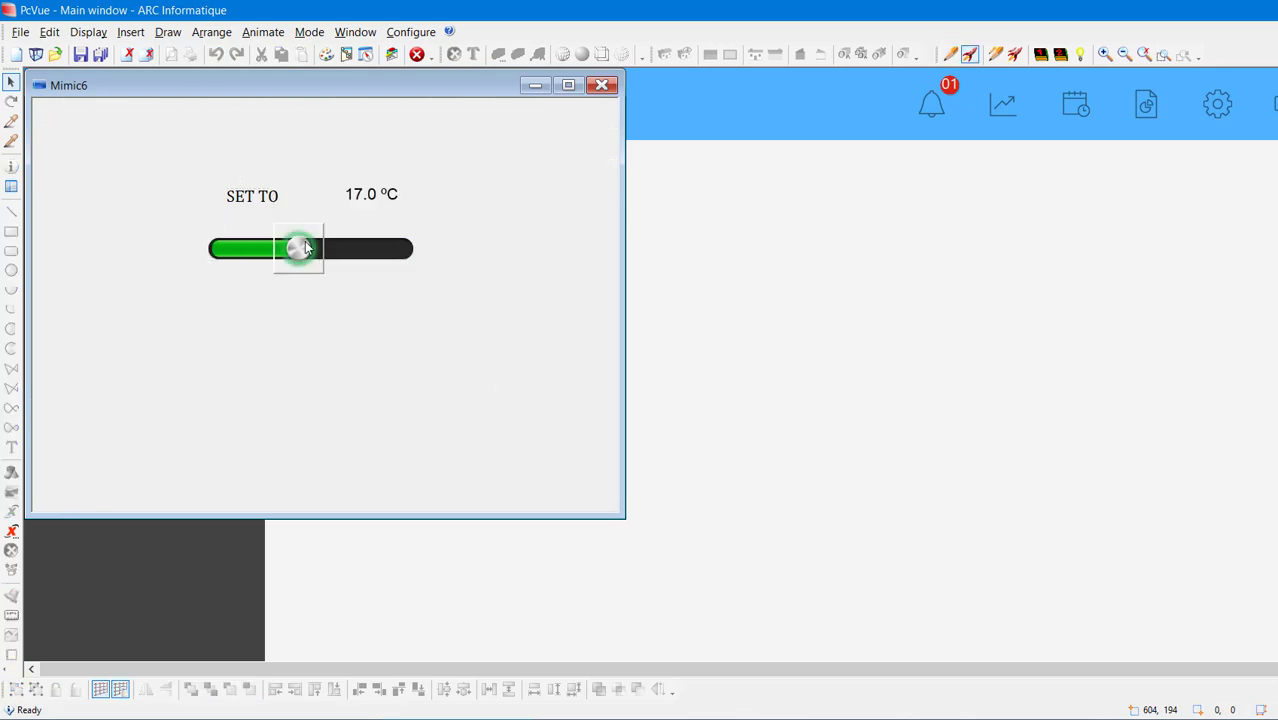
drag(300, 249, 309, 249)
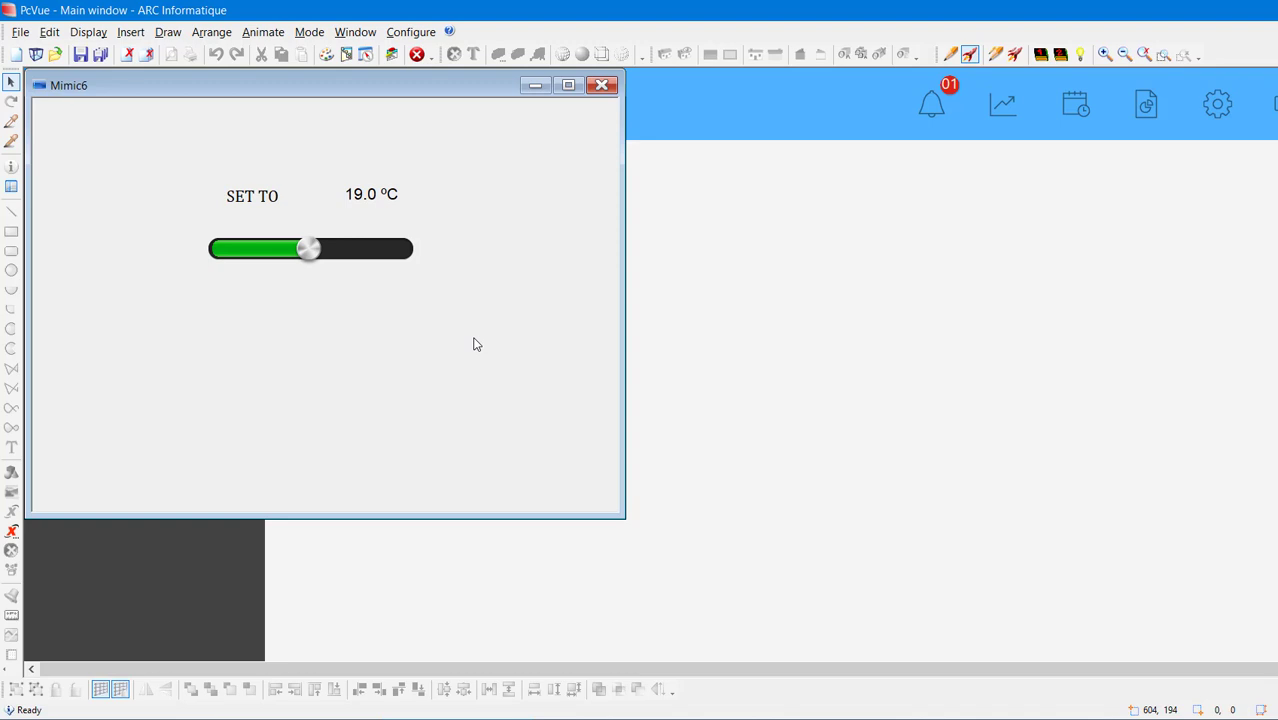
Open a second window of the running mimic beside the first and return the original window to design mode.
right_click(316, 88)
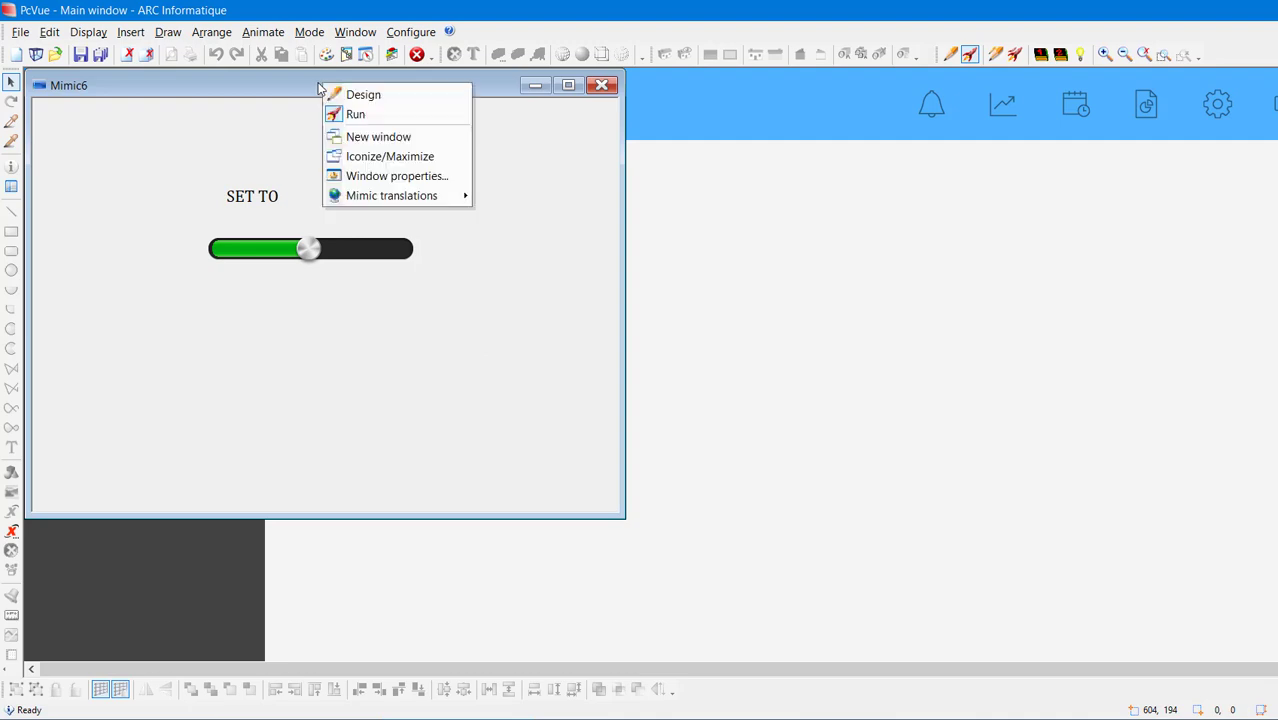
click(371, 136)
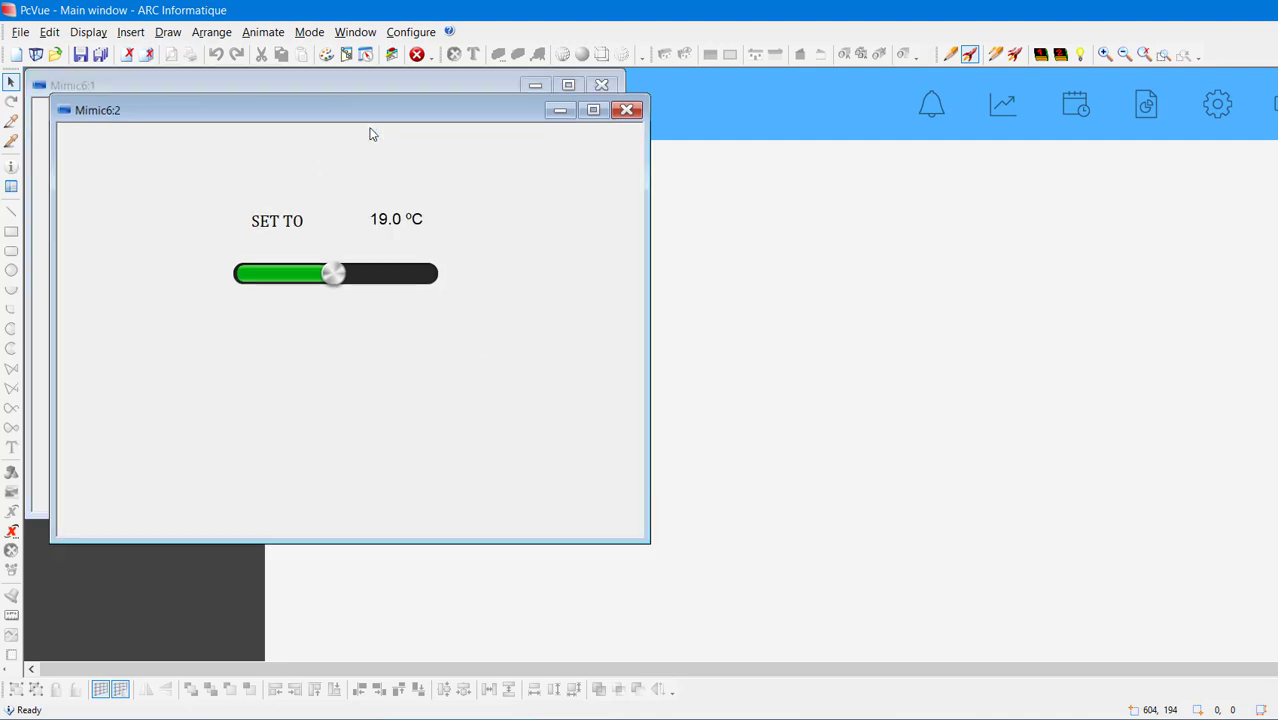
drag(348, 107, 1036, 83)
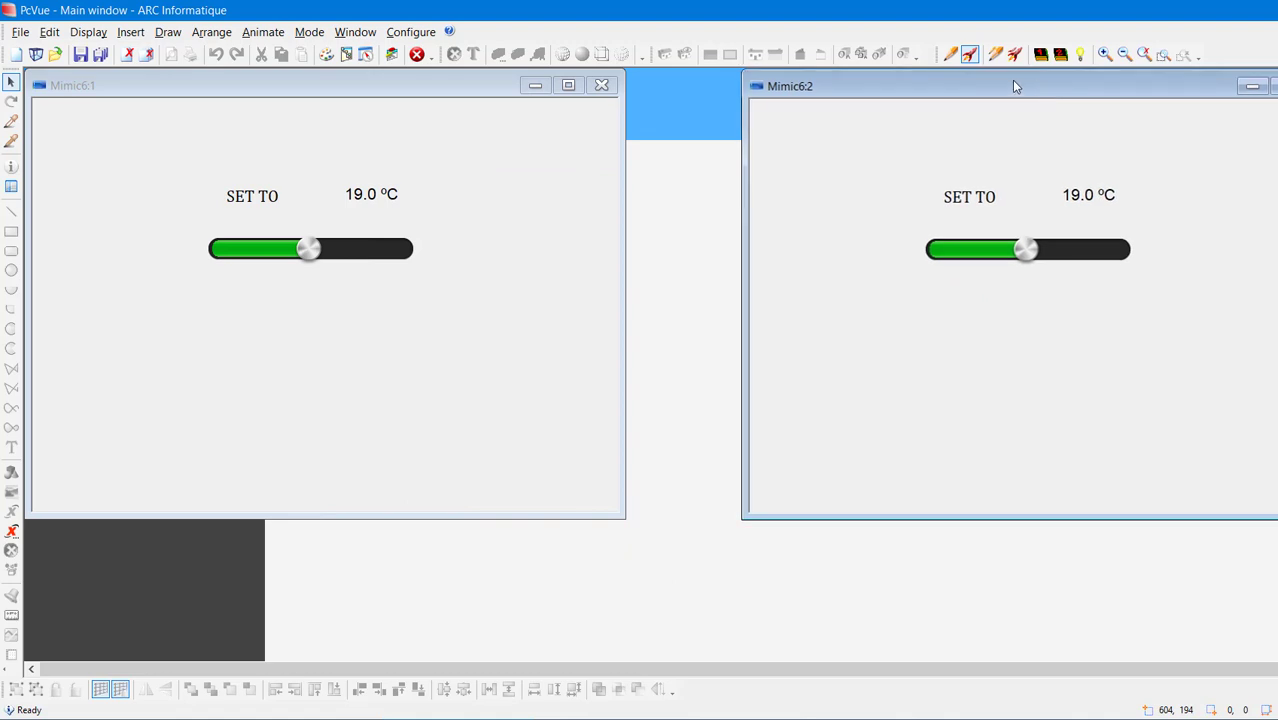
click(351, 108)
right_click(352, 105)
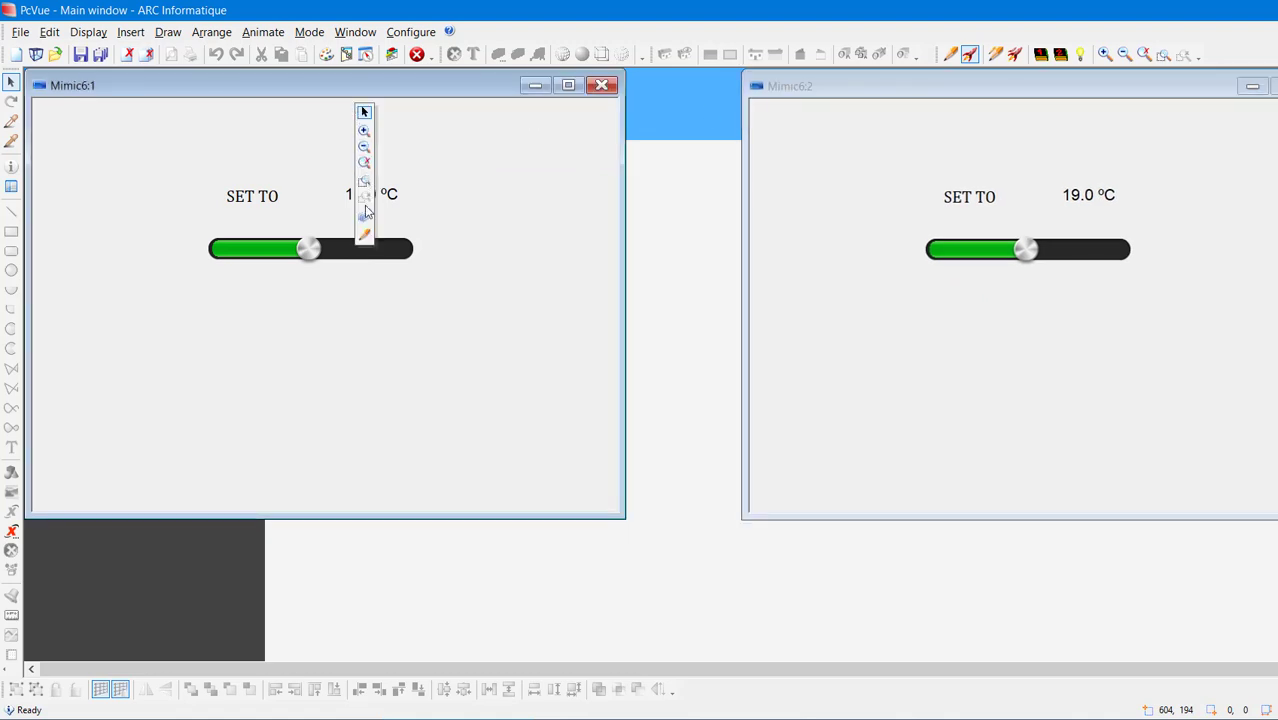
click(364, 235)
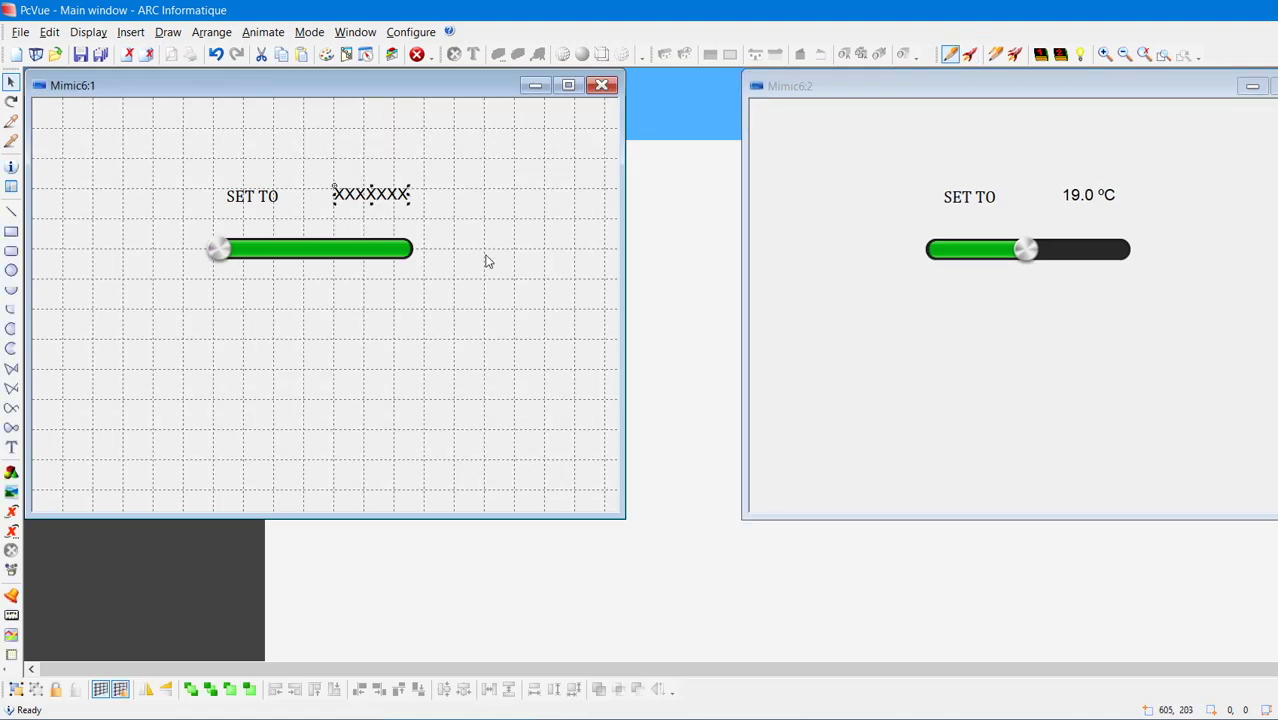
Copy the SET TO and XXXXXXX texts, paste them below the slider and line them up under the originals.
click(408, 365)
drag(197, 161, 446, 219)
right_click(363, 198)
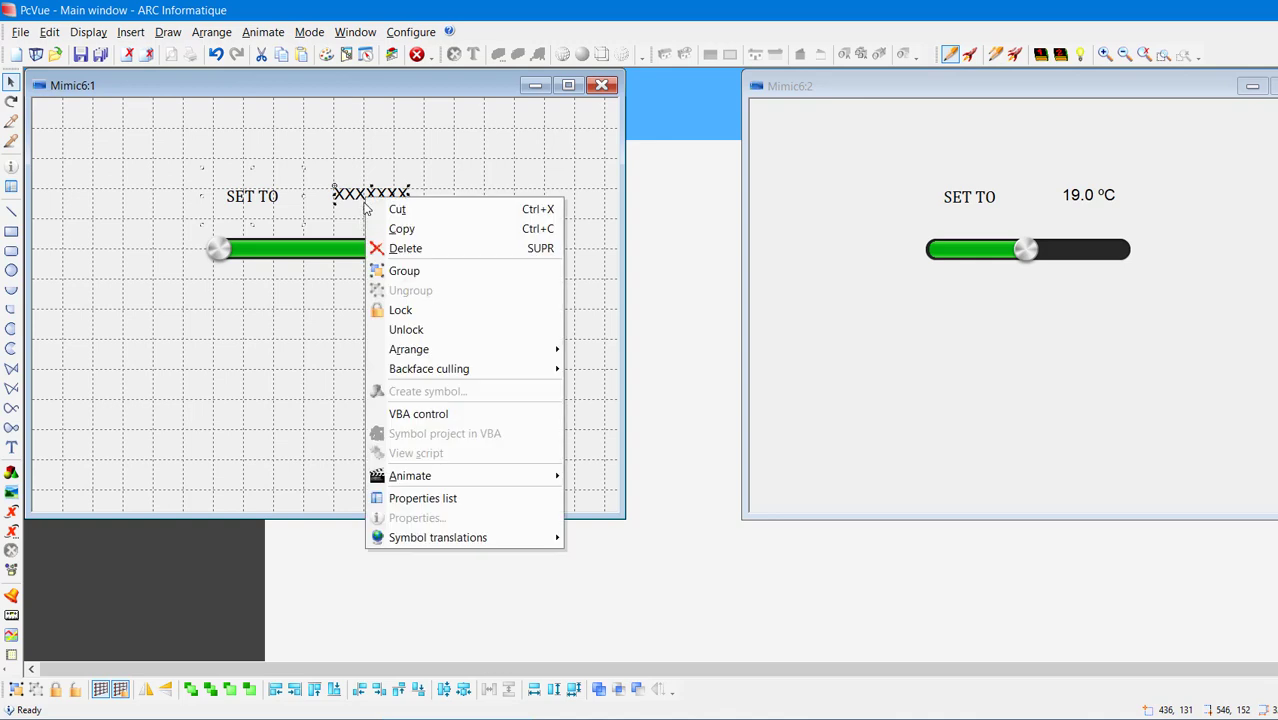
click(401, 229)
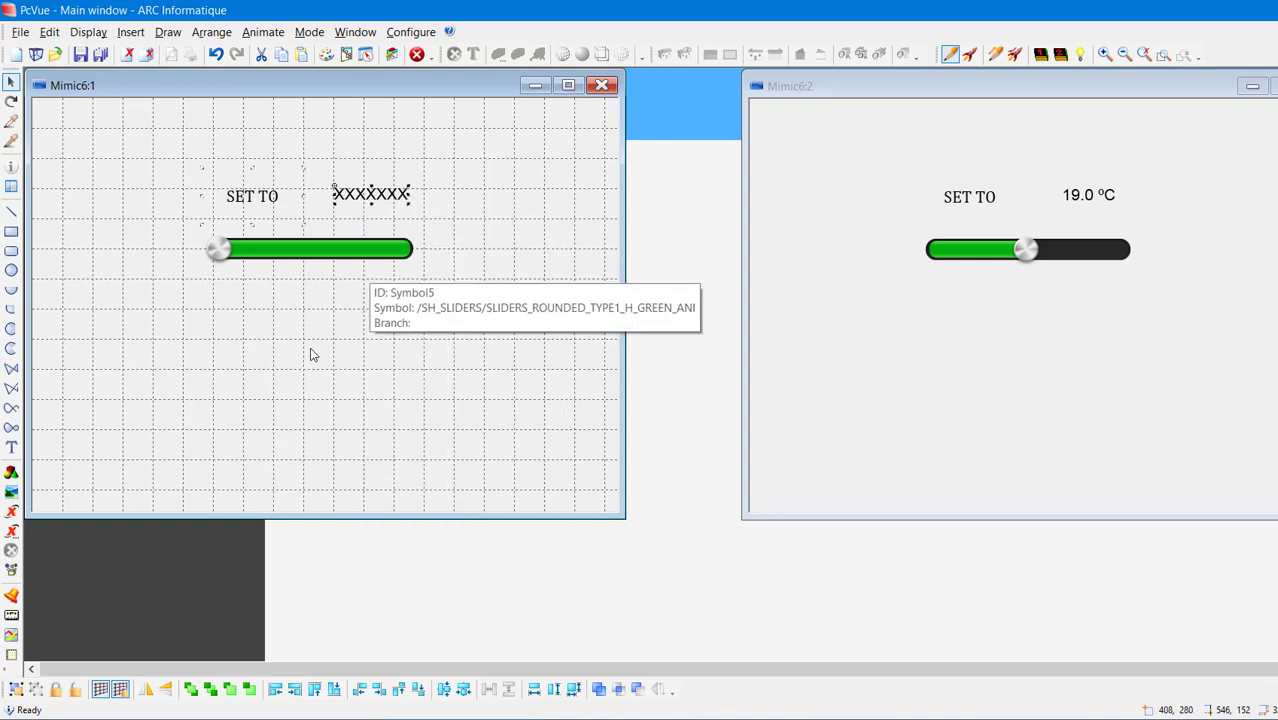
right_click(310, 364)
click(346, 376)
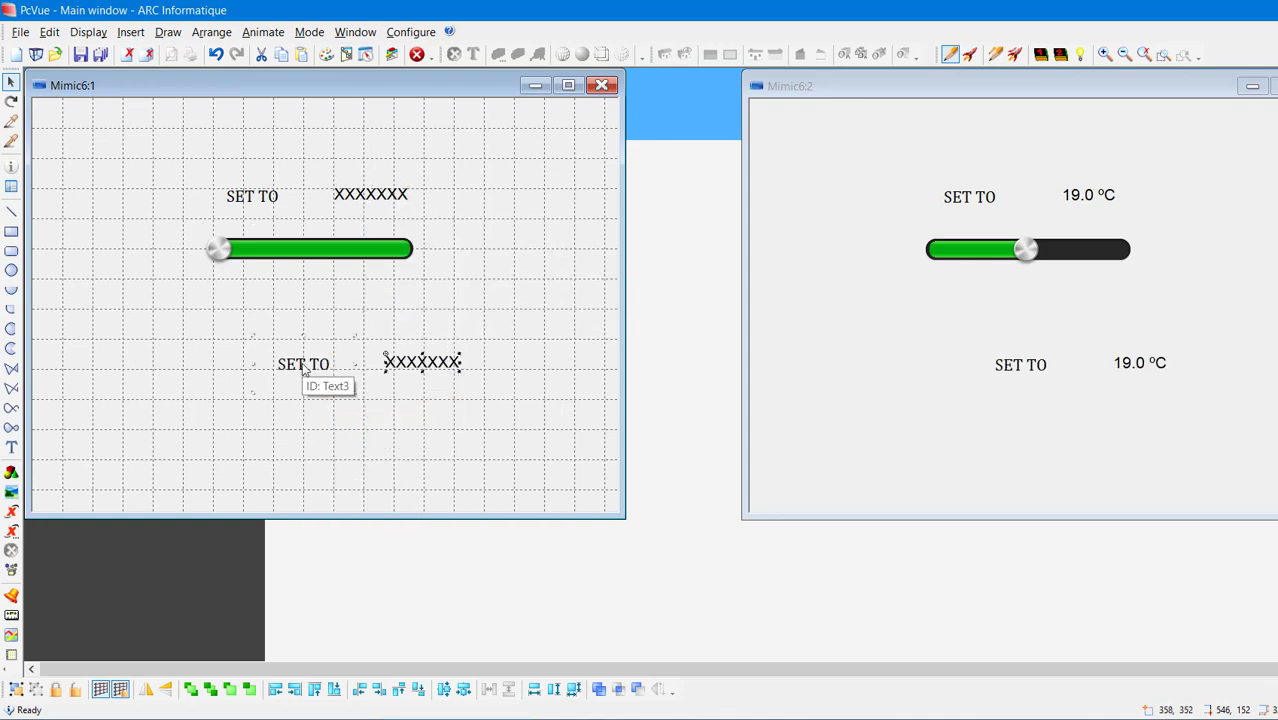
drag(342, 374, 258, 374)
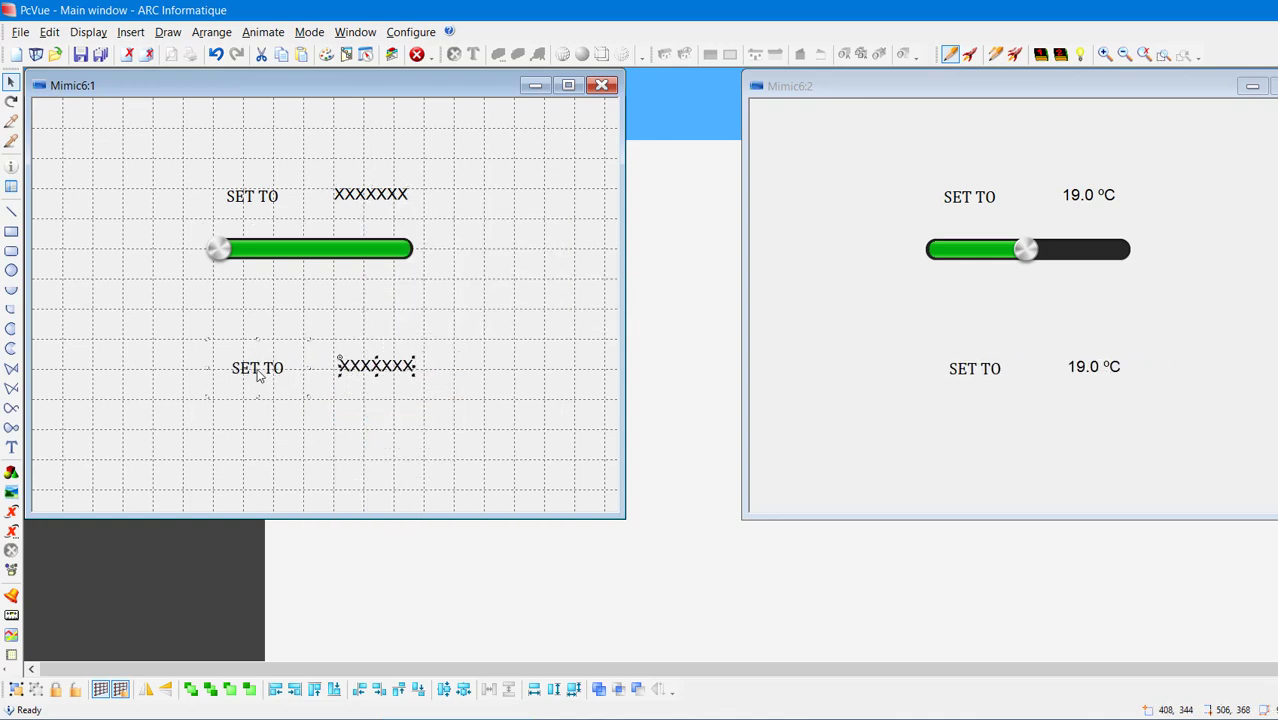
click(477, 414)
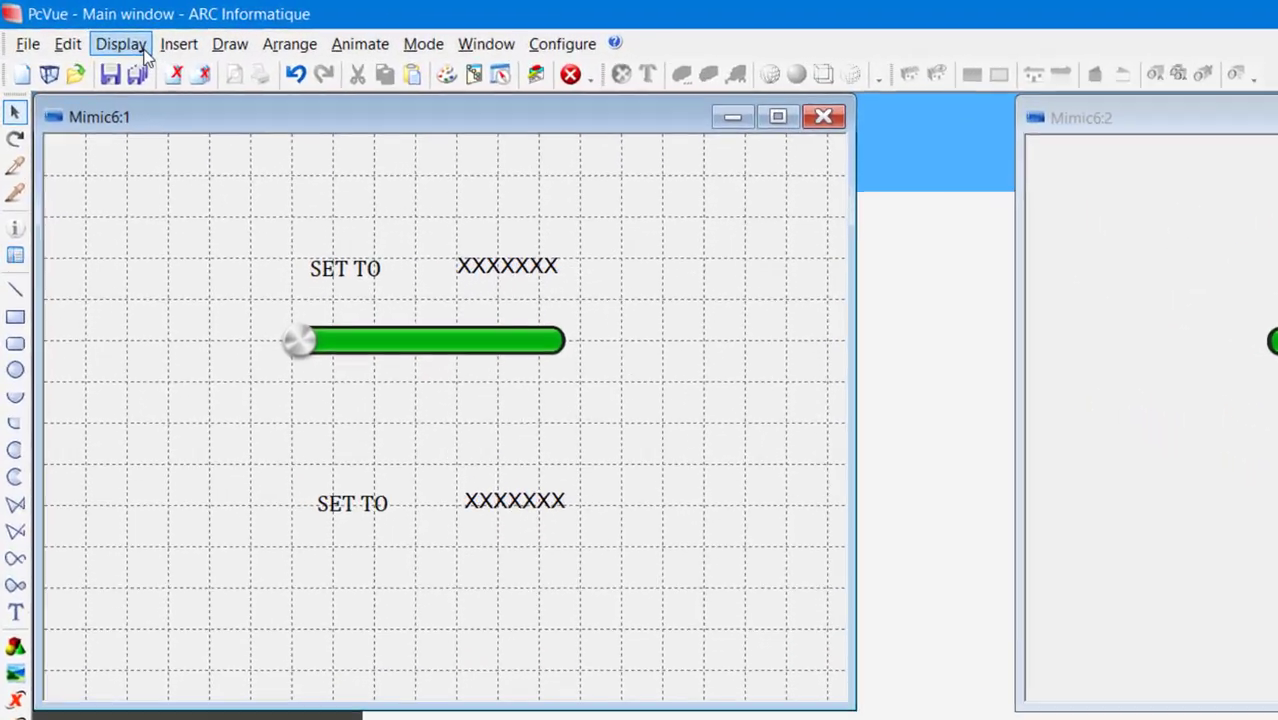
Open the Graphic explorer and place it between the two mimic windows.
click(94, 34)
click(141, 78)
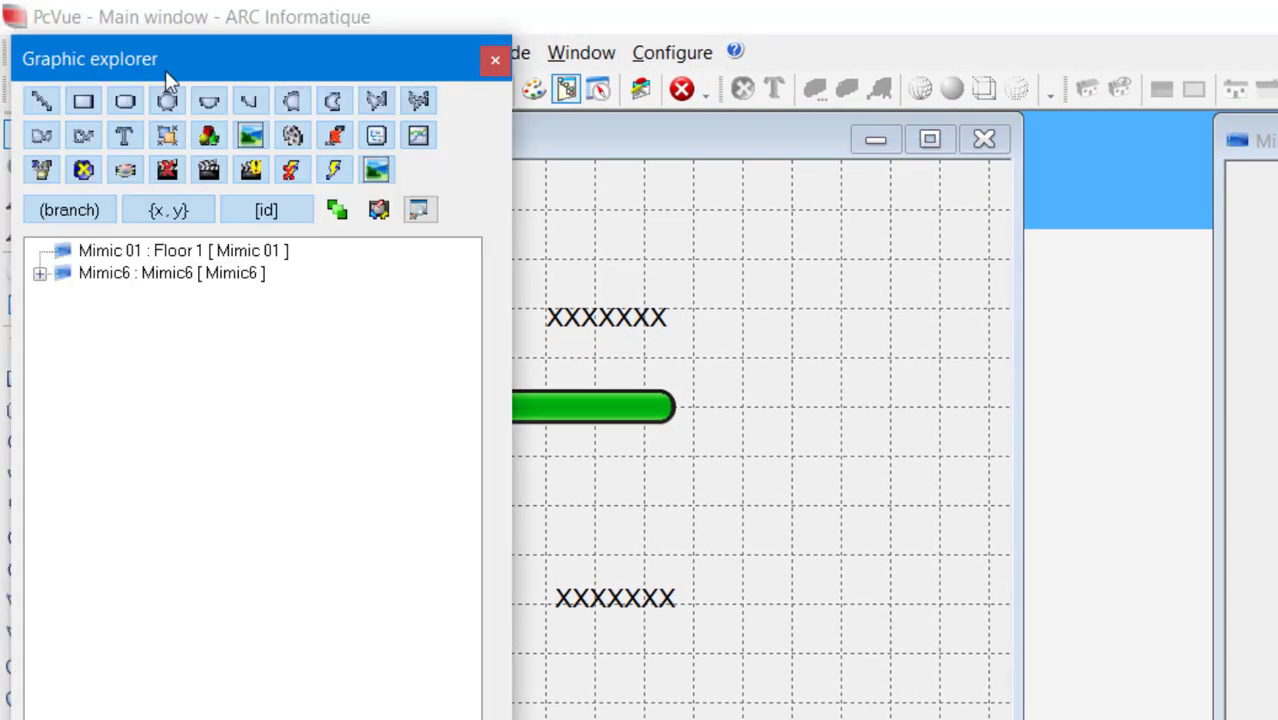
drag(165, 62, 1277, 101)
drag(857, 62, 741, 48)
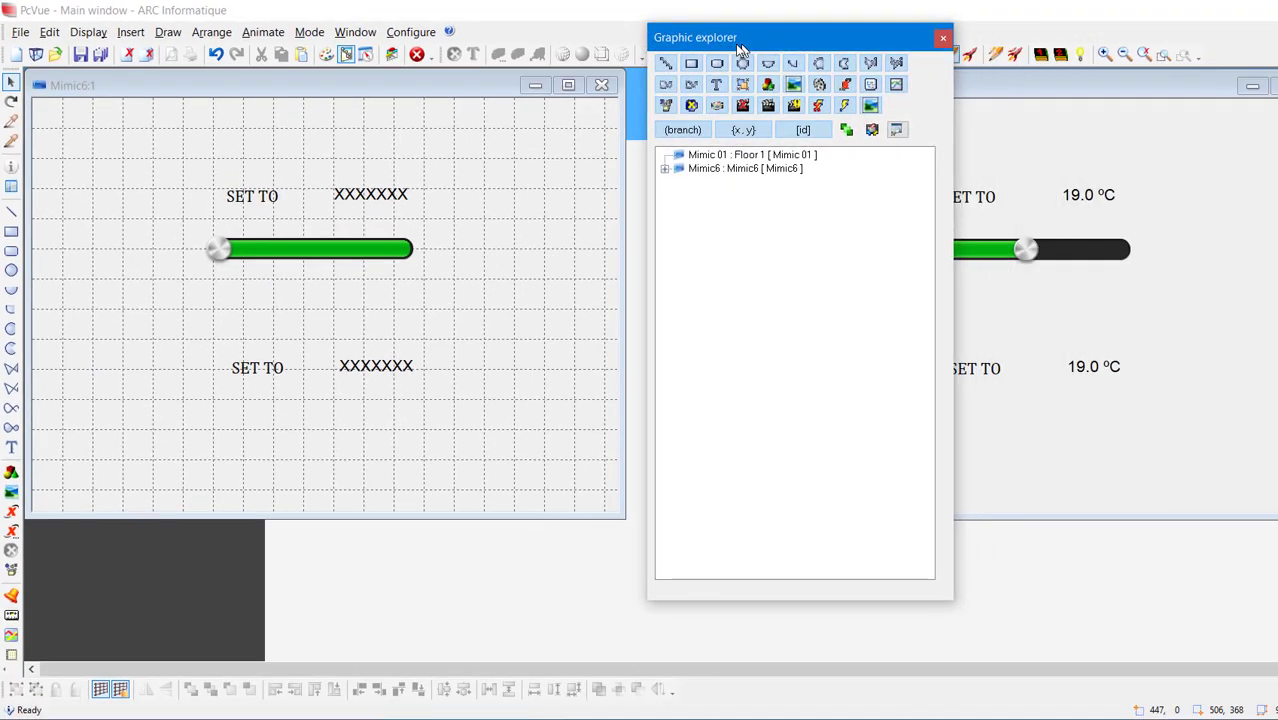
Change the lower SET TO text of Mimic6 to MEASURED TEMPERATURE from the Graphic explorer.
click(664, 168)
click(720, 222)
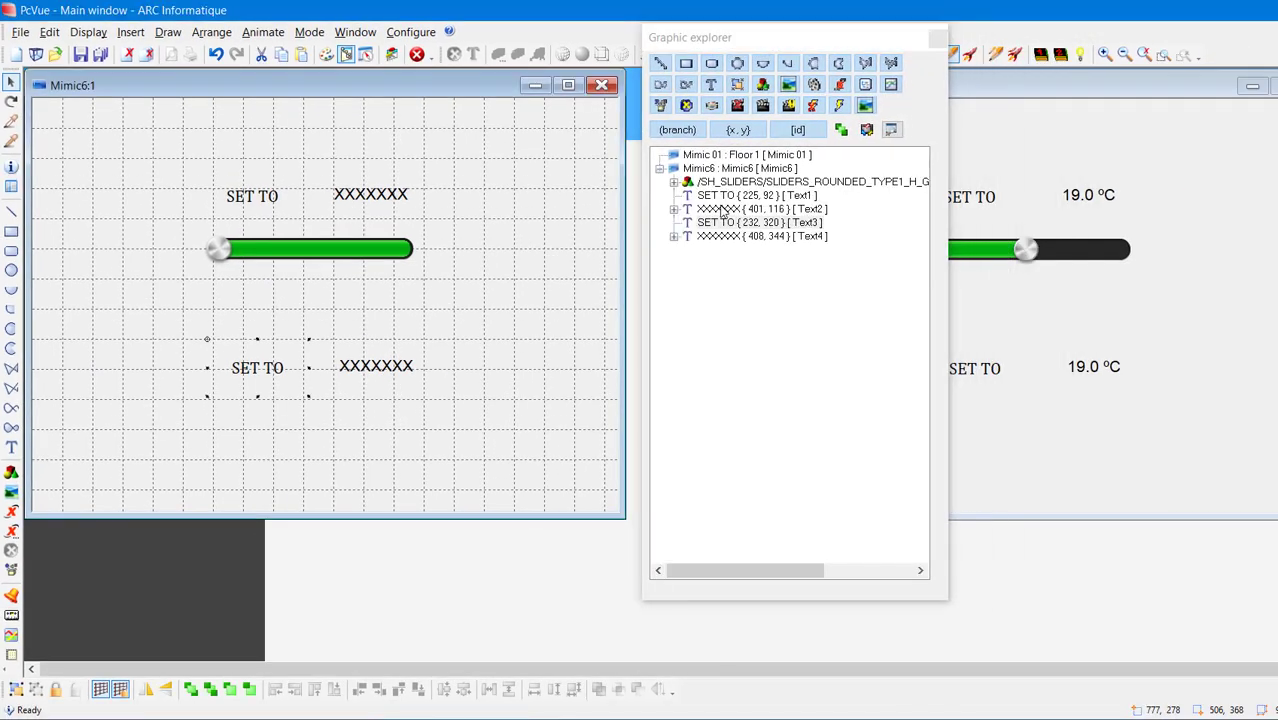
double_click(720, 222)
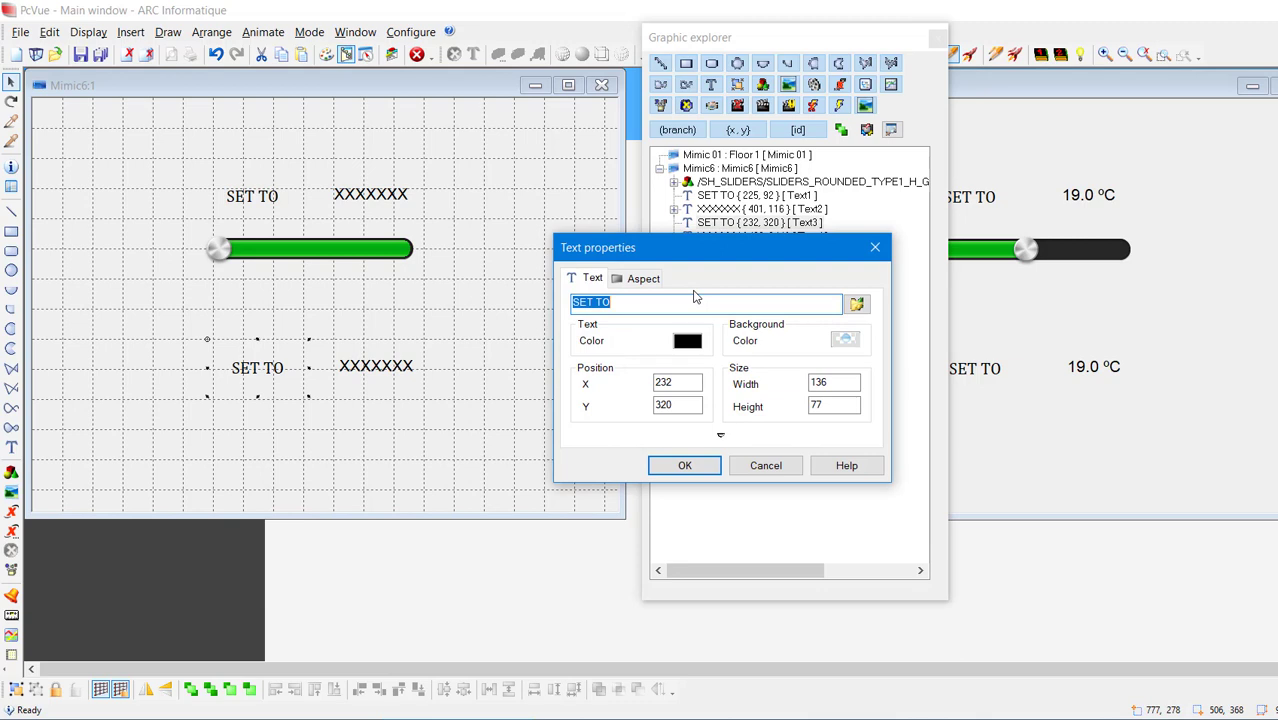
key(ctrl+v)
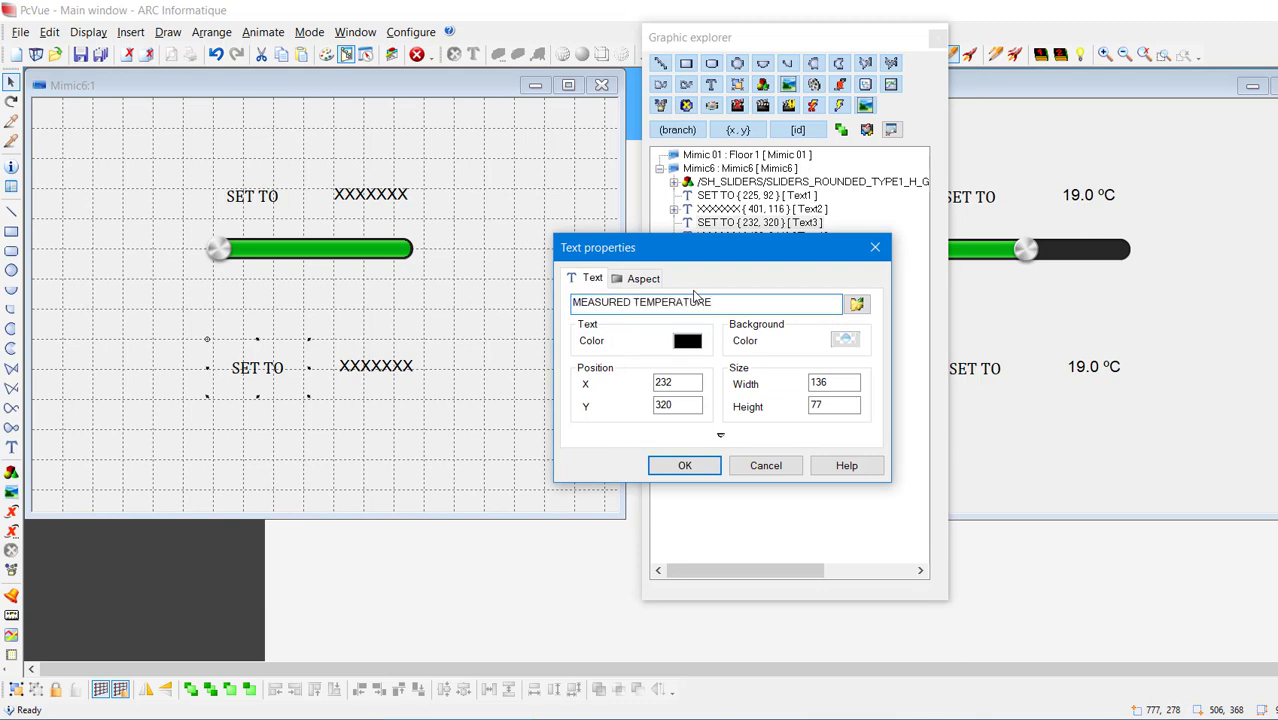
click(697, 470)
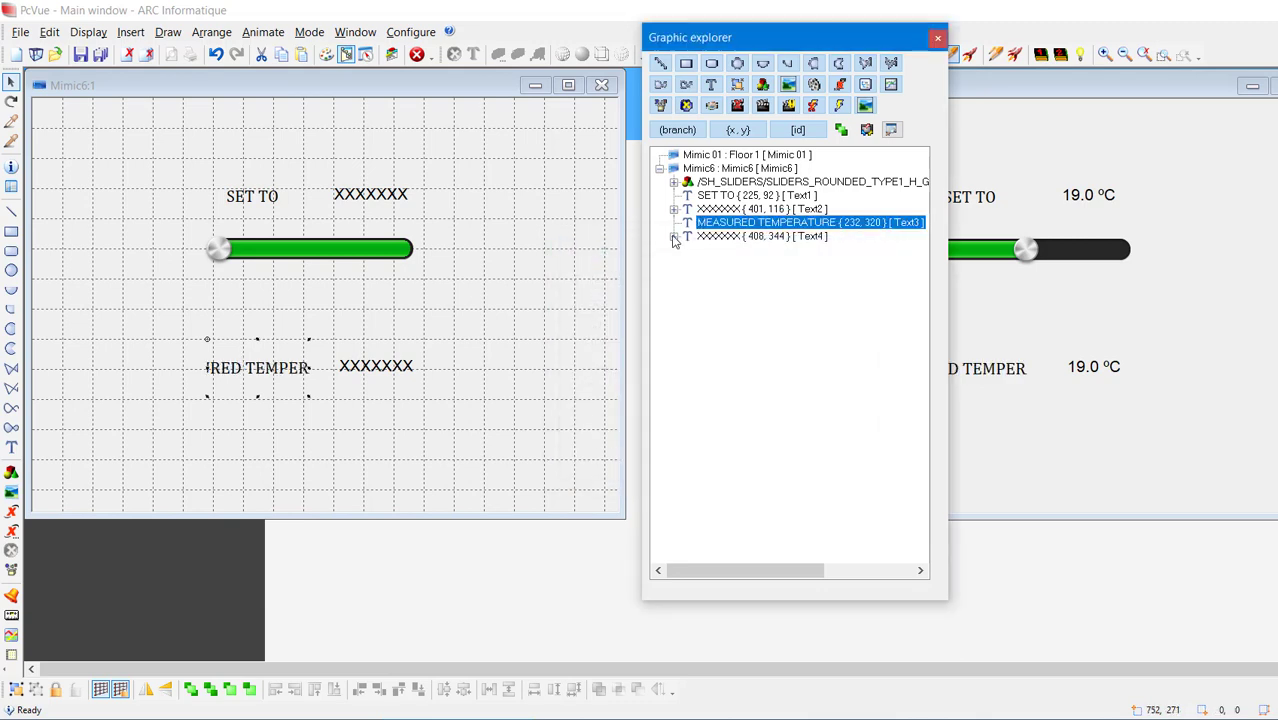
Link the lower XXXXXXX text's Display register animation to the Temp_VAL variable of Thermostat01.
click(674, 237)
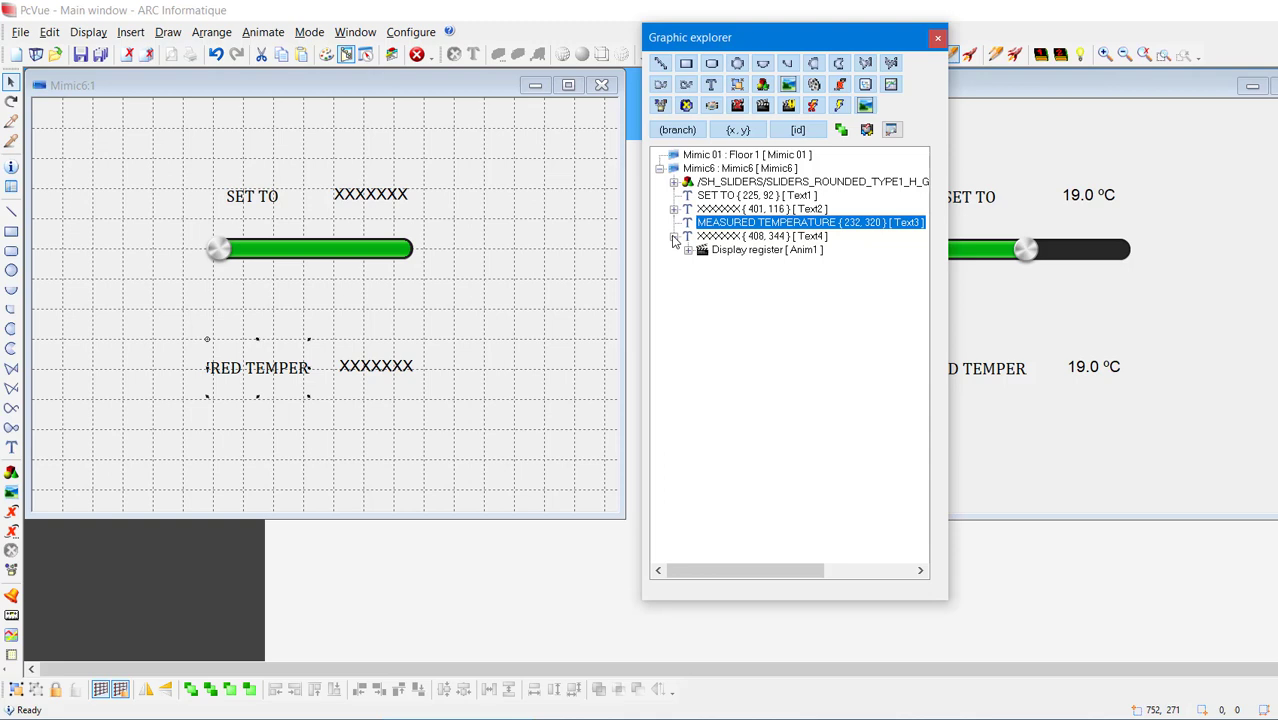
double_click(722, 253)
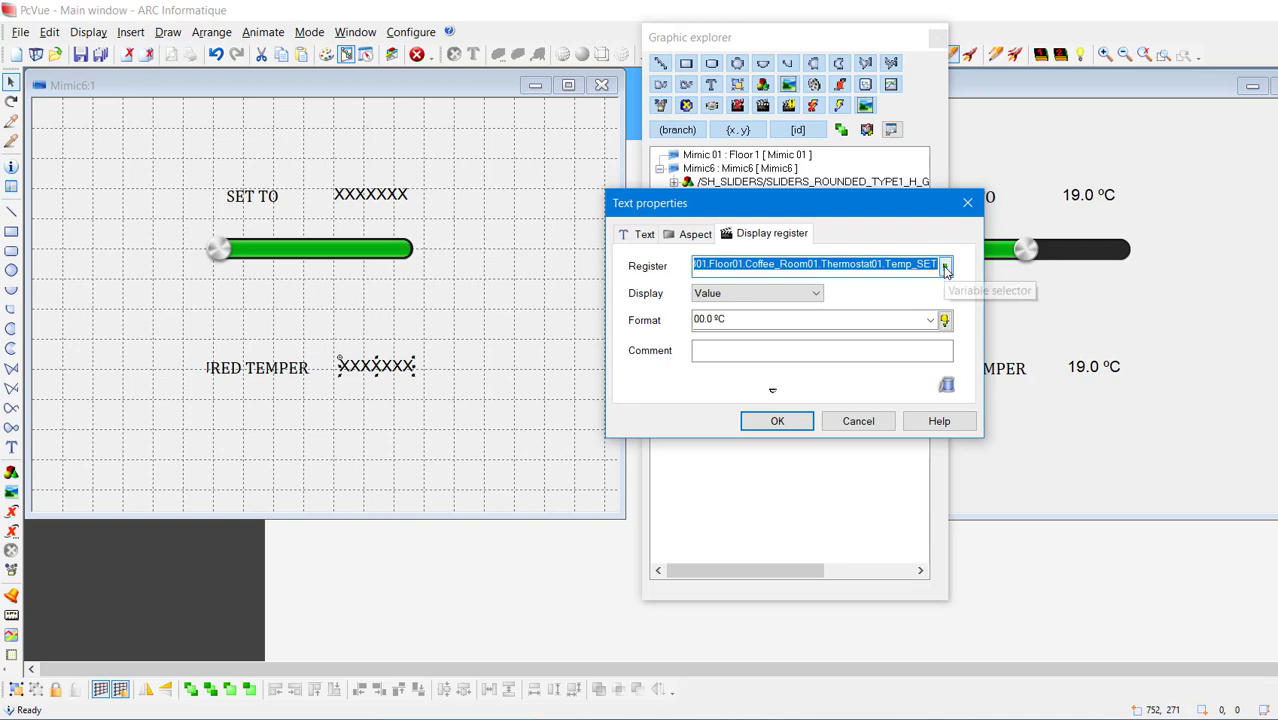
click(944, 266)
click(818, 308)
click(1105, 420)
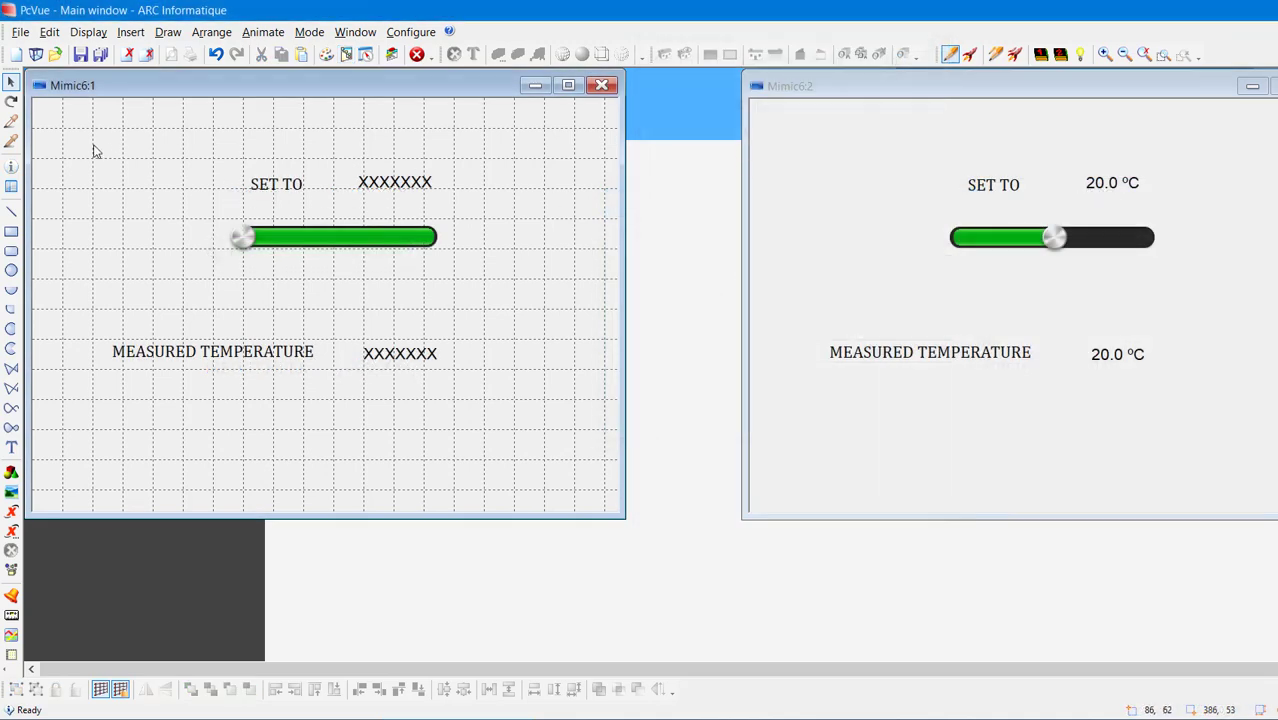
Cut the slider and all texts from Mimic6, paste them into the Floor 1 mimic and place them in its upper content area.
drag(88, 139, 538, 415)
key(ctrl+x)
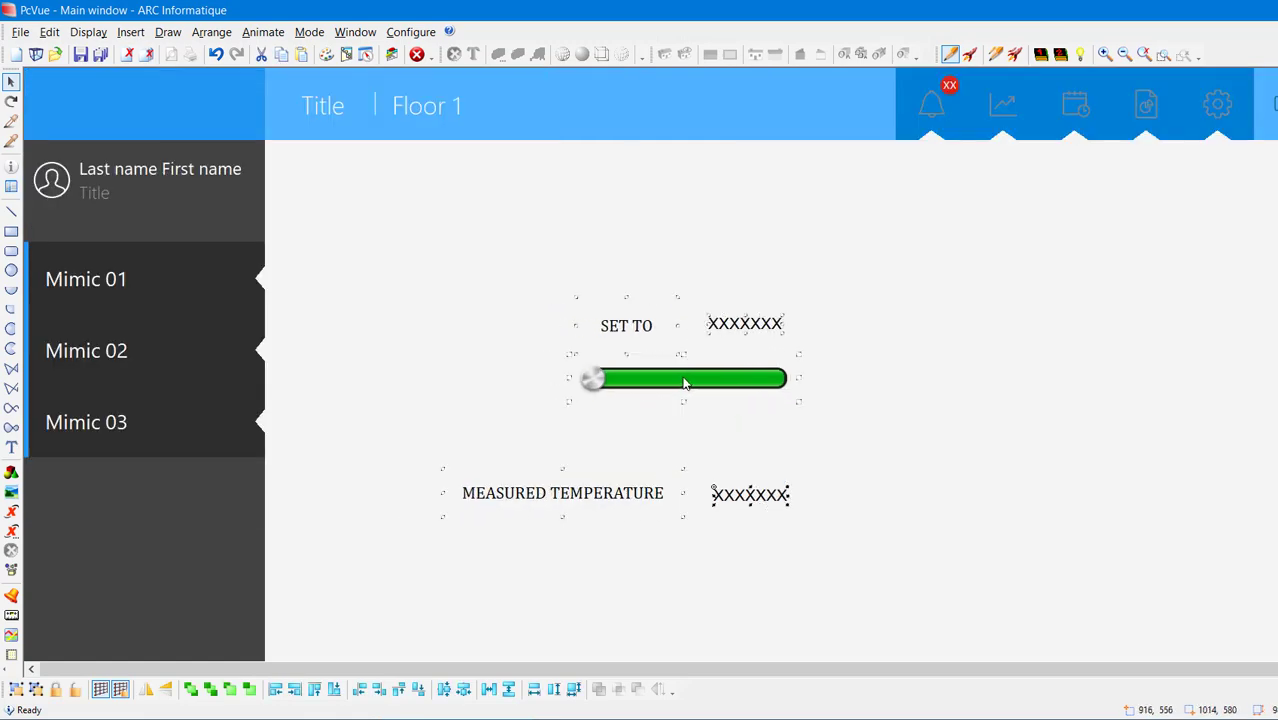
drag(668, 358, 608, 286)
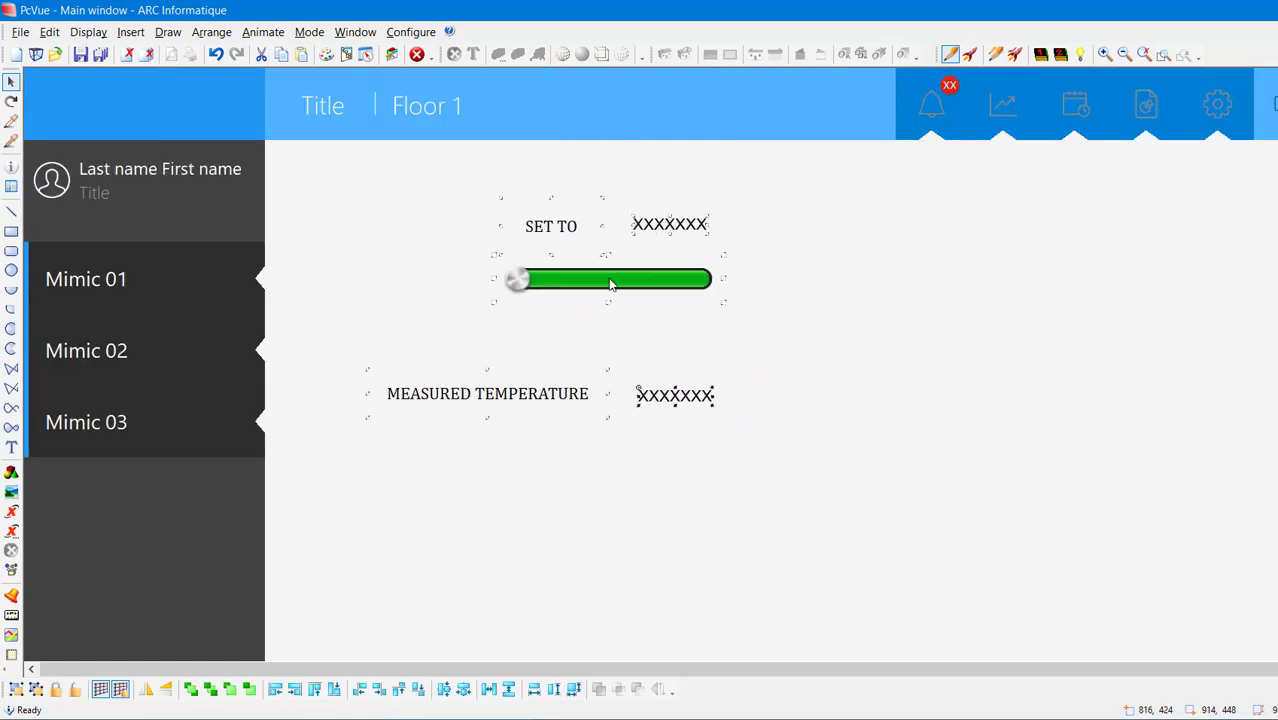
click(903, 360)
Run the Floor 1 mimic and lower the setpoint slider to 14.0 ºC.
click(969, 54)
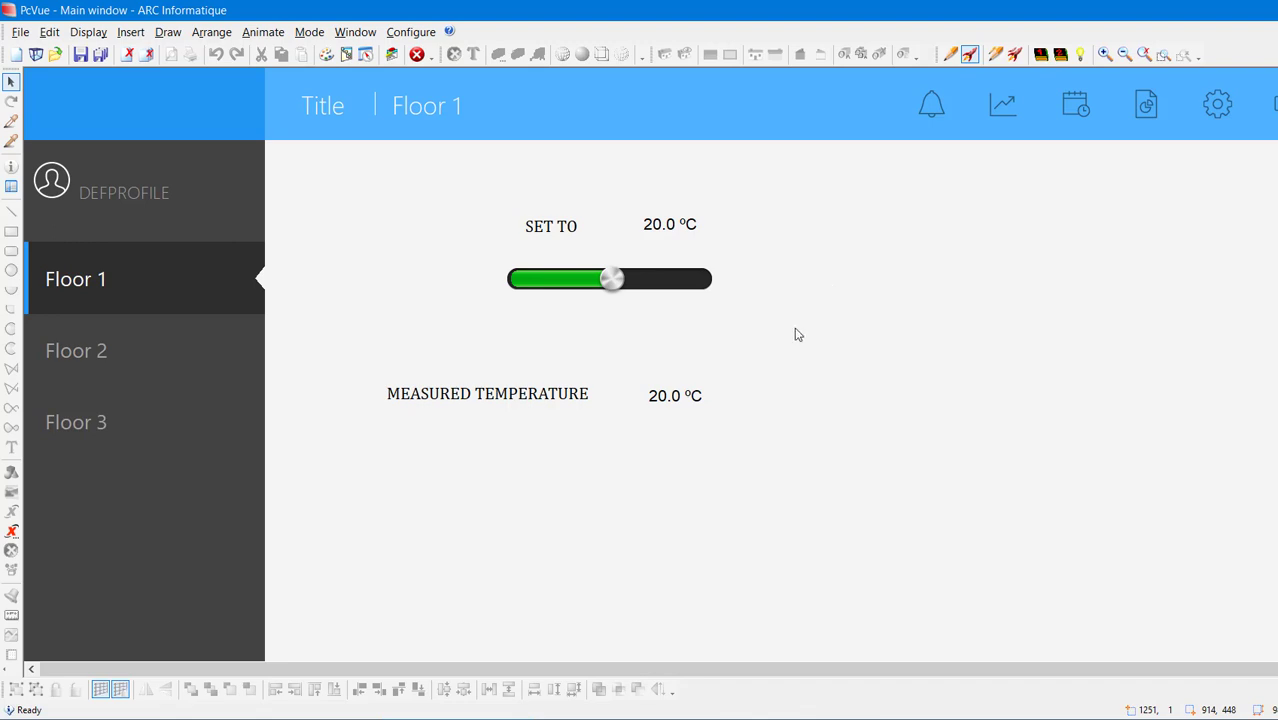
click(607, 281)
drag(607, 281, 580, 281)
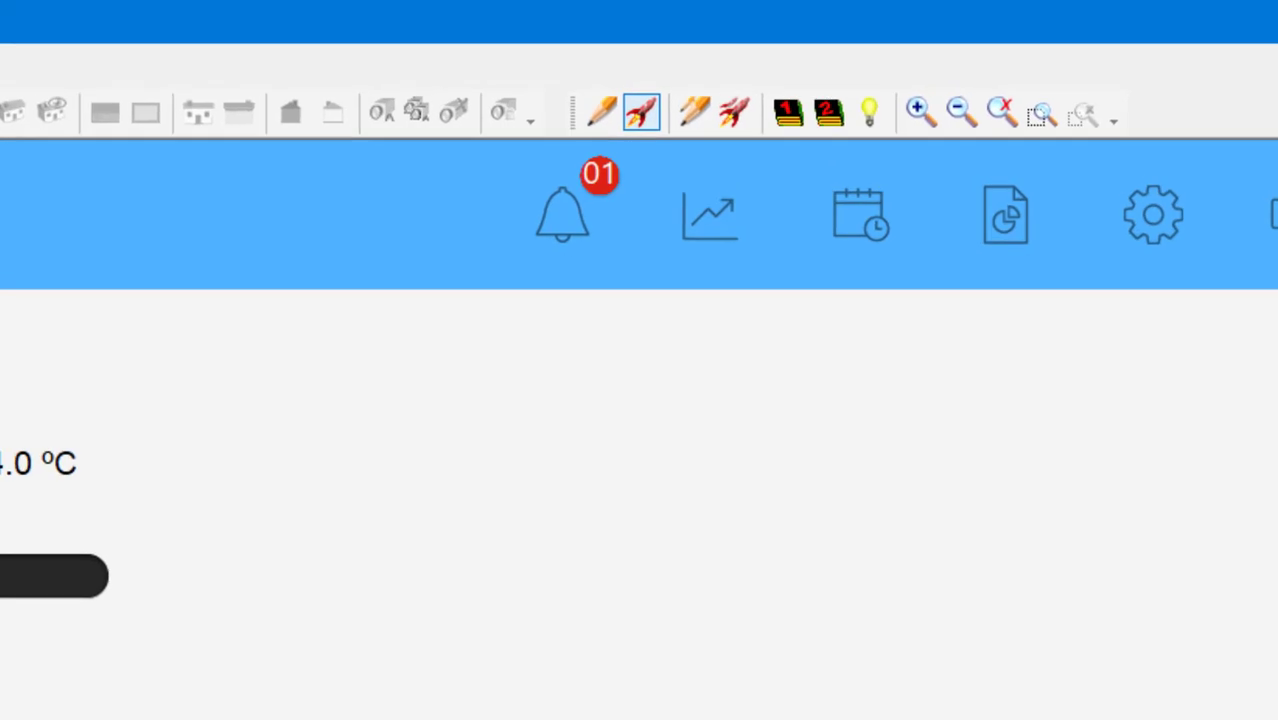
Open the ALARMS page, saving the changes to Mimic 01, and acknowledge the Temp_VAL_low alarm.
click(560, 205)
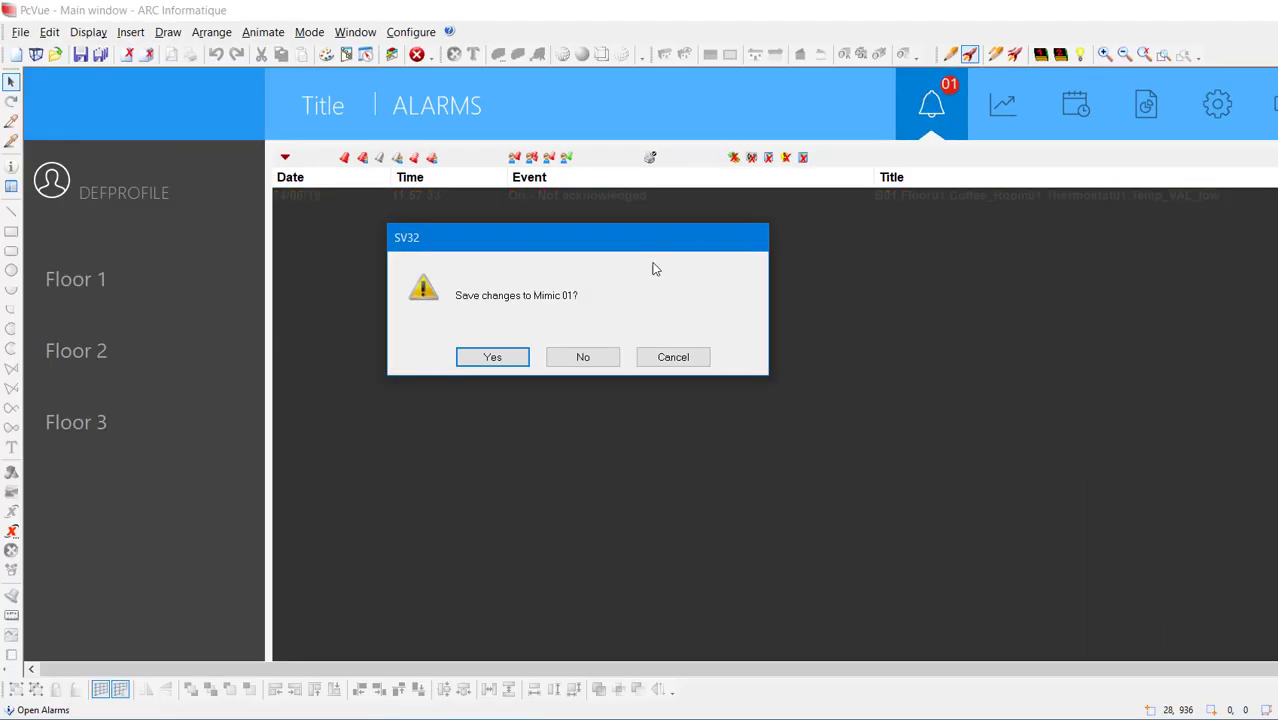
click(492, 357)
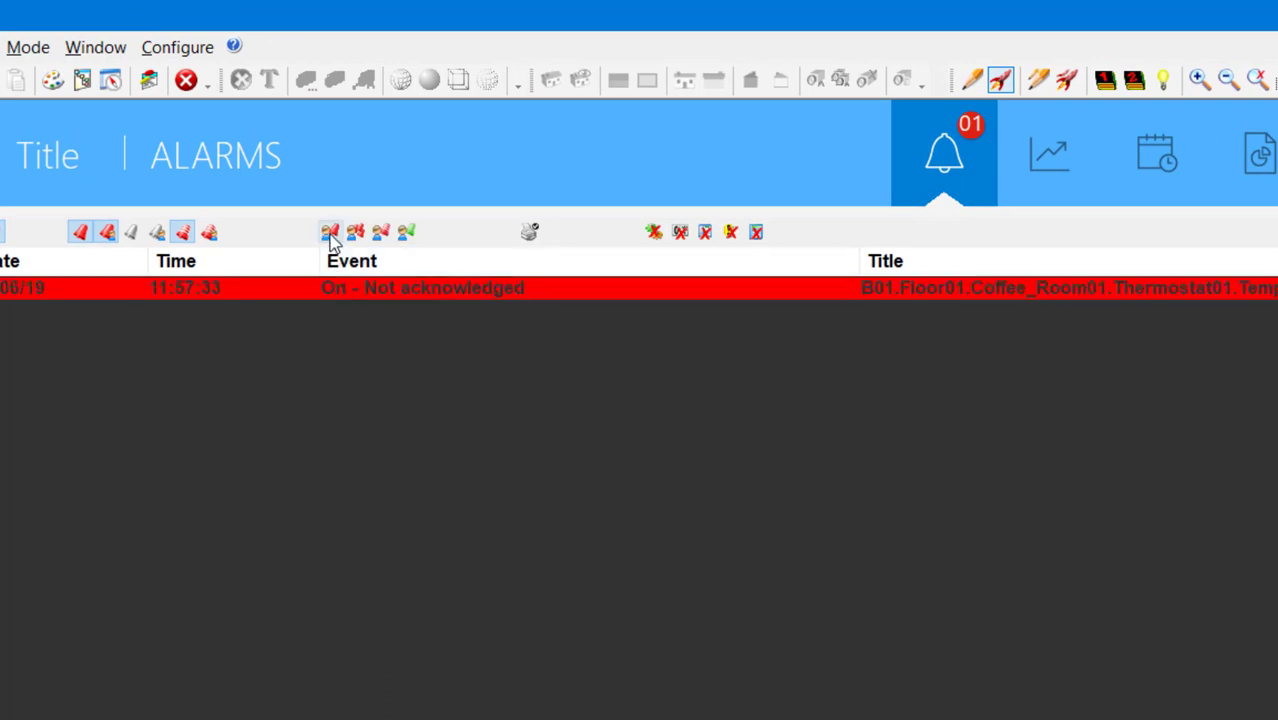
click(331, 236)
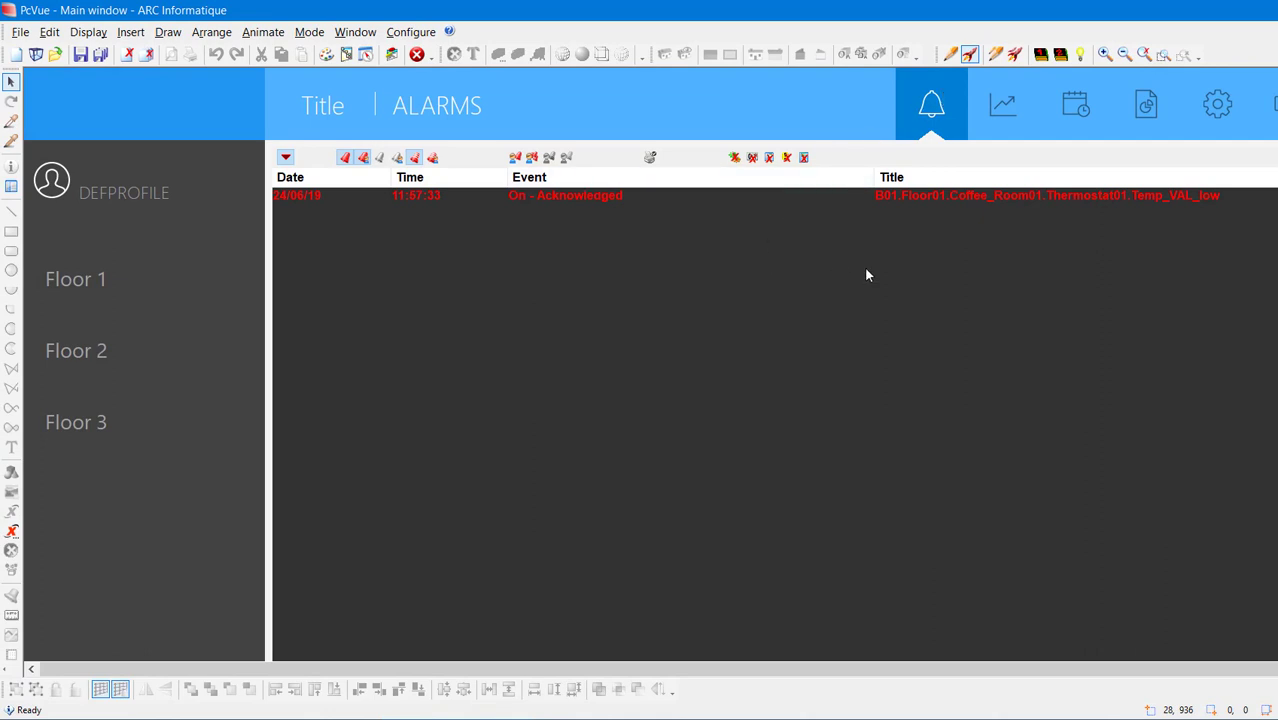
Open the TRENDS page in design mode and disable the four existing system curves in the trend viewer's curve settings.
click(1003, 107)
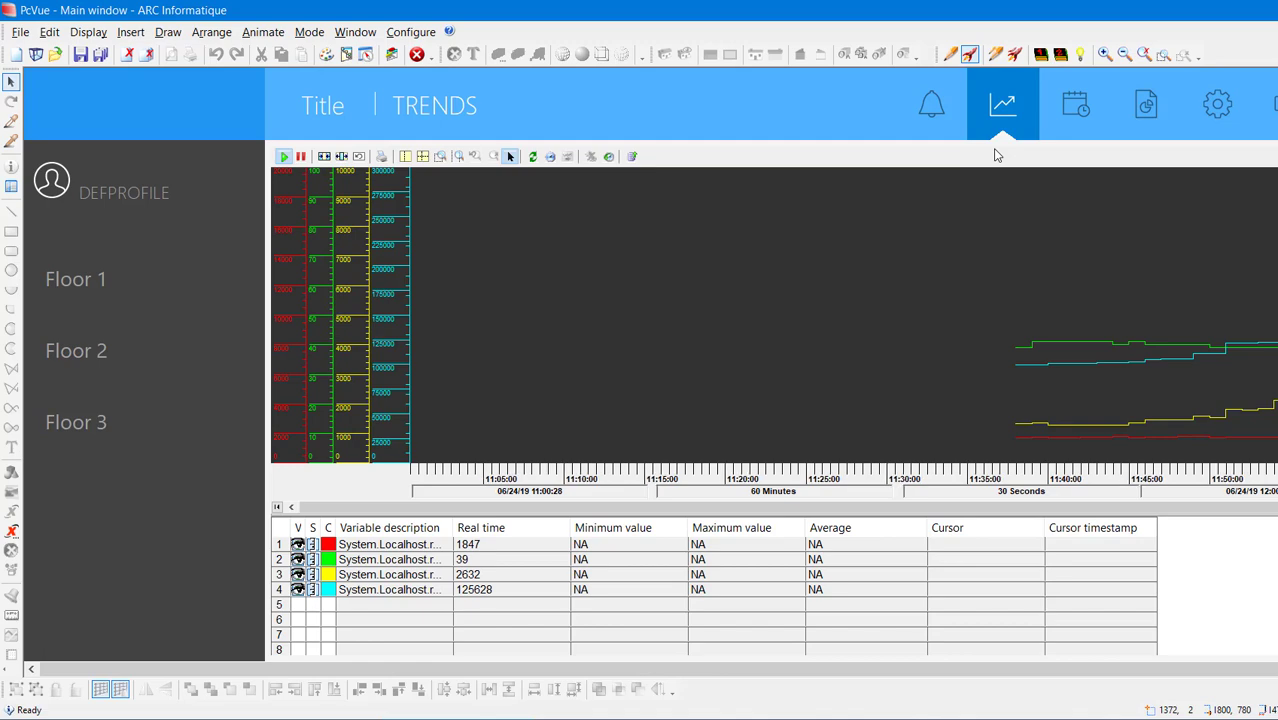
click(949, 54)
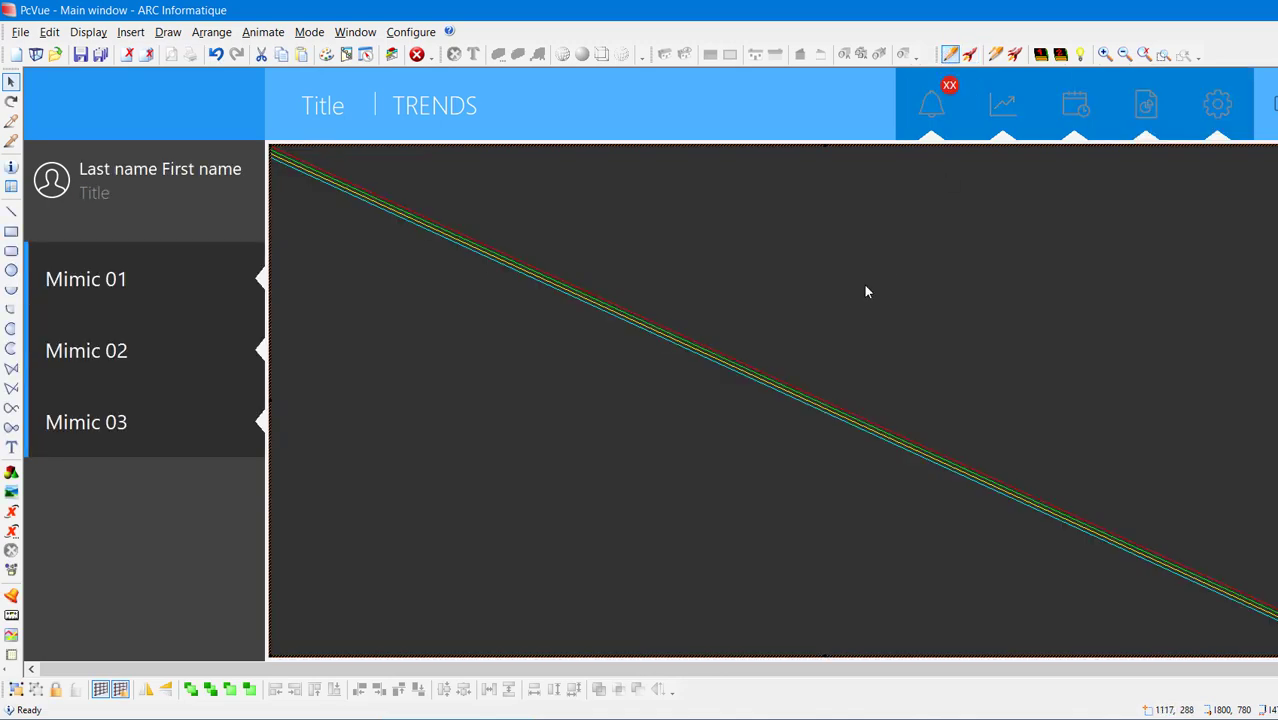
double_click(864, 285)
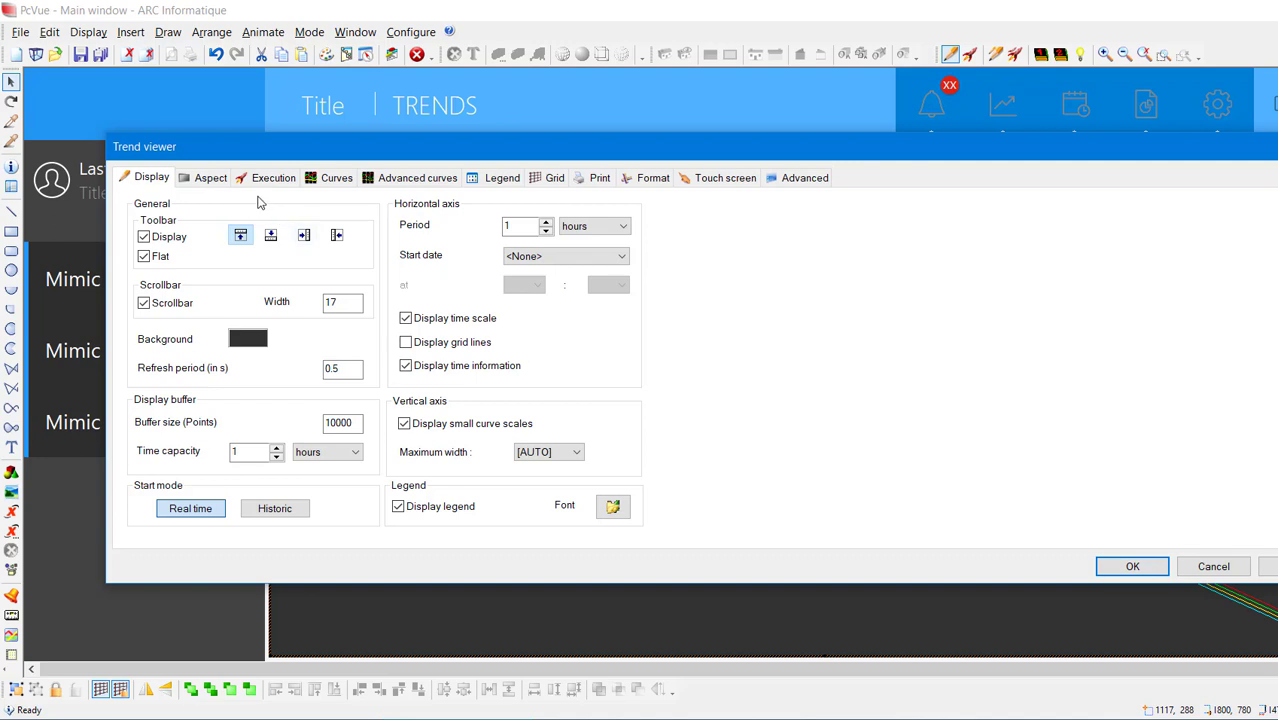
click(320, 182)
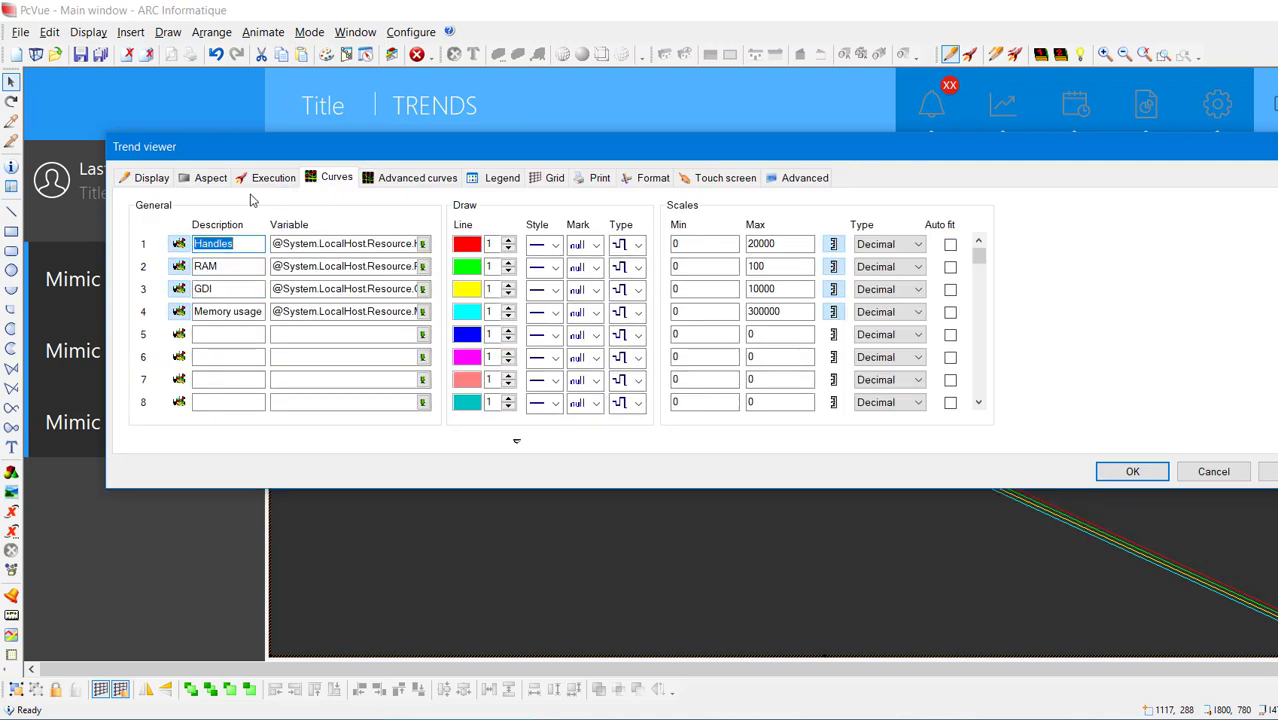
click(180, 247)
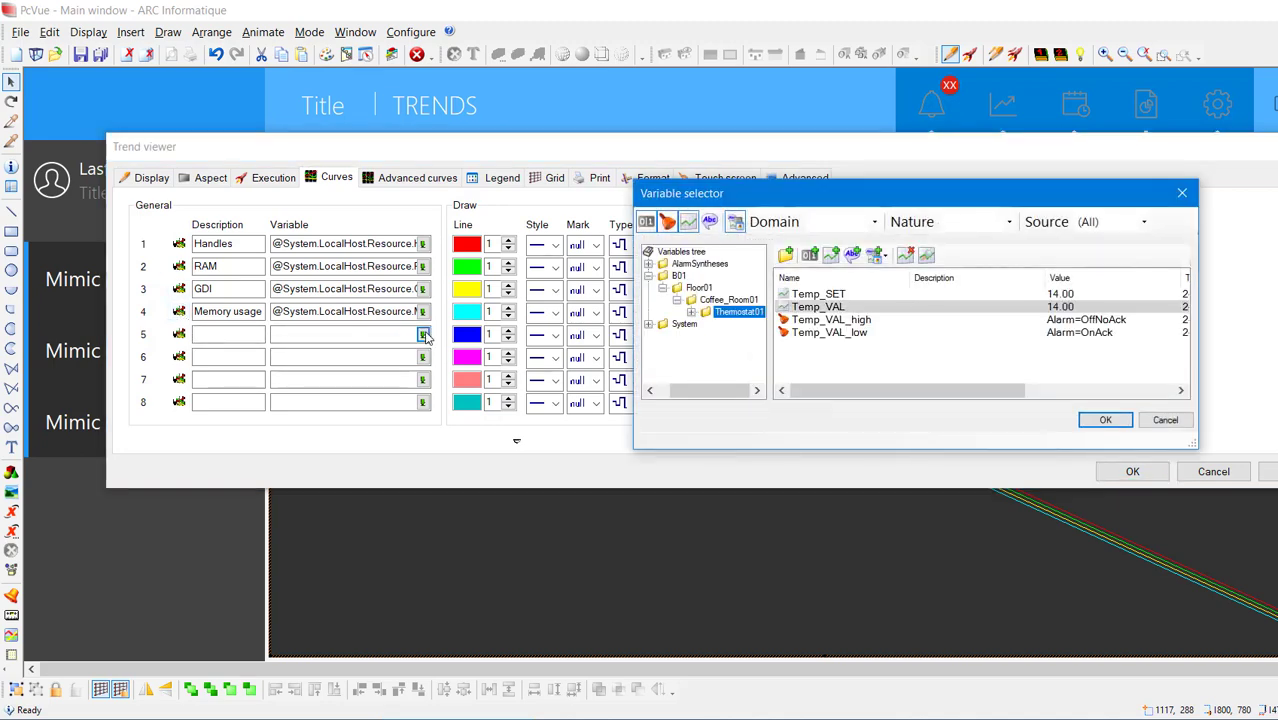
Assign Thermostat01's Temp_VAL to curve 5, colour its line white, display its scale and enable auto fit.
double_click(822, 311)
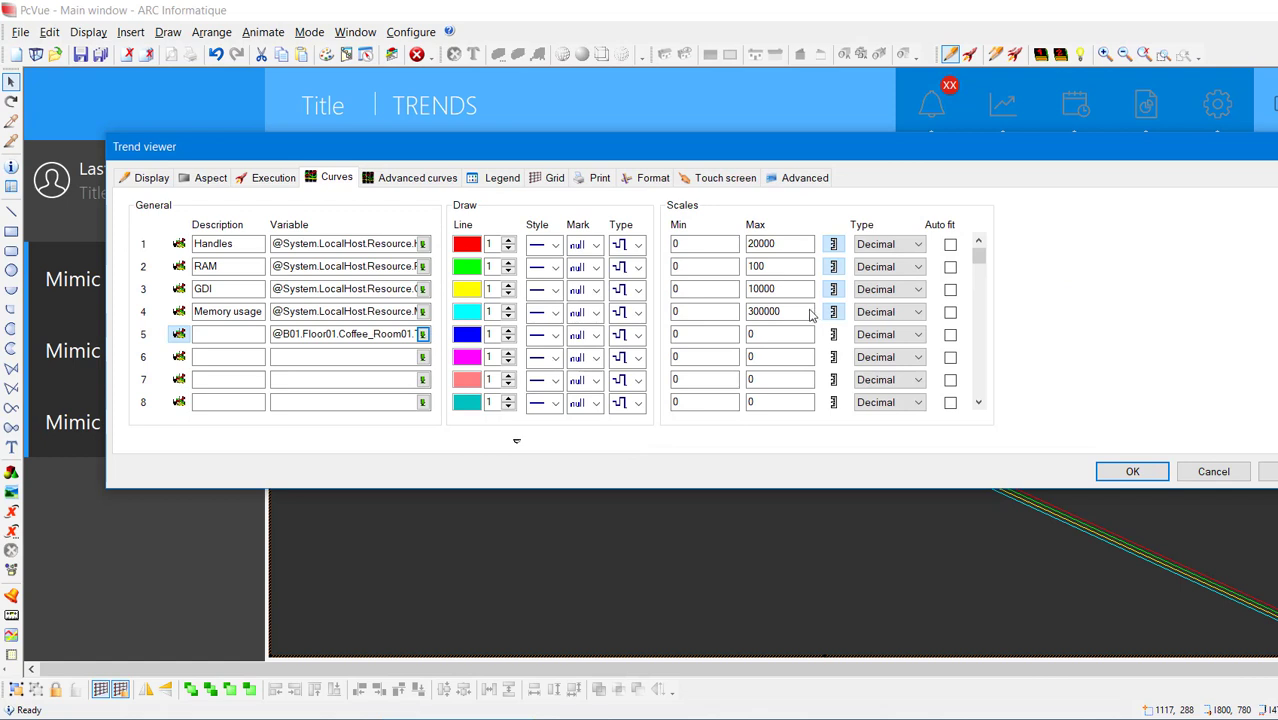
click(464, 338)
click(121, 126)
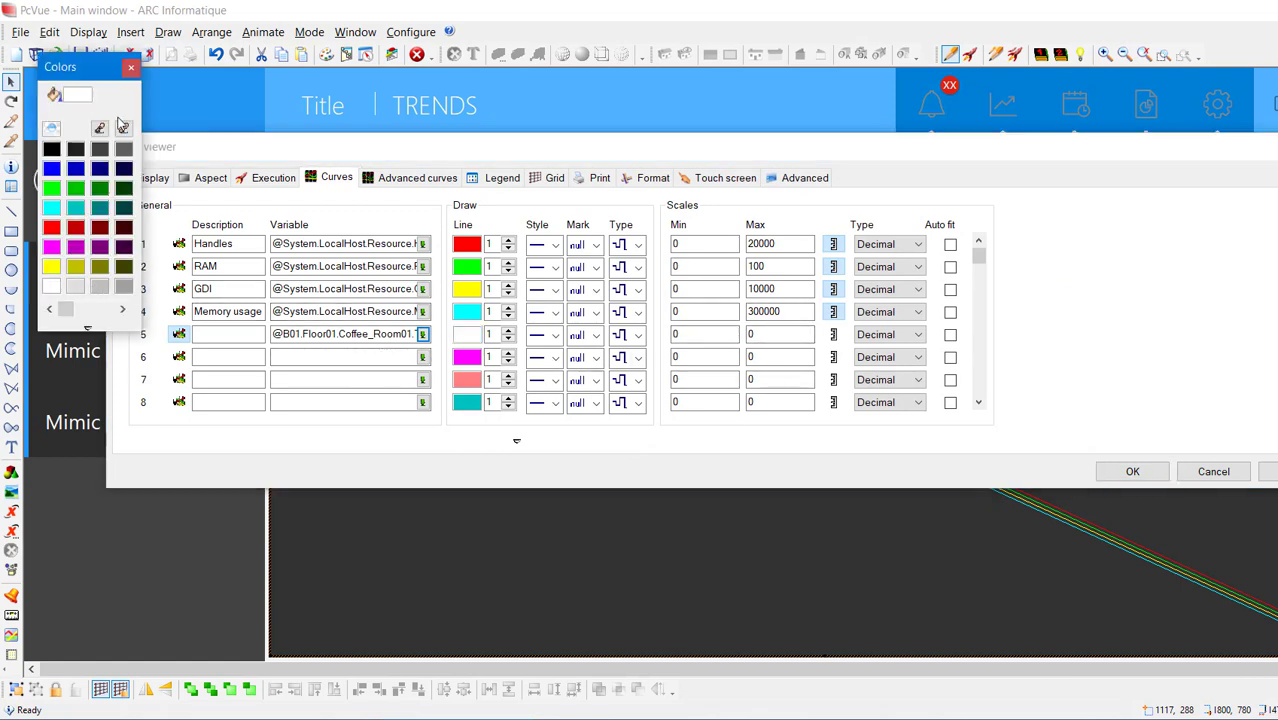
click(133, 69)
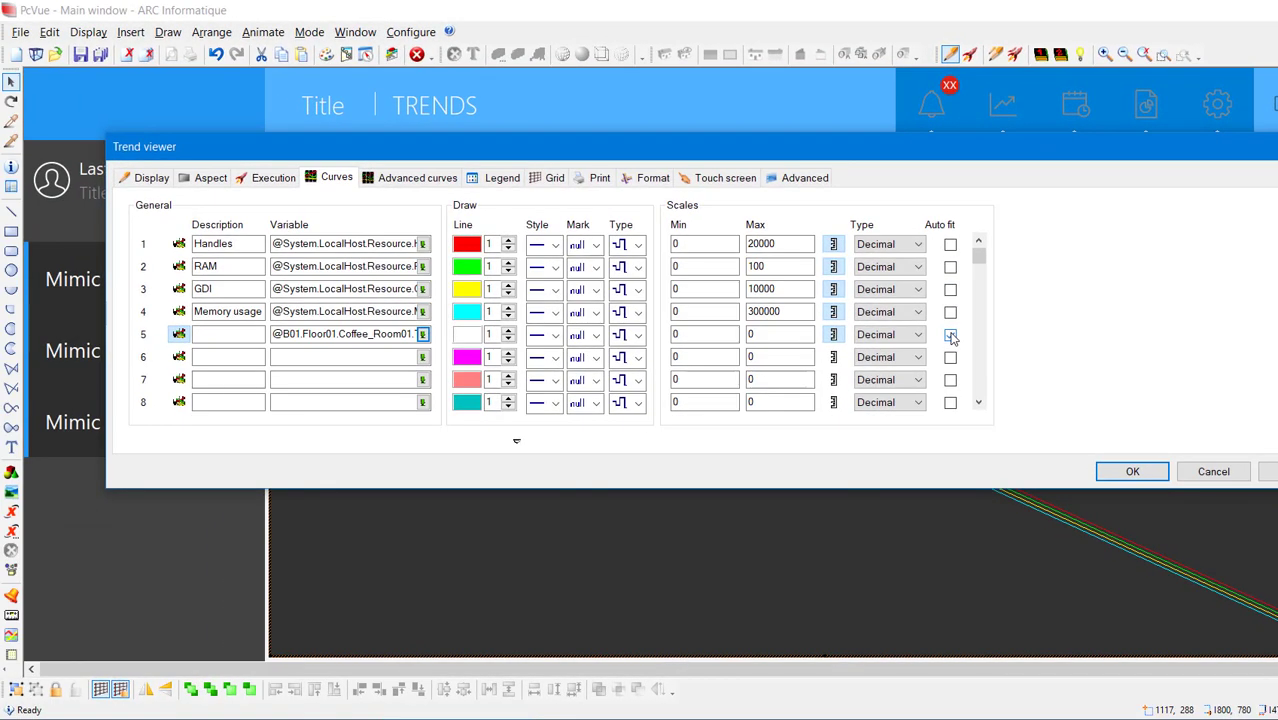
Set curve 5's thresholds to automatic with high and low threshold lines drawn, and apply the trend viewer settings.
click(411, 178)
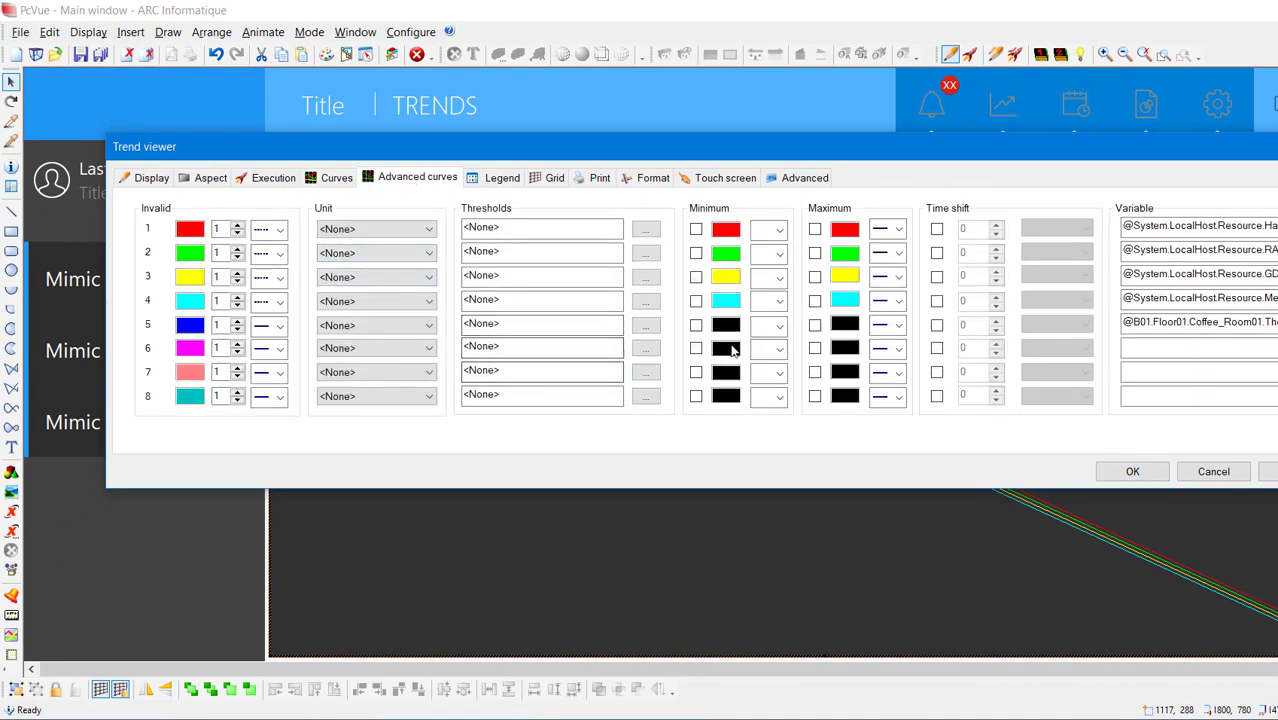
click(655, 330)
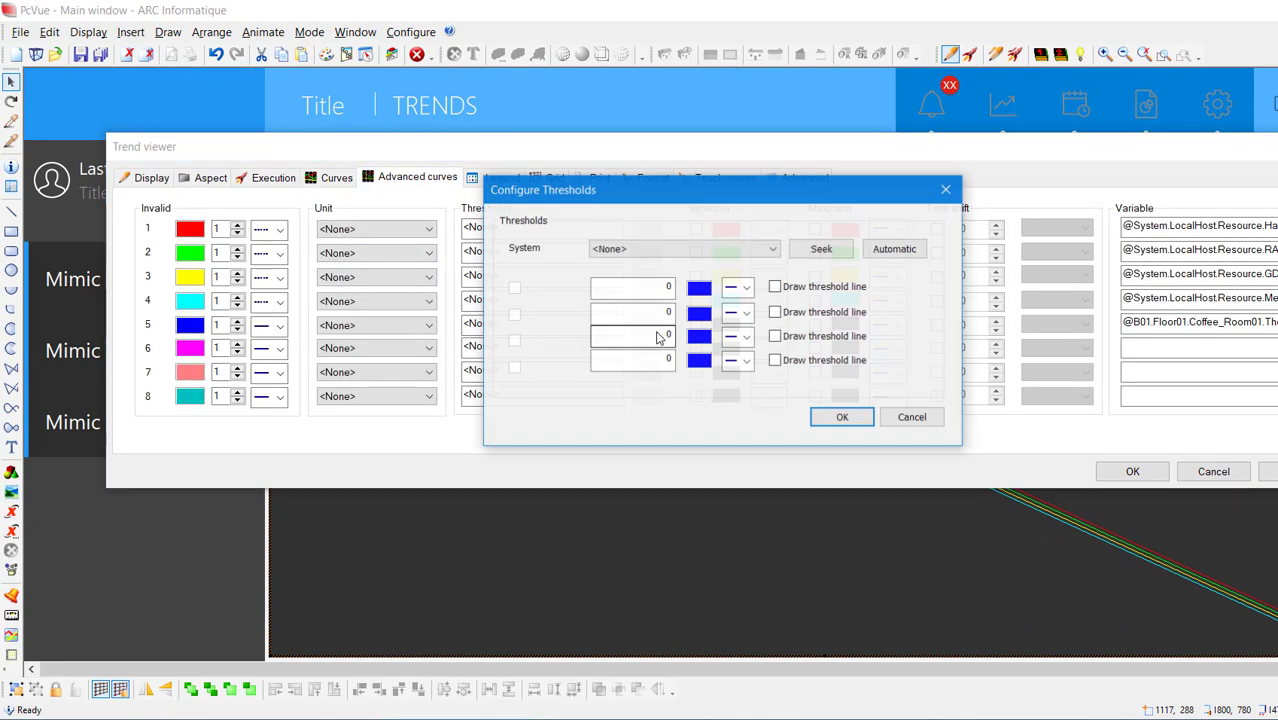
click(894, 256)
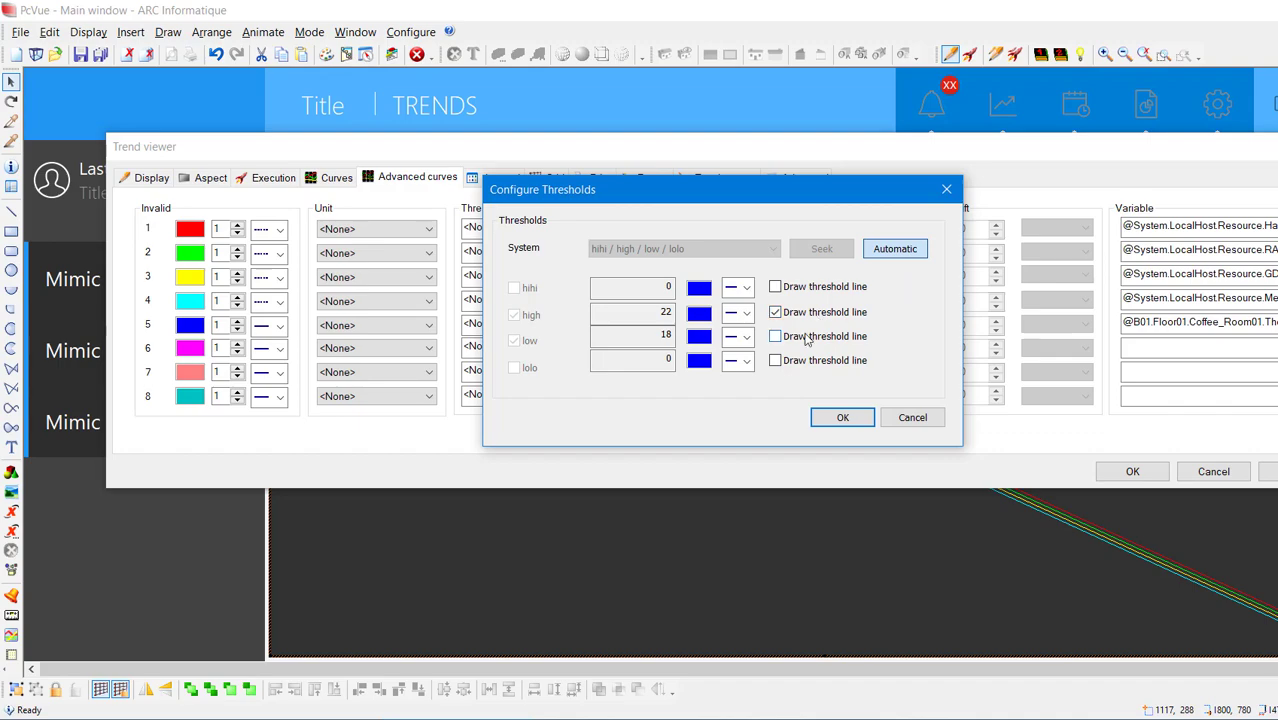
click(843, 417)
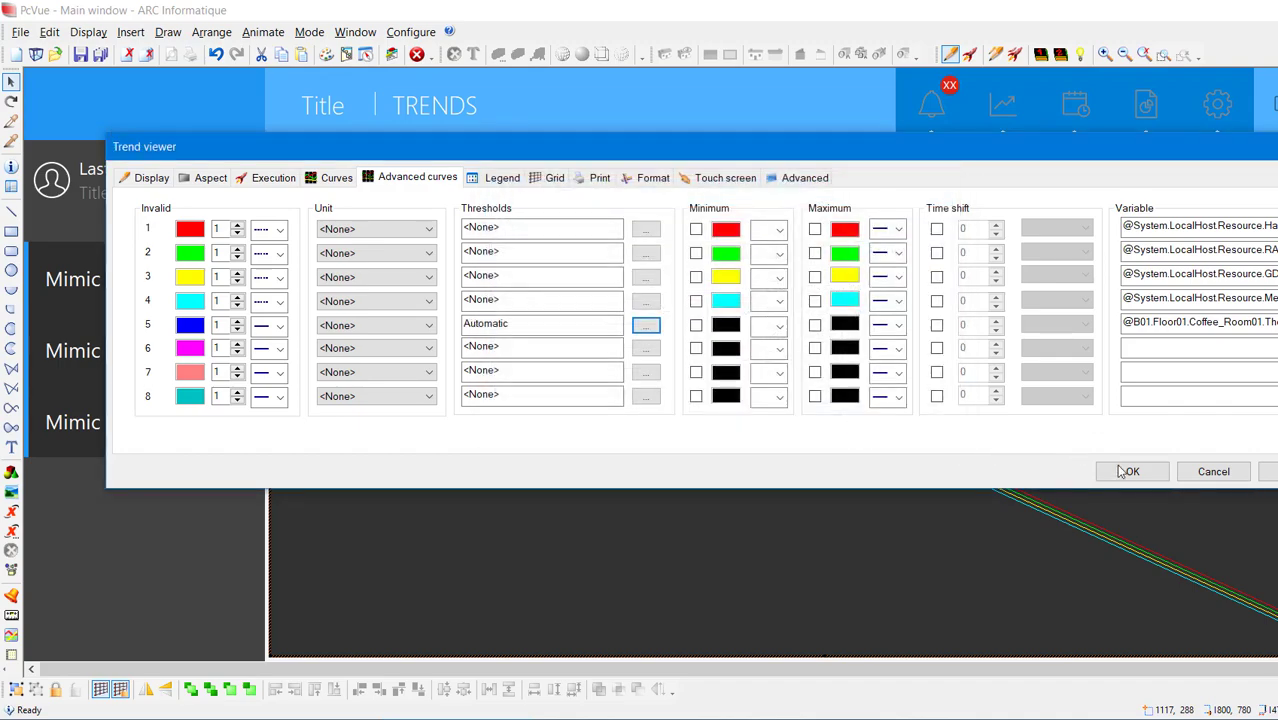
click(1127, 471)
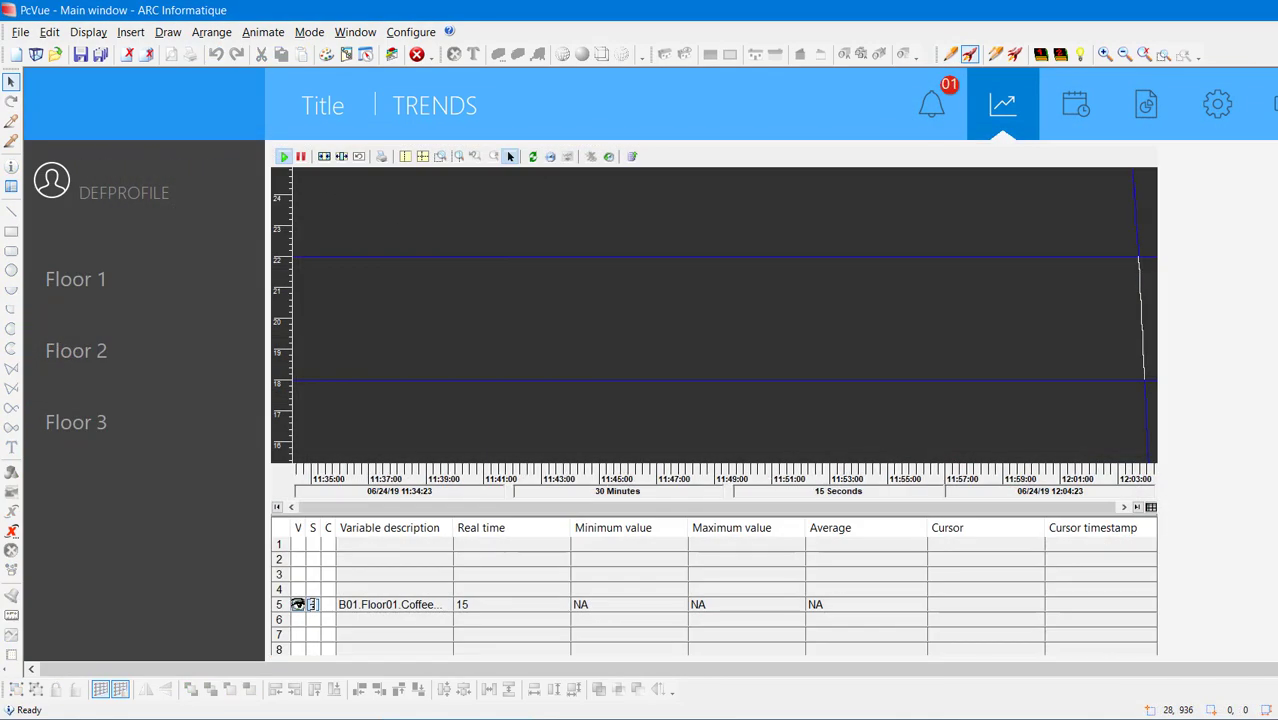